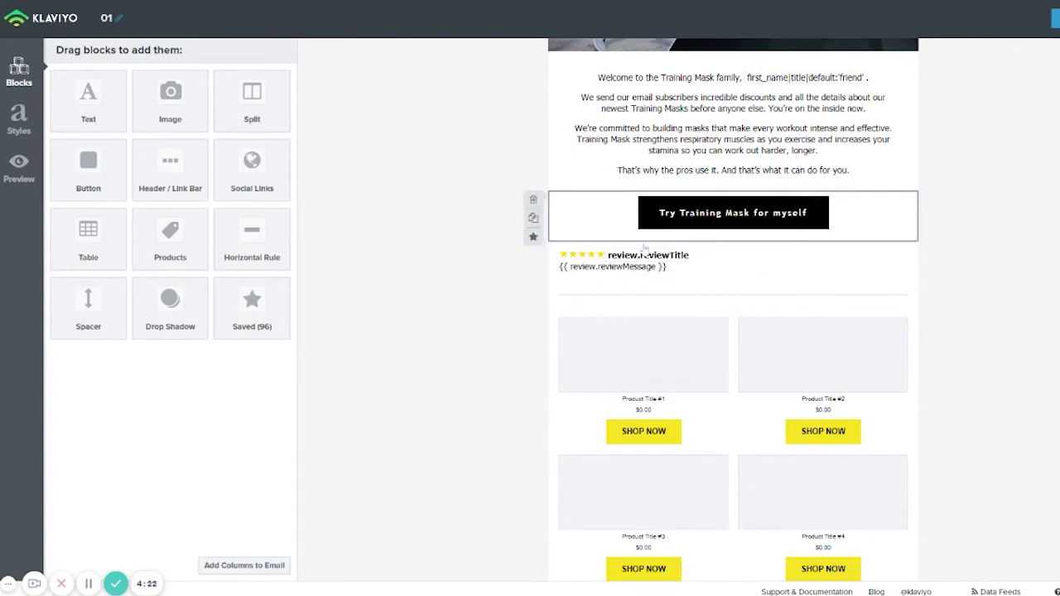
# Preview the email and examine the titles and messages of the customer reviews shown below the call-to-action button
pyautogui.scroll(1, 679, 247)
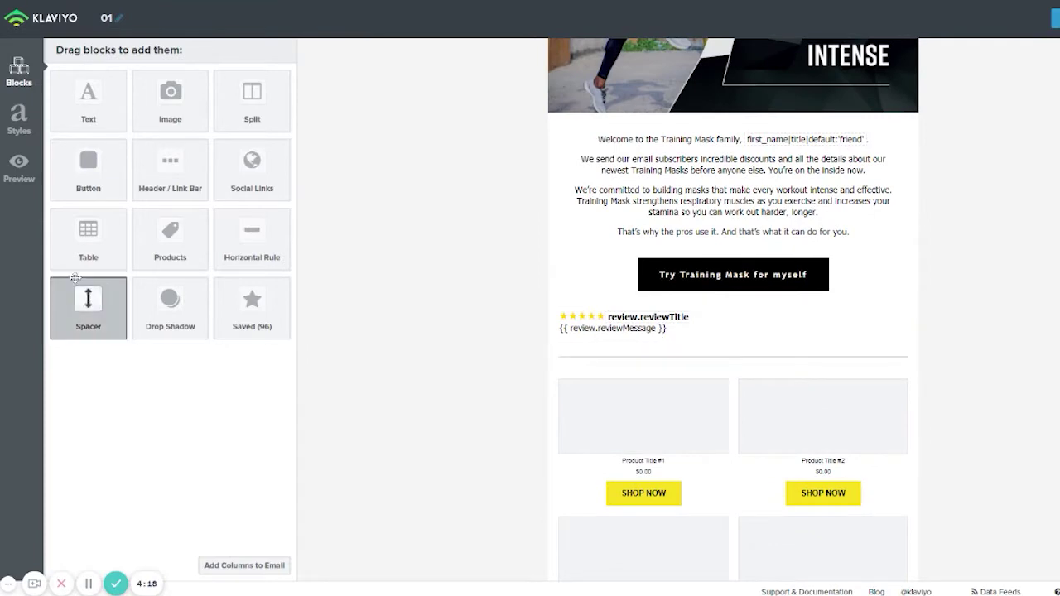
pyautogui.click(18, 164)
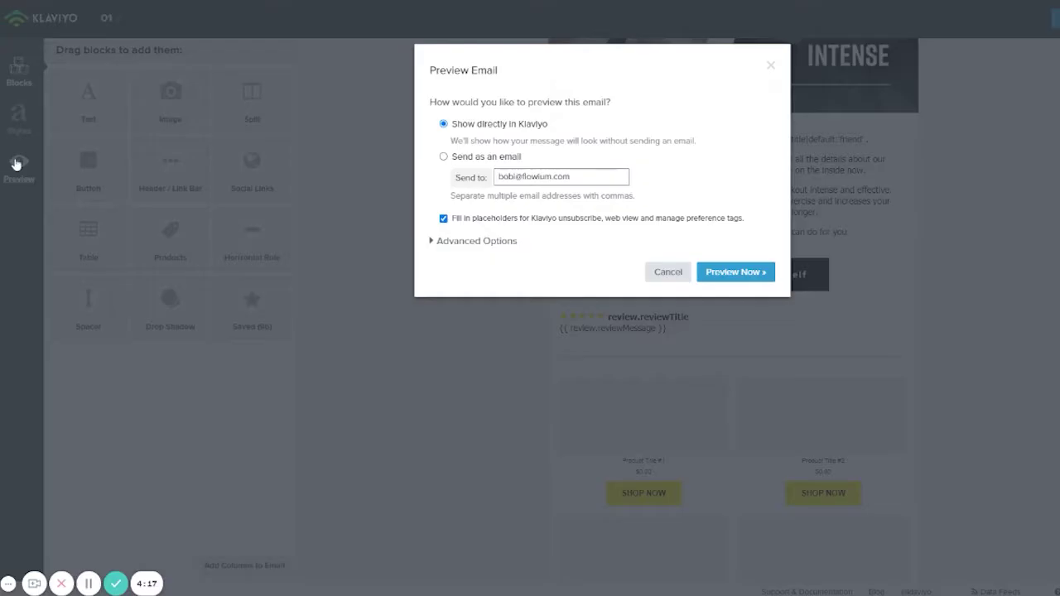
pyautogui.click(710, 271)
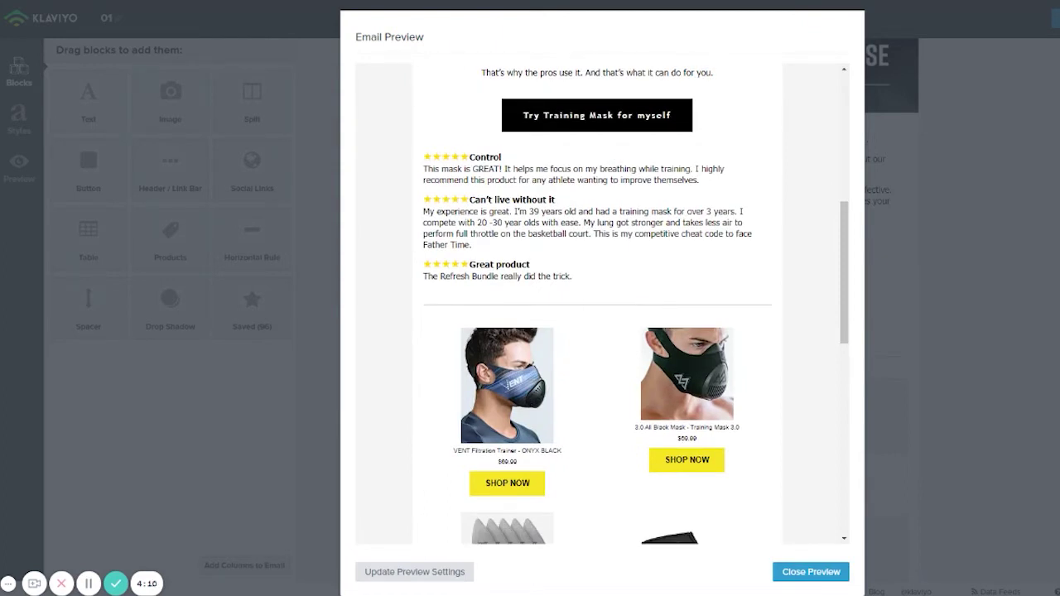
pyautogui.doubleClick(497, 158)
pyautogui.moveTo(431, 169); pyautogui.dragTo(684, 180)
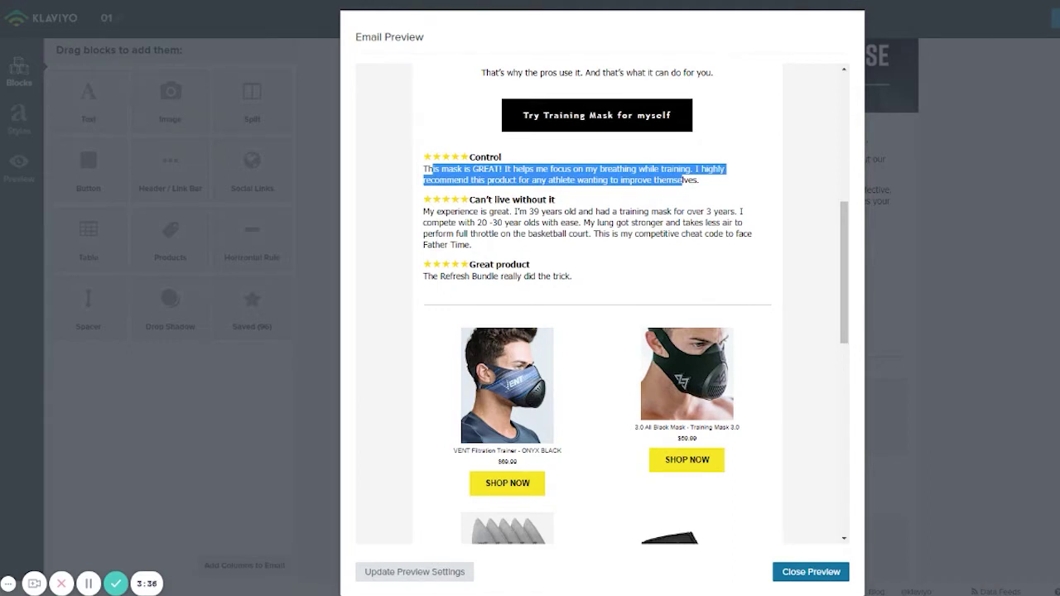
pyautogui.click(535, 161)
pyautogui.moveTo(534, 161); pyautogui.dragTo(636, 180)
pyautogui.moveTo(482, 276); pyautogui.dragTo(539, 299)
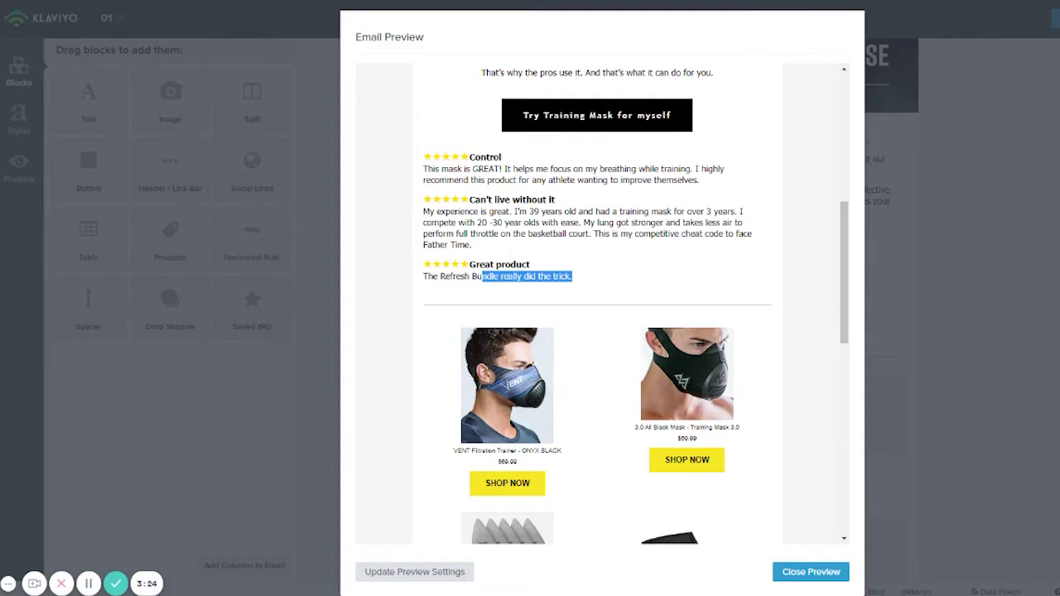
pyautogui.click(819, 575)
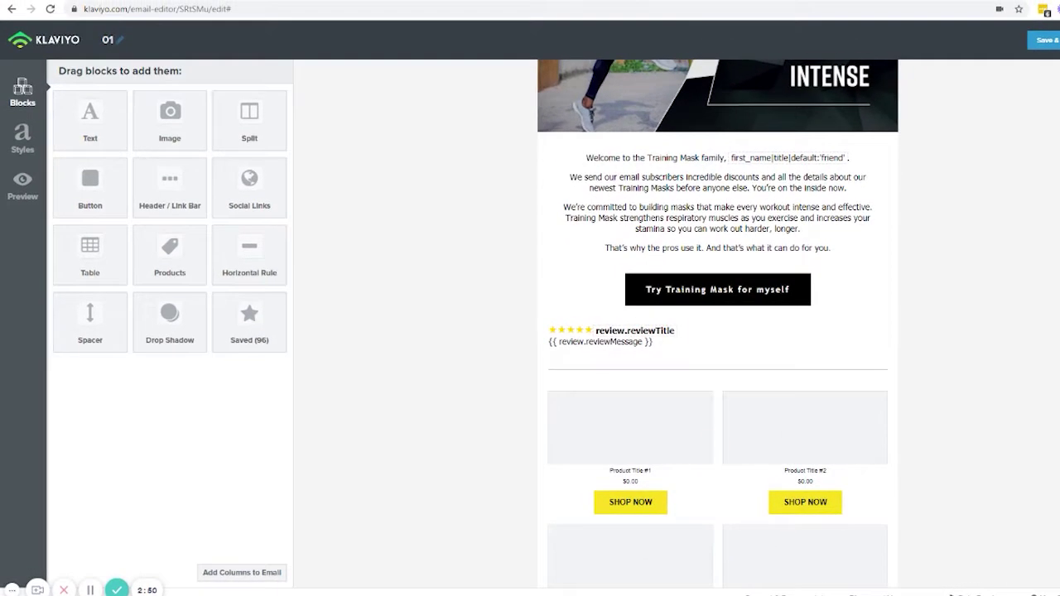
# Open the account's API Keys settings from the Data Feeds page
pyautogui.hotkey('ctrl', 'Tab')
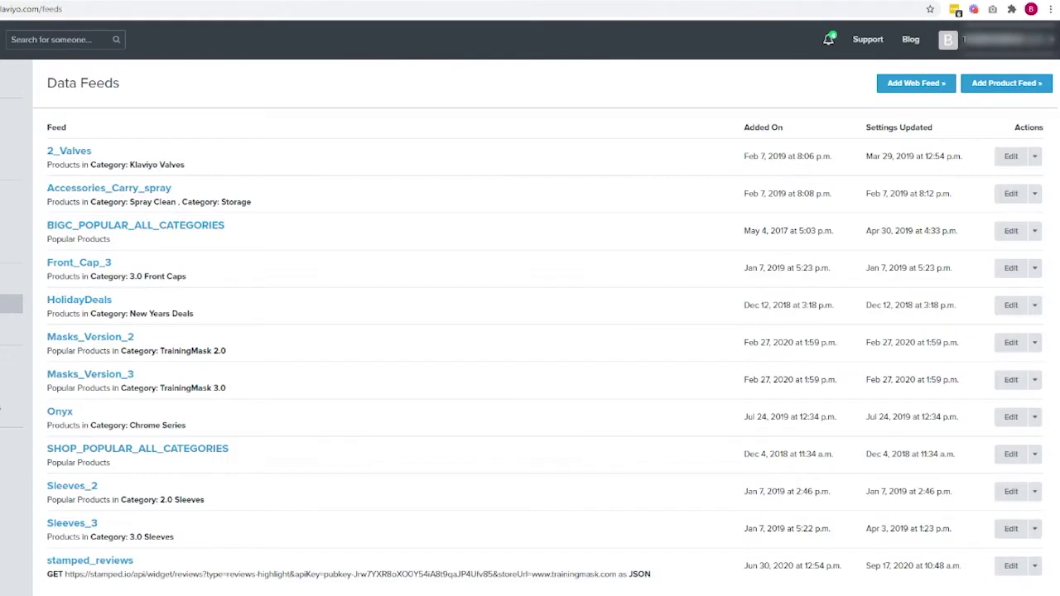
pyautogui.click(994, 39)
pyautogui.click(950, 206)
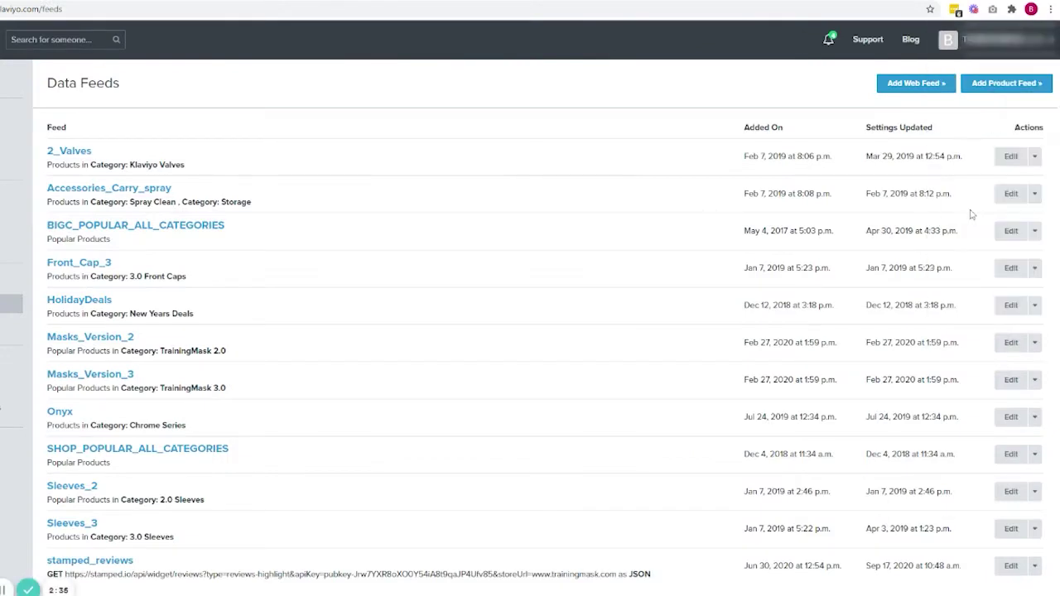
pyautogui.moveTo(871, 89)
pyautogui.click(995, 121)
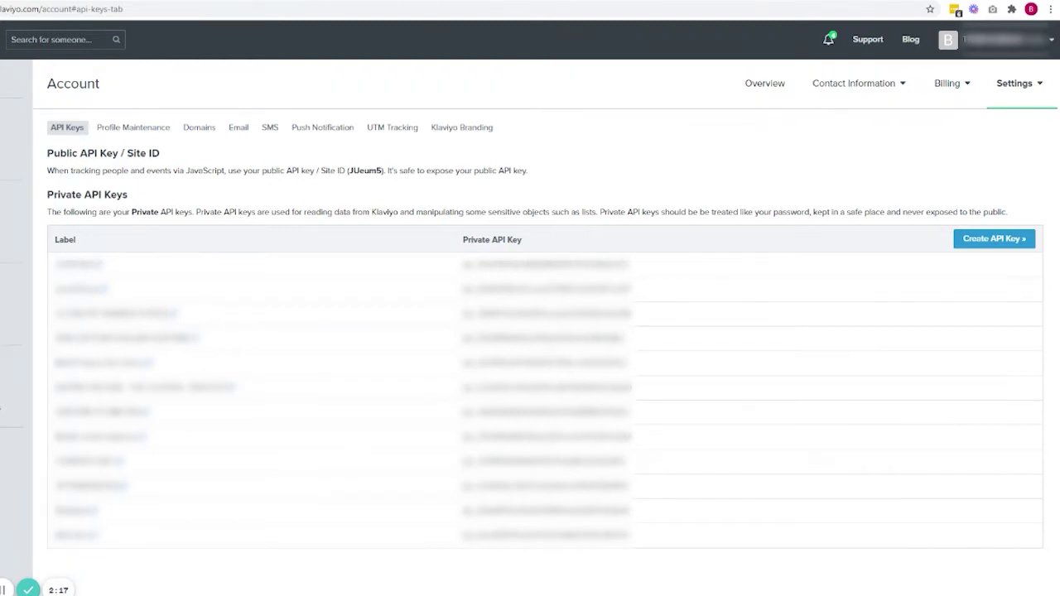
# Check the Site ID and Private API Key fields in the Klaviyo app setup image against the first private key's label and value
pyautogui.hotkey('ctrl', 'Tab')
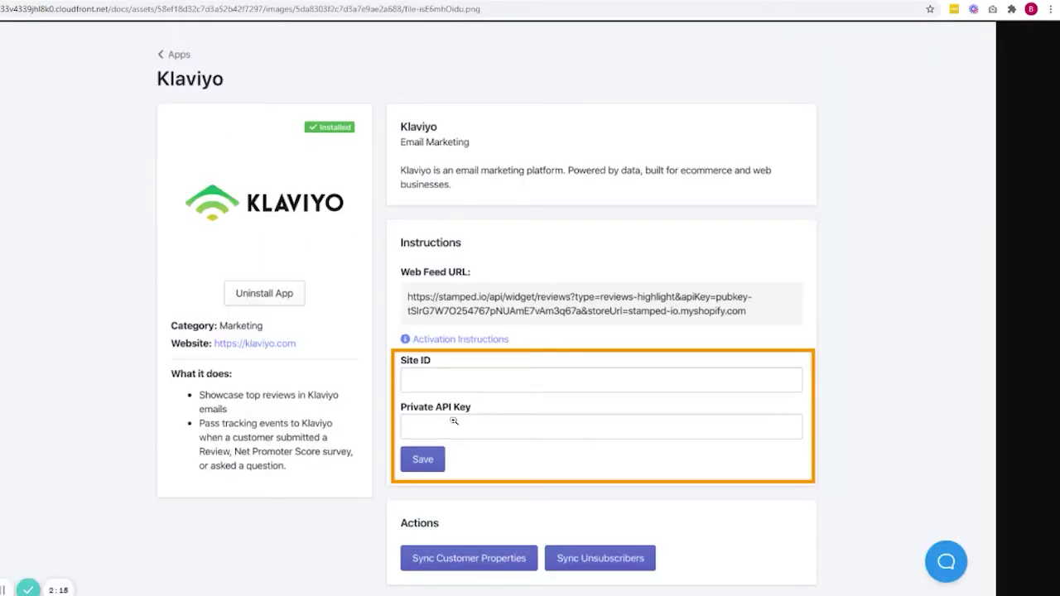
pyautogui.hotkey('ctrl', 'shift', 'Tab')
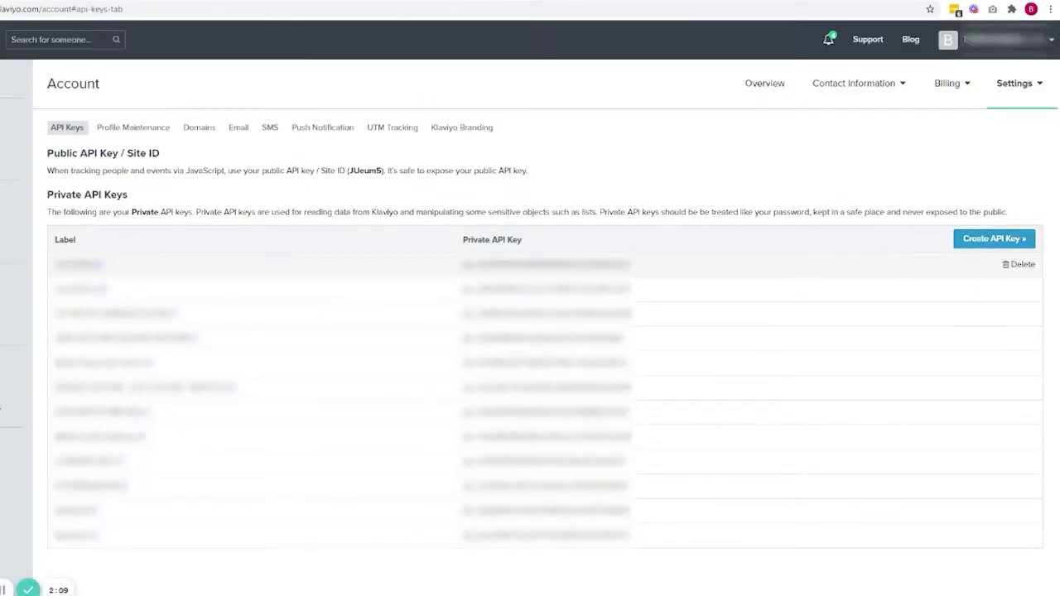
pyautogui.moveTo(57, 265); pyautogui.dragTo(95, 265)
pyautogui.moveTo(463, 265); pyautogui.dragTo(633, 265)
# Bring up the existing stamped_reviews feed's settings, with its feed URL selected for copying
pyautogui.hotkey('ctrl', 'Tab')
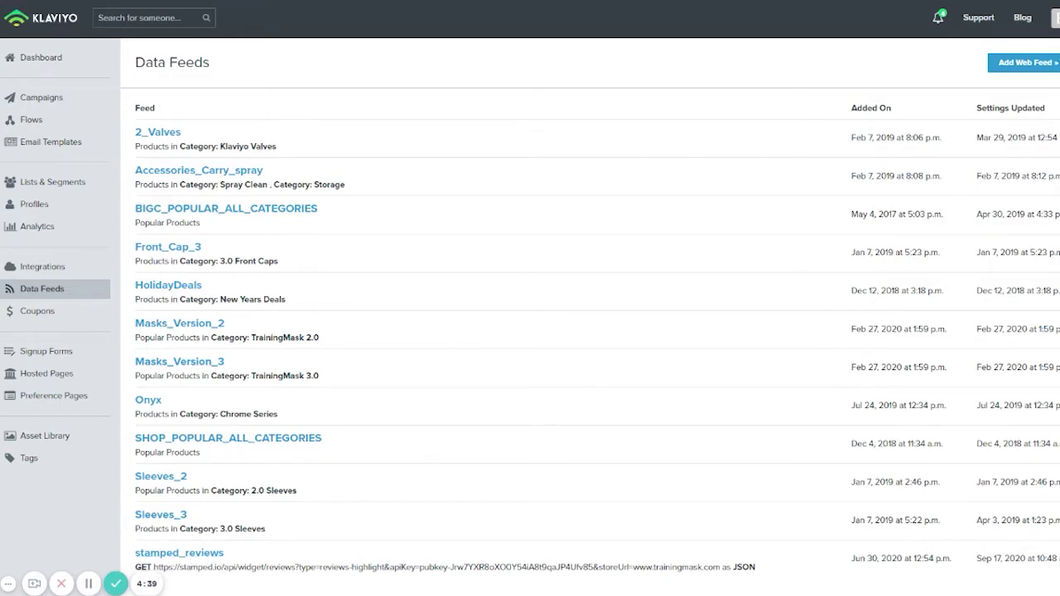
pyautogui.hotkey('ctrl', 'Tab')
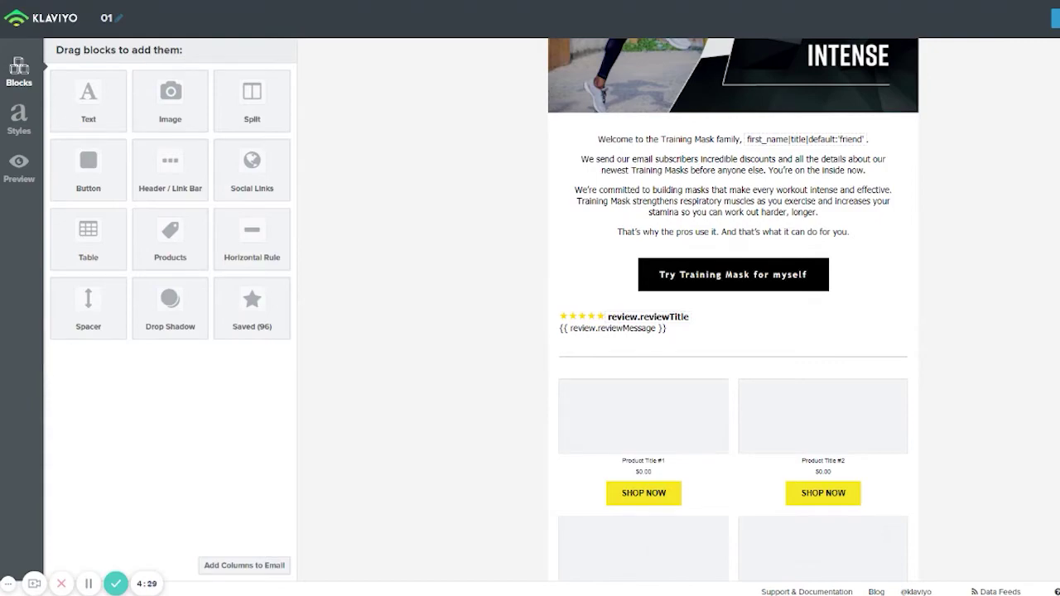
pyautogui.hotkey('alt', 'Tab')
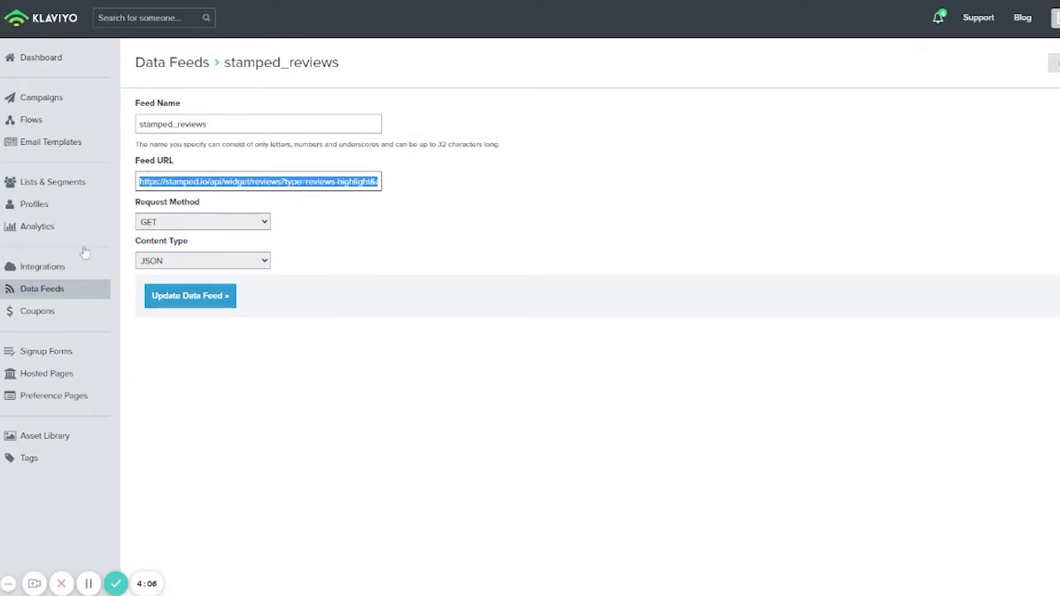
# Add a web feed named StampedIoReviews using the copied Stamped.io reviews URL with its API key, request method GET and content type JSON
pyautogui.click(52, 294)
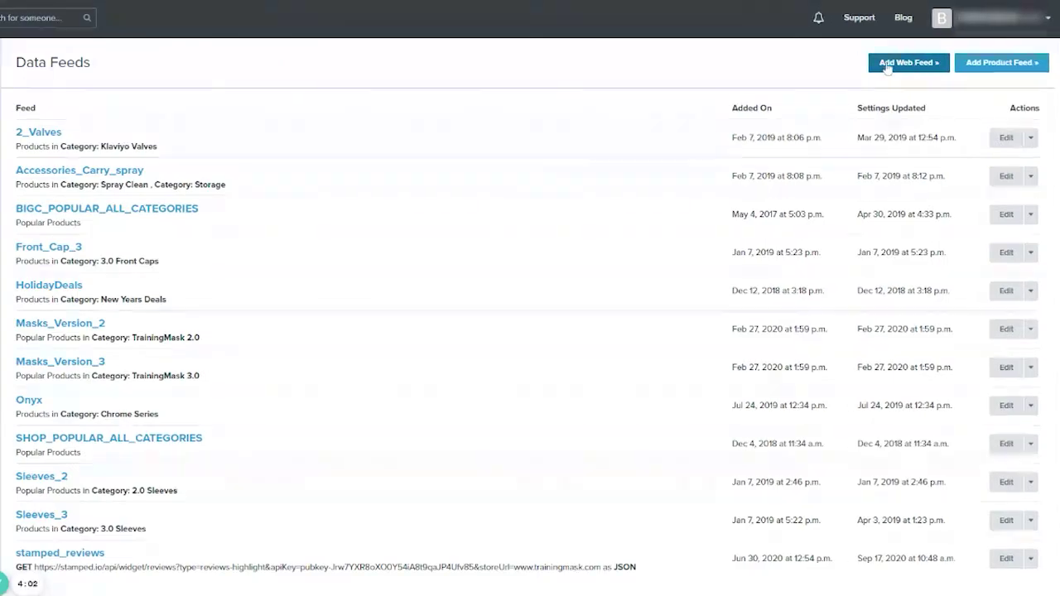
pyautogui.click(895, 66)
pyautogui.write('https://stamped.io/api/widget/re')
pyautogui.hotkey('ctrl', 'z')
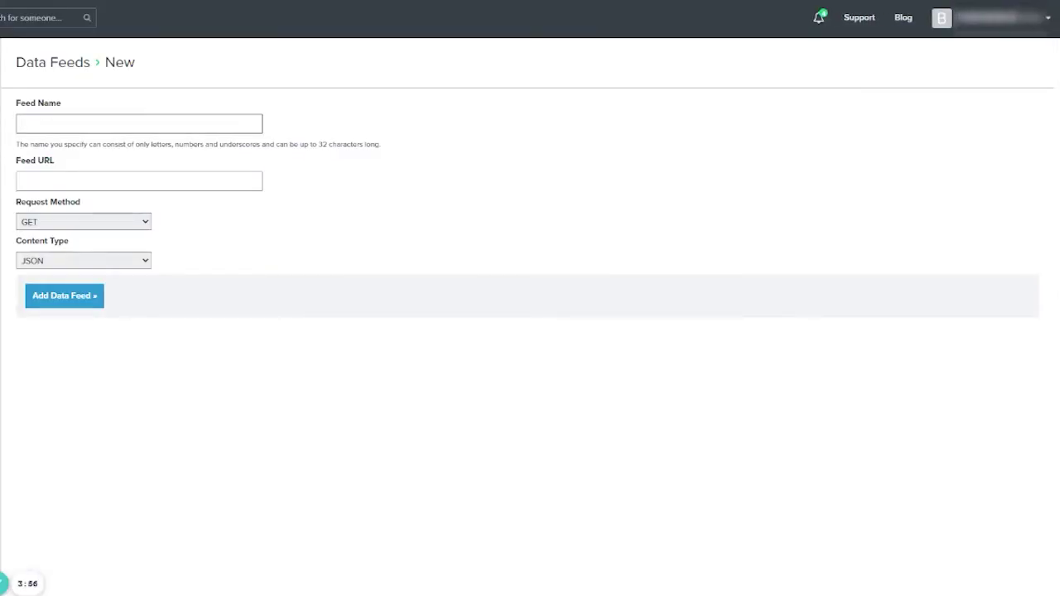
pyautogui.write('StampedIoRew')
pyautogui.click(88, 172)
pyautogui.hotkey('ctrl', 'v')
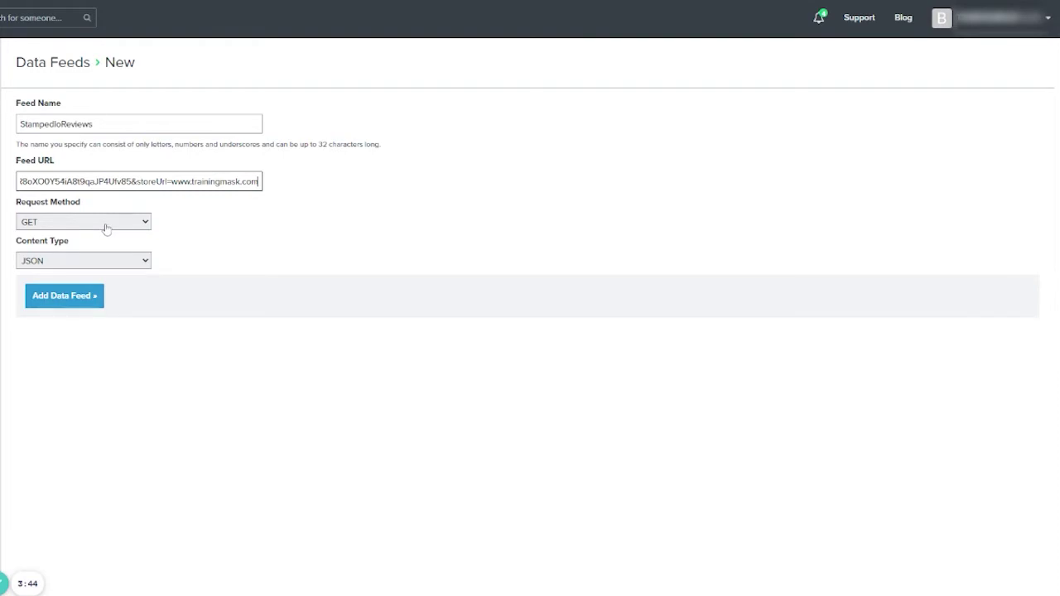
pyautogui.press('Tab')
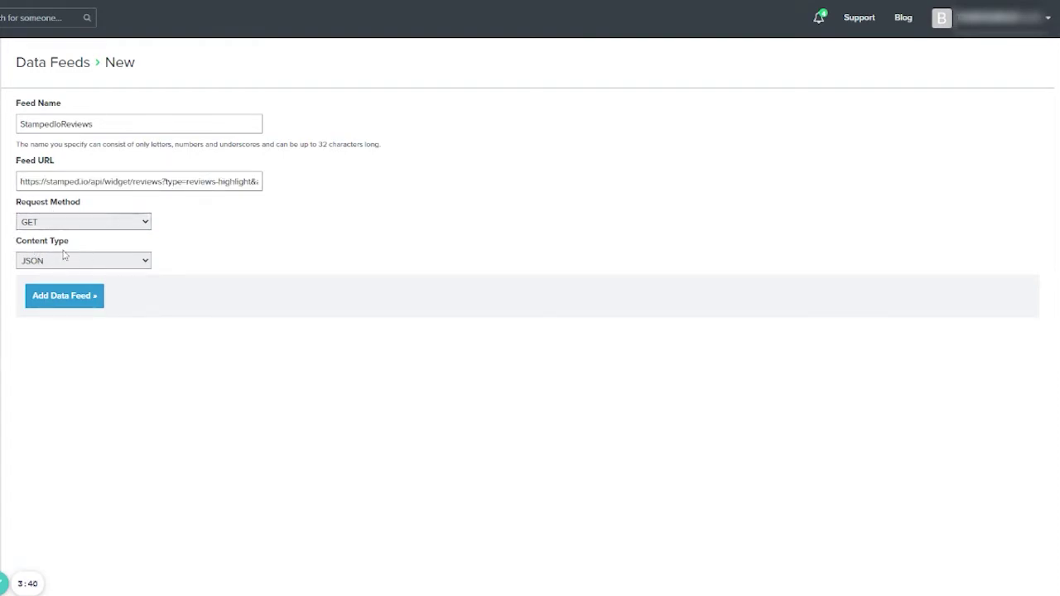
pyautogui.click(73, 298)
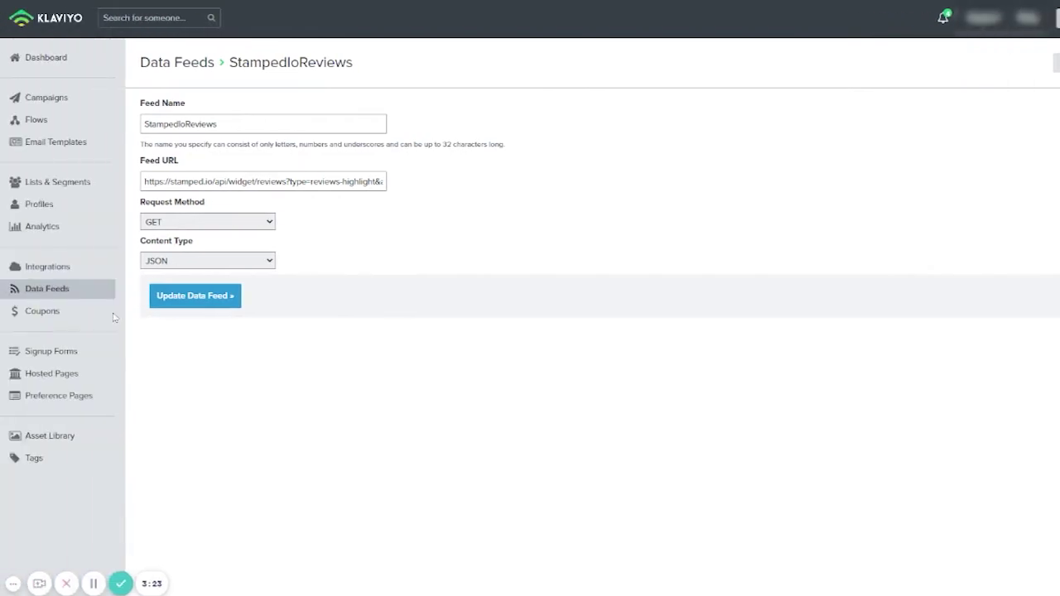
pyautogui.click(64, 298)
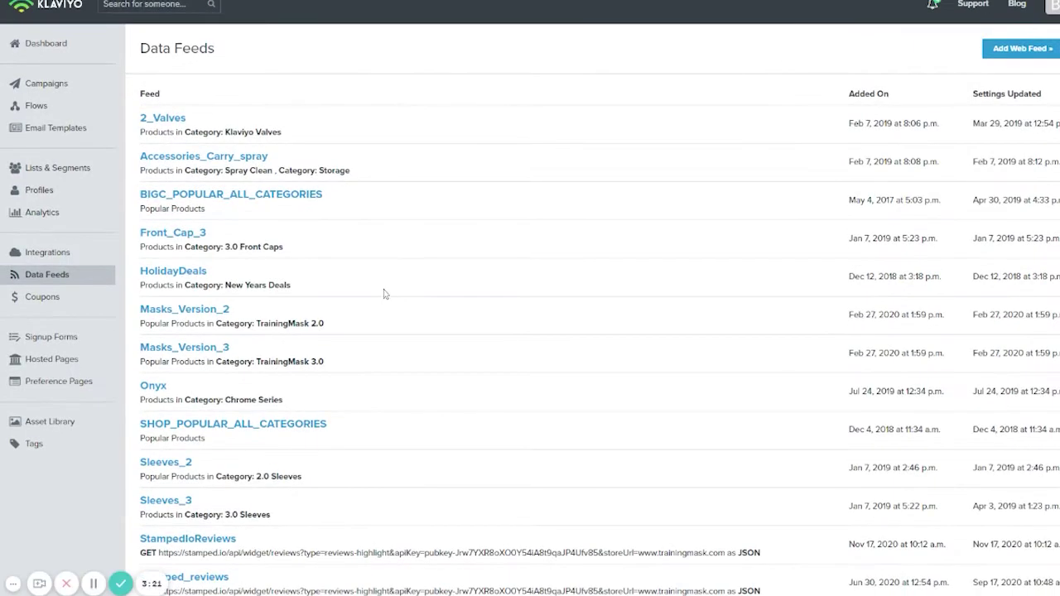
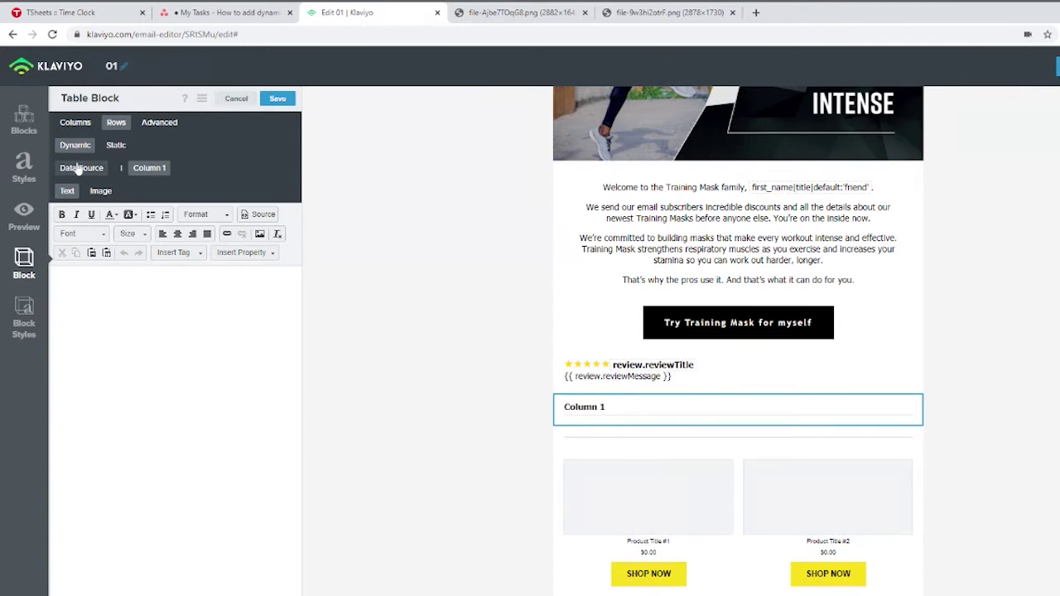
# Set the table block's dynamic row collection to feeds.##feed_name_here##.data|slice:'3' and its row alias to reviews
pyautogui.click(78, 168)
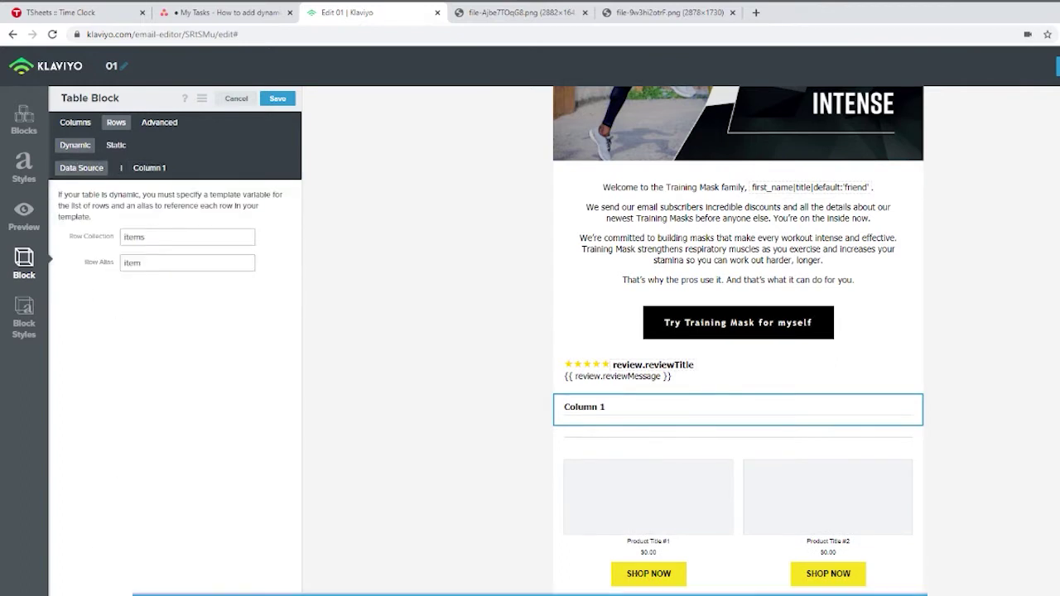
pyautogui.doubleClick(133, 237)
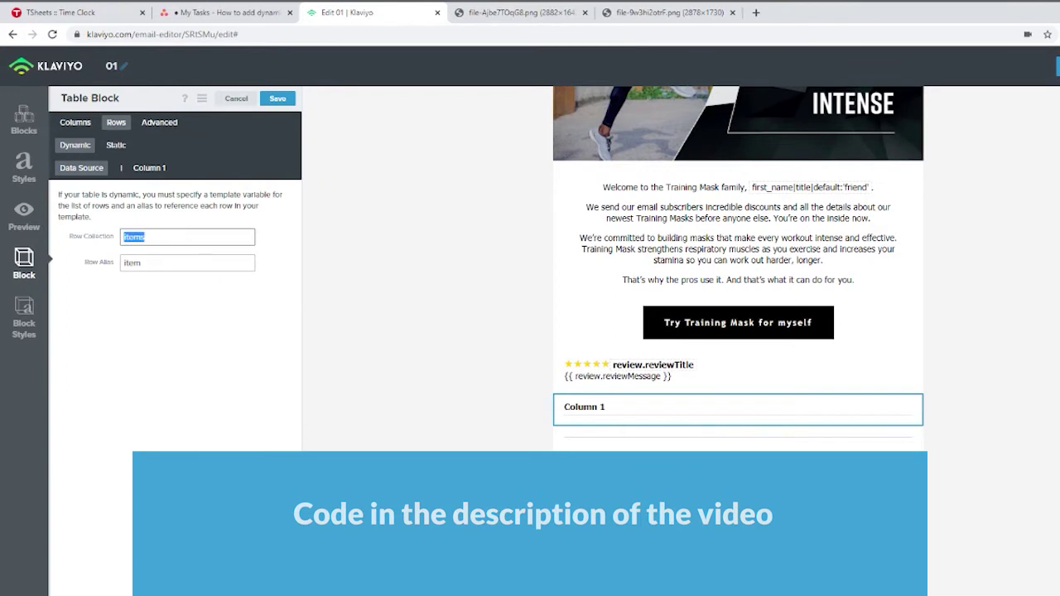
pyautogui.write('{{feed_name_here}}.data|slice:3')
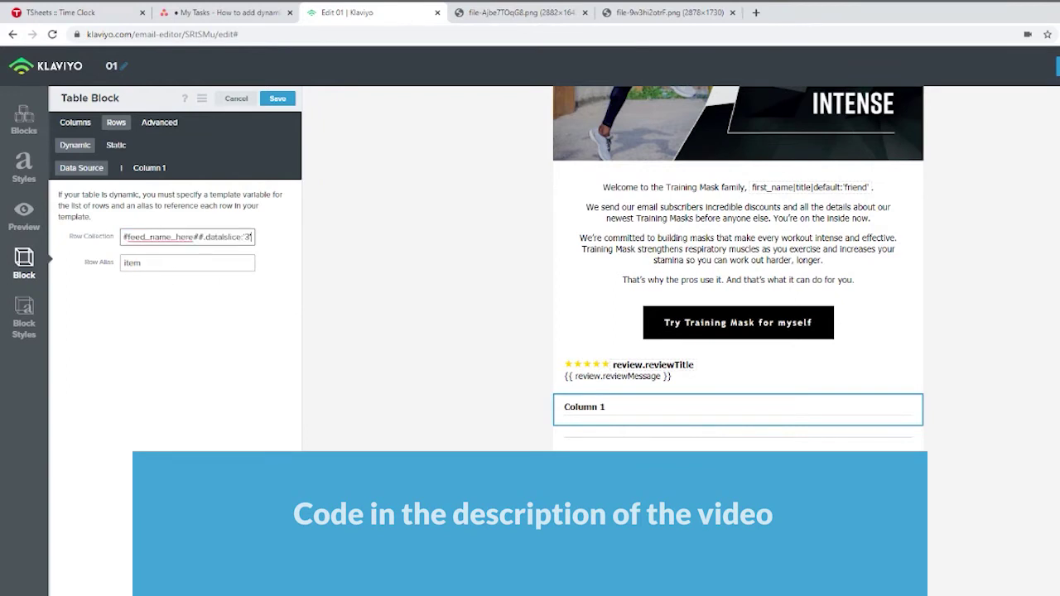
pyautogui.hotkey('ctrl', 'a')
pyautogui.moveTo(124, 237); pyautogui.dragTo(310, 242)
pyautogui.click(200, 237)
pyautogui.press('Tab')
pyautogui.write('rev')
pyautogui.click(209, 237)
pyautogui.moveTo(156, 237); pyautogui.dragTo(212, 237)
pyautogui.press('Right')
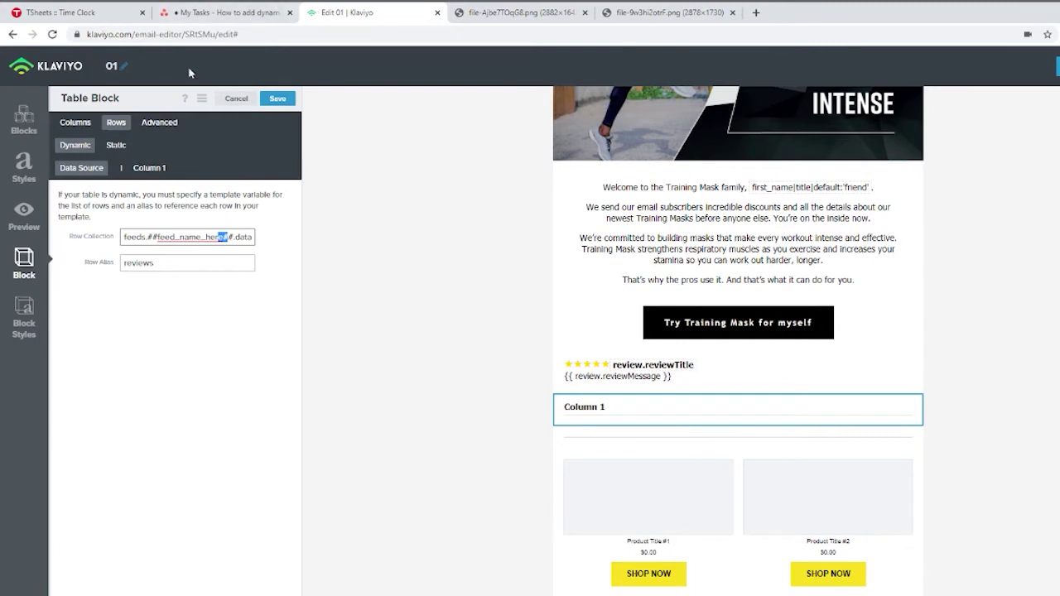
# Look up the new web feed's name in Data Feeds and replace the row collection's ##feed_name_here## placeholder with StampedIoReviews
pyautogui.middleClick(40, 73)
pyautogui.click(532, 12)
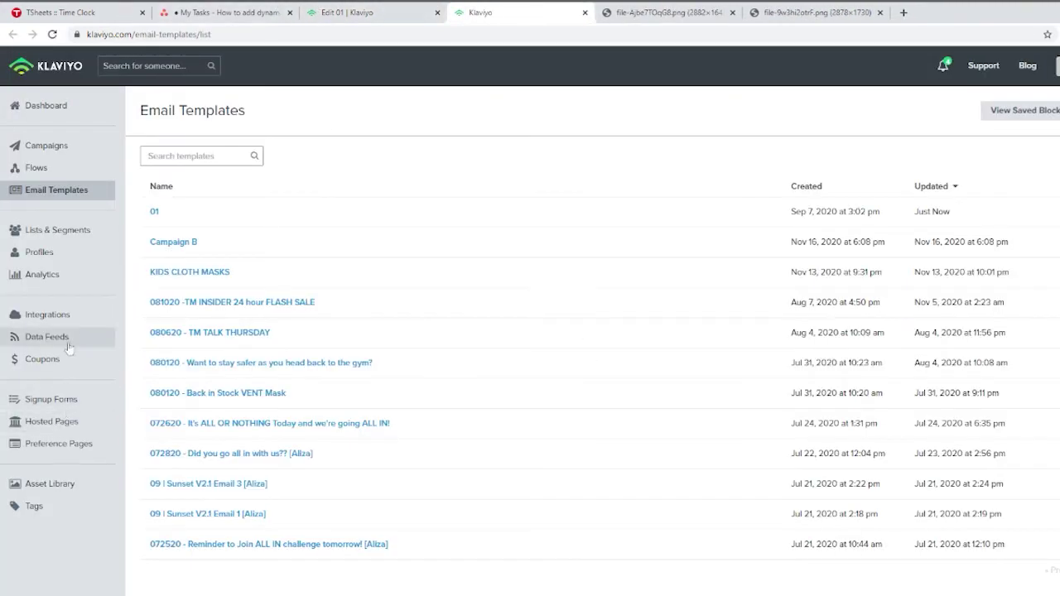
pyautogui.click(69, 346)
pyautogui.scroll(-1, 301, 568)
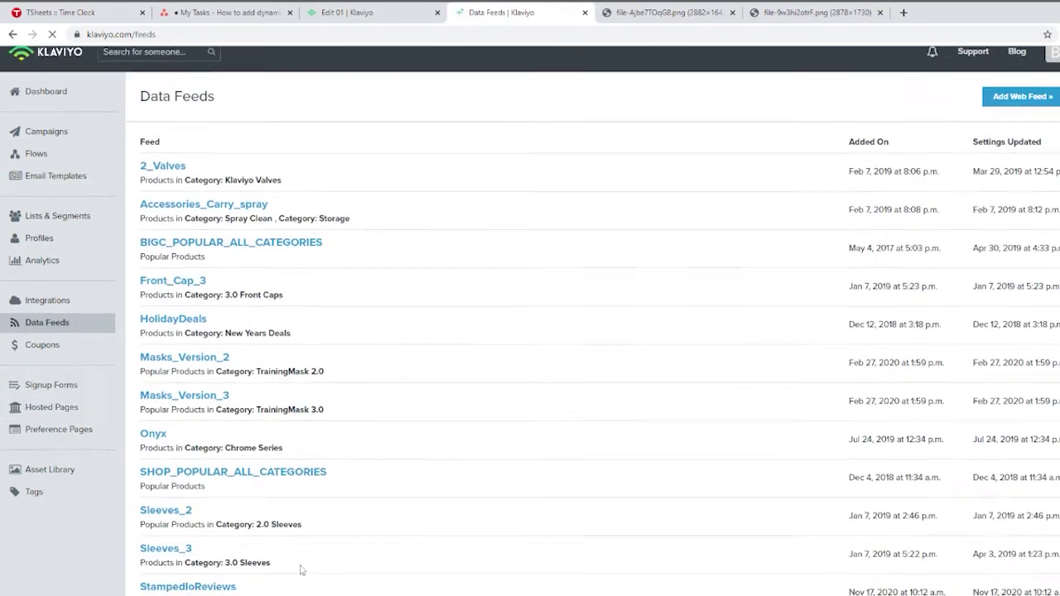
pyautogui.moveTo(244, 588); pyautogui.dragTo(146, 588)
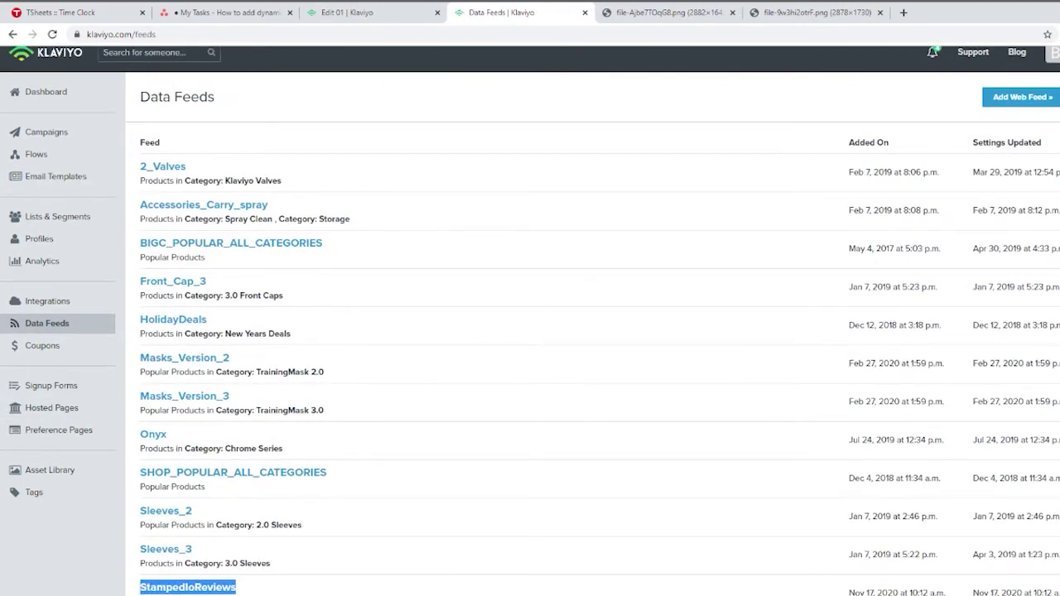
pyautogui.click(401, 10)
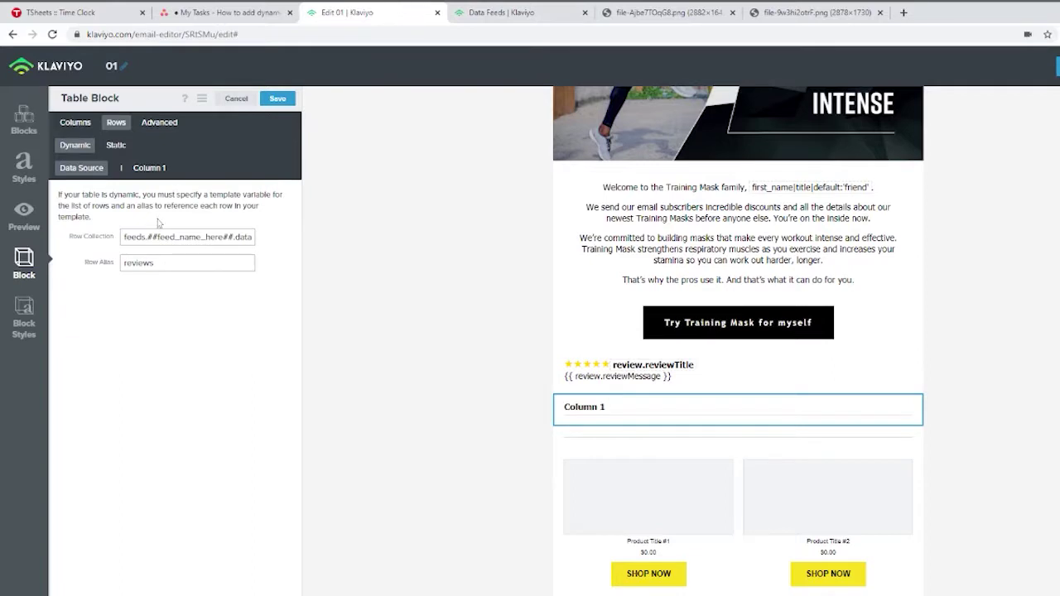
pyautogui.moveTo(147, 237); pyautogui.dragTo(223, 237)
pyautogui.write('StampedIoReviews')
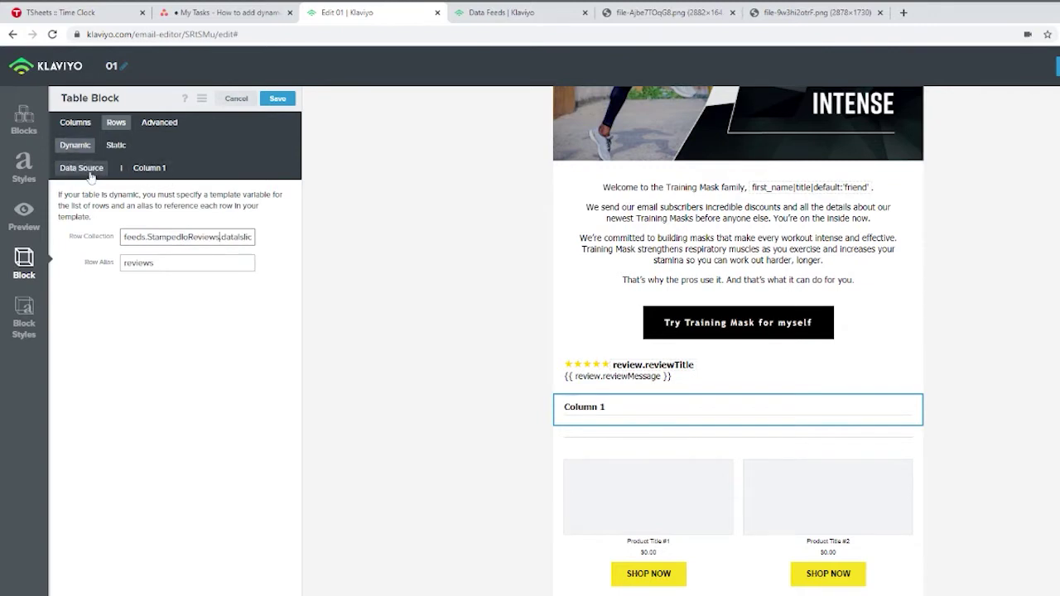
# Enter Column 1's HTML source with five 18px #FFD700 stars, bold {{ review.reviewTitle }} and {{ review.reviewMessage }} below, and save the table block
pyautogui.click(154, 170)
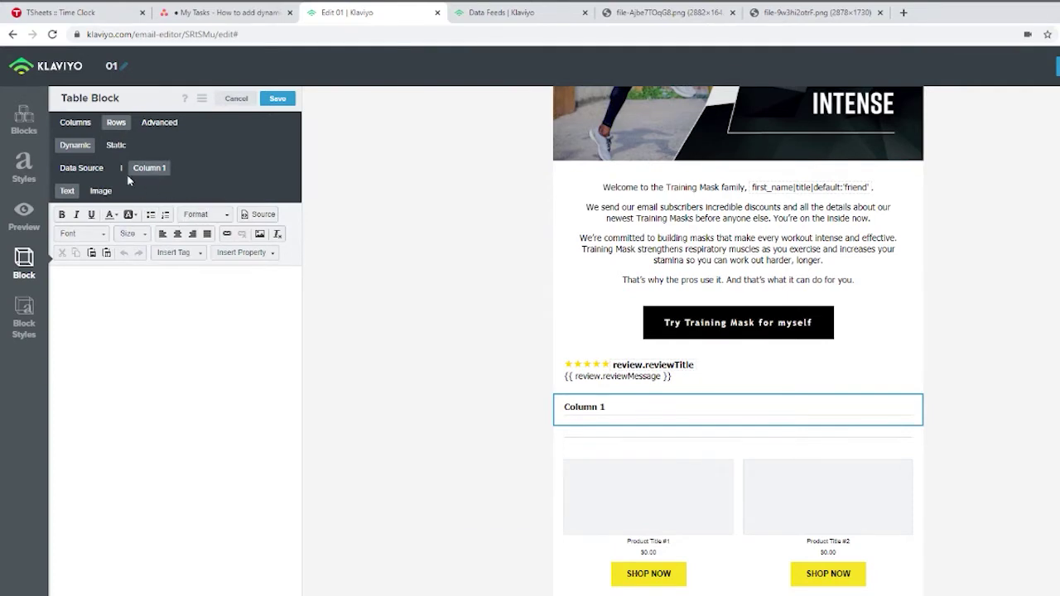
pyautogui.click(262, 217)
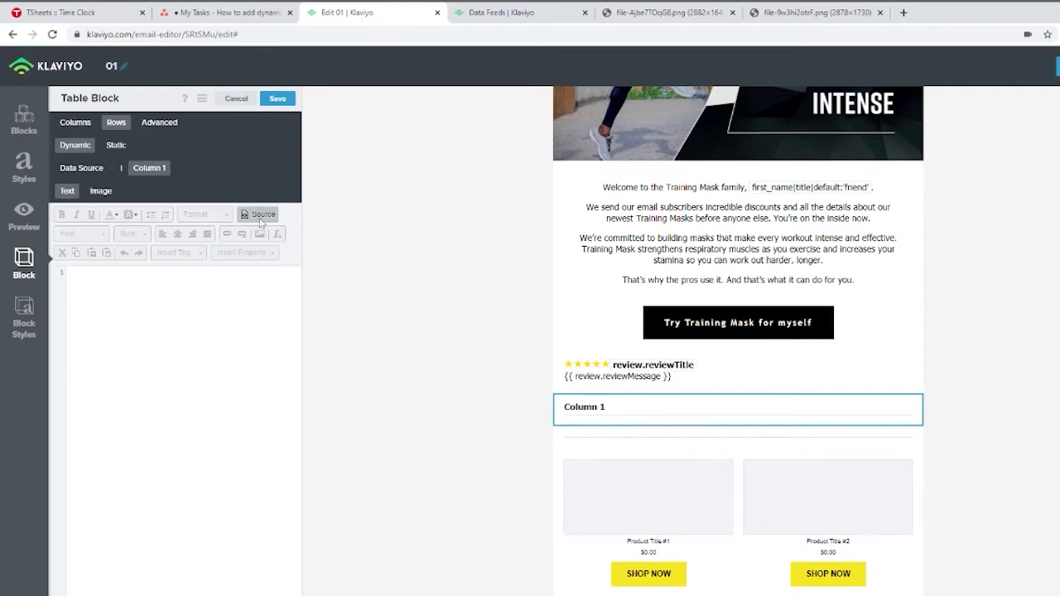
pyautogui.write('<p><span style="font-size:18px;color:#FFD700;">★★★★★</span><strong>{{ review.reviewTitle }}</strong><br />{{ review.reviewMessage }}<br></p>')
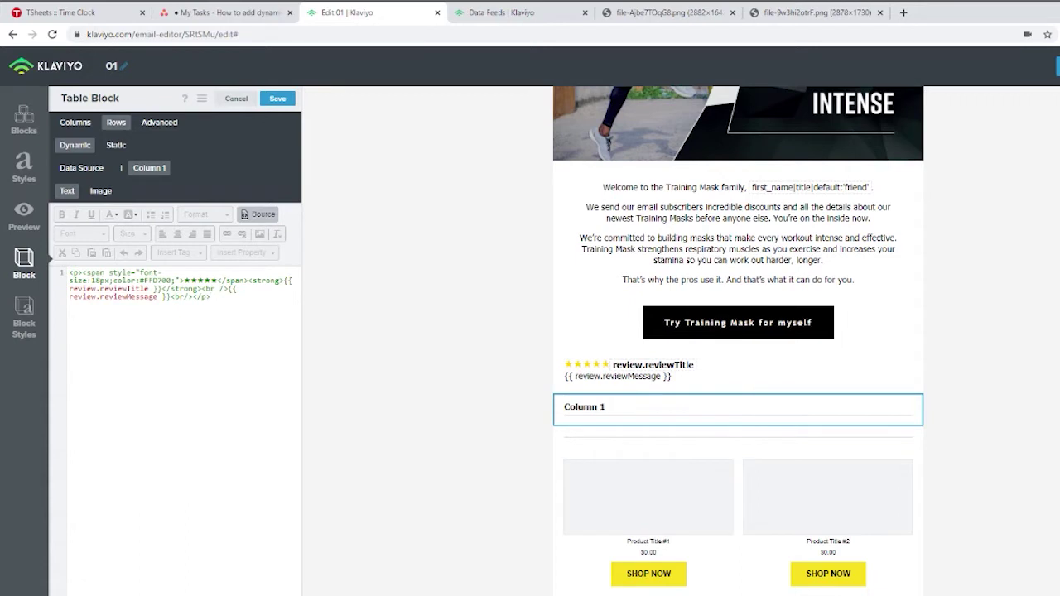
pyautogui.click(265, 219)
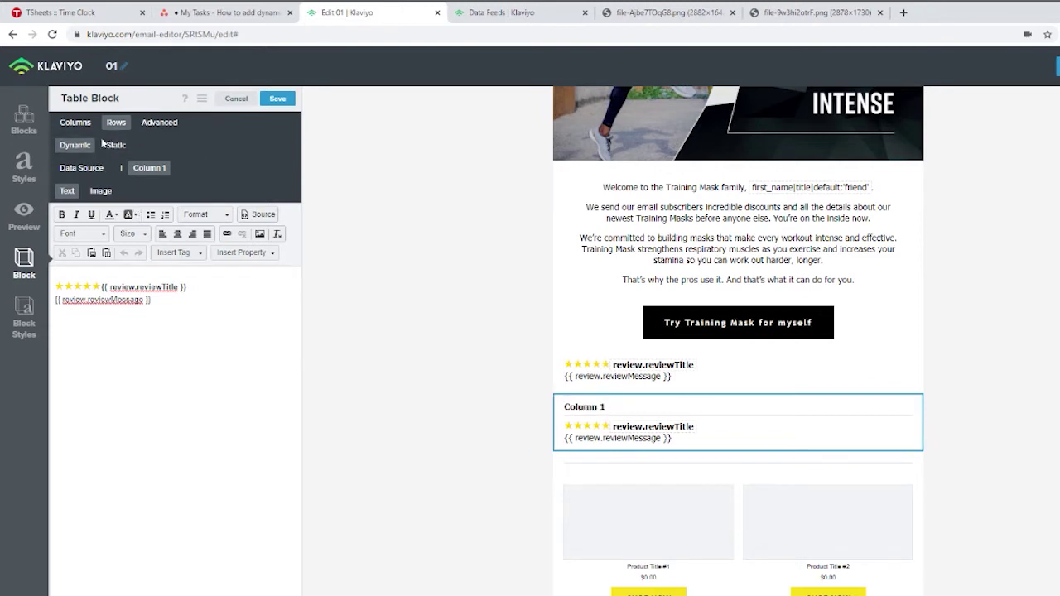
pyautogui.click(278, 98)
pyautogui.click(639, 412)
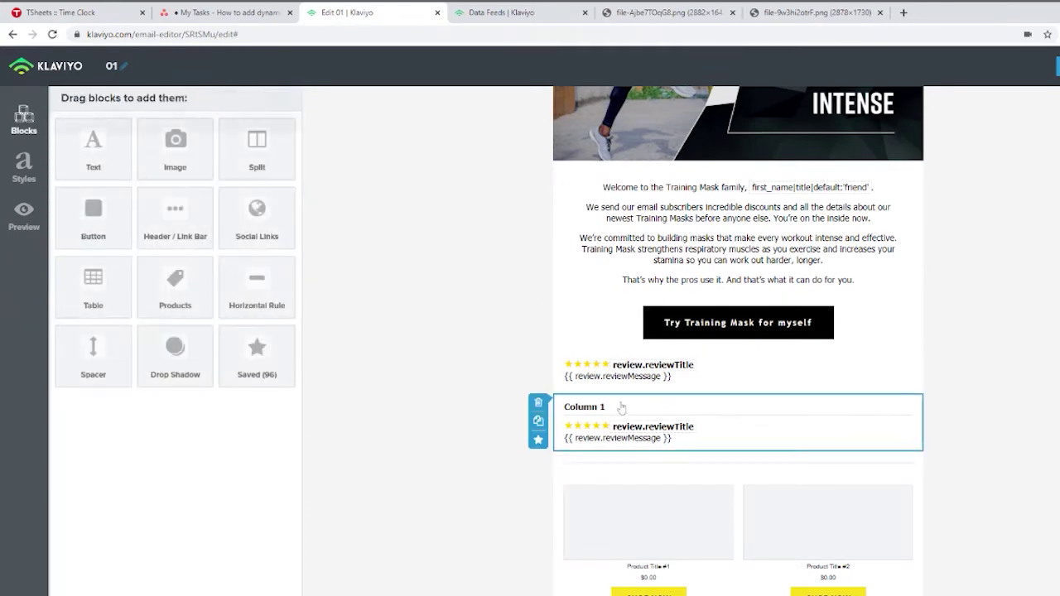
# Clear the Column 1 heading of the new review table block
pyautogui.click(196, 151)
pyautogui.hotkey('ctrl', 'a')
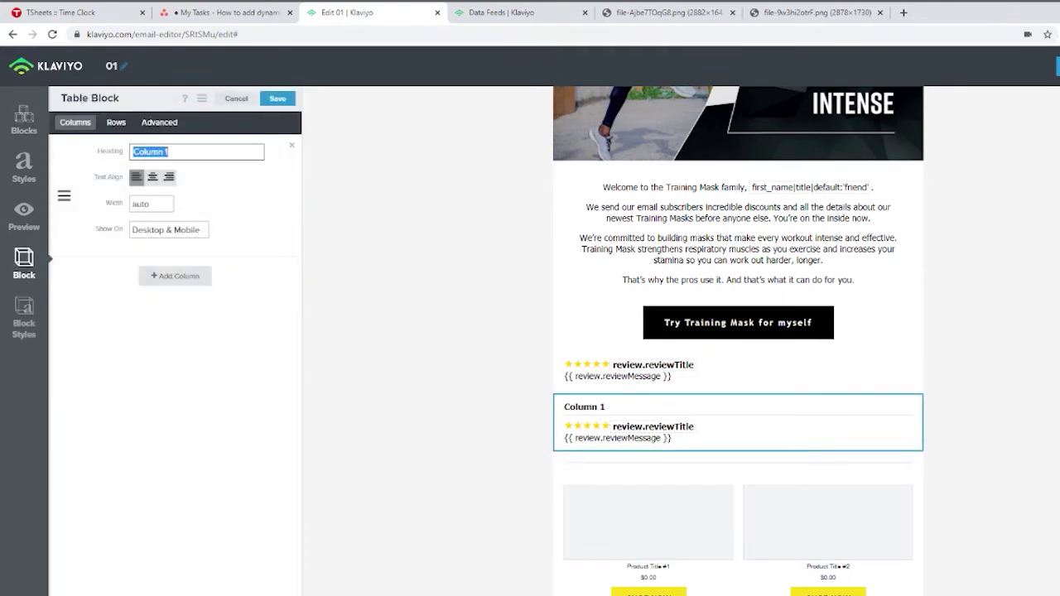
pyautogui.press('BackSpace')
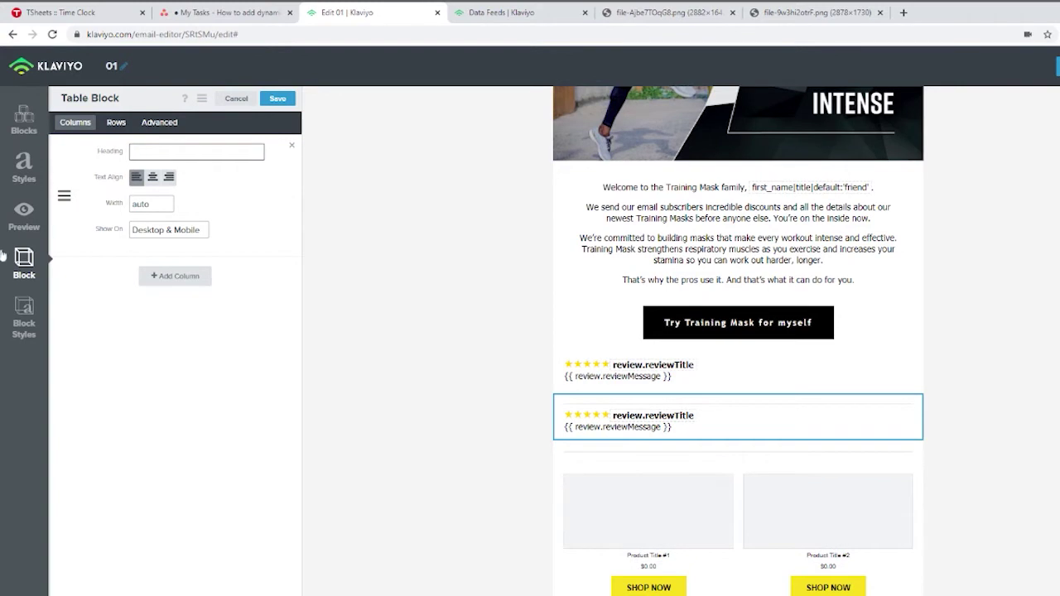
# Set the top border of the table block's cells to 0 px in its block styles
pyautogui.click(26, 327)
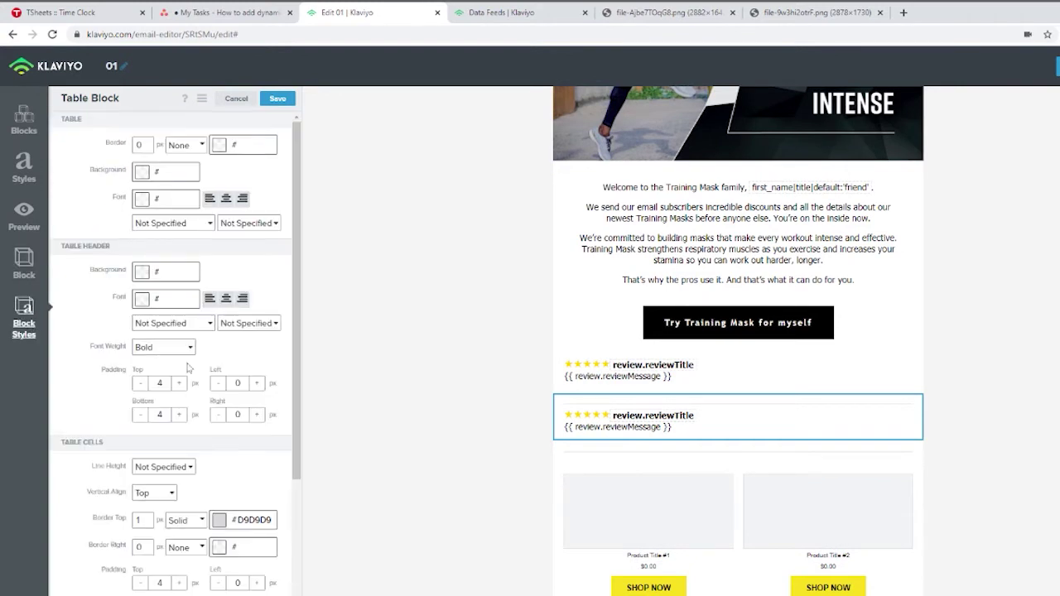
pyautogui.scroll(-2, 190, 369)
pyautogui.click(139, 335)
pyautogui.write('0')
pyautogui.scroll(-1, 202, 489)
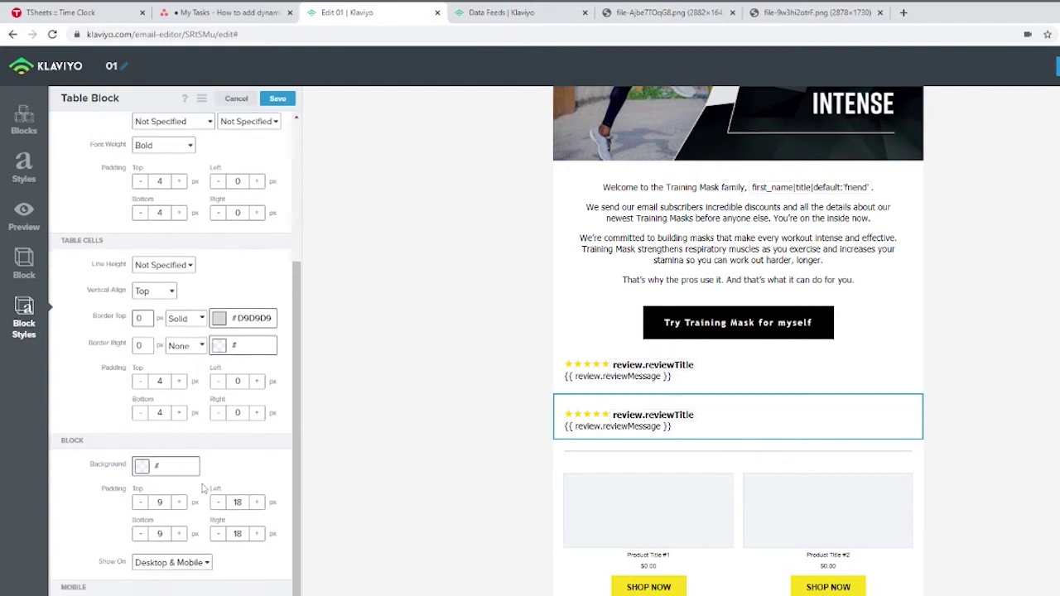
# Set the table cells' top padding and the block's top padding to 0 px, and save the table block
pyautogui.scroll(1, 157, 305)
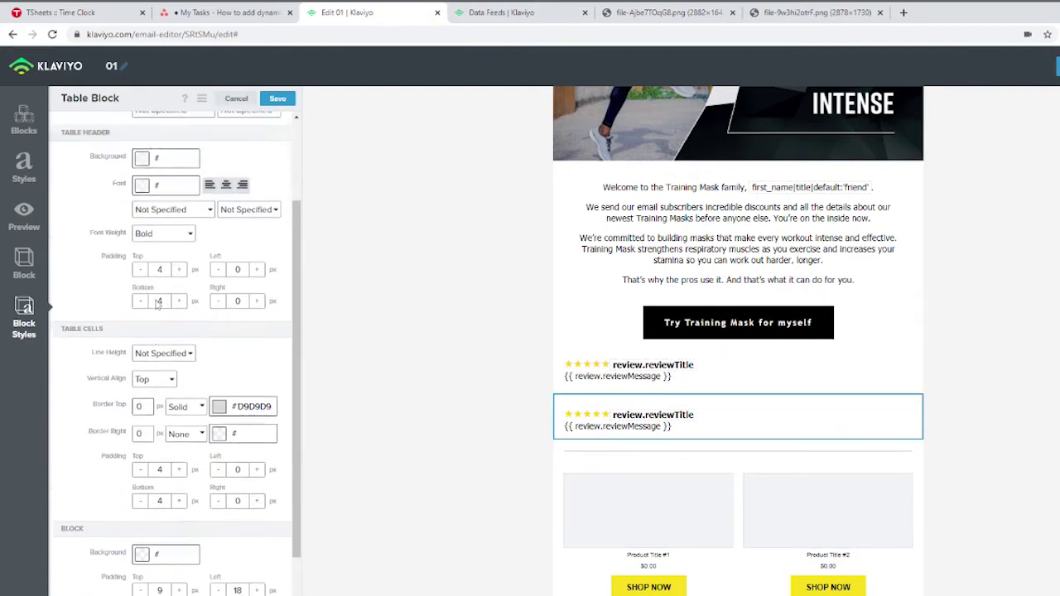
pyautogui.scroll(1, 158, 305)
pyautogui.scroll(-1, 155, 303)
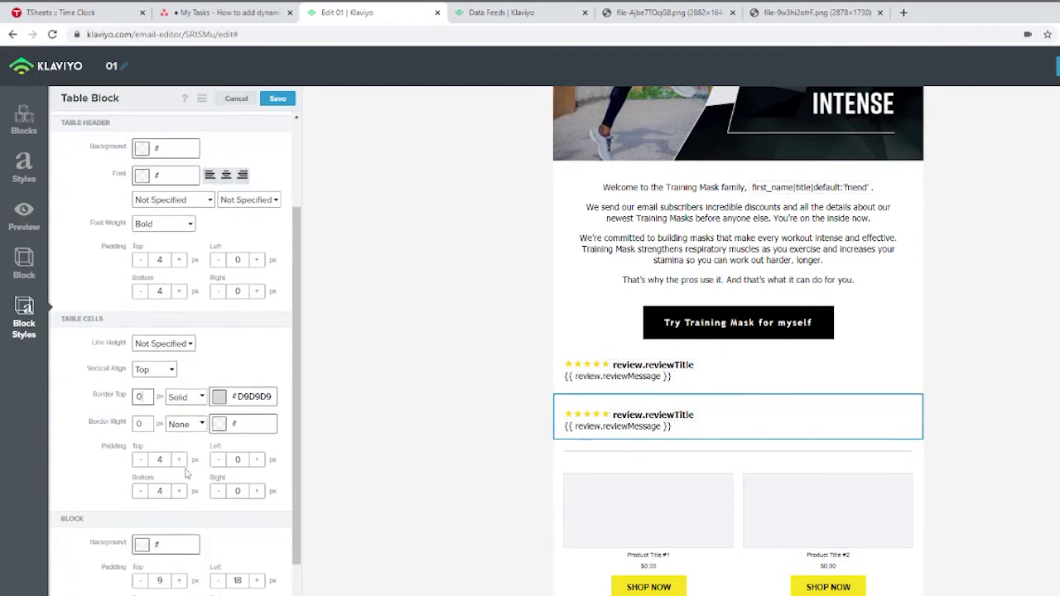
pyautogui.moveTo(165, 460); pyautogui.dragTo(145, 465)
pyautogui.write('0')
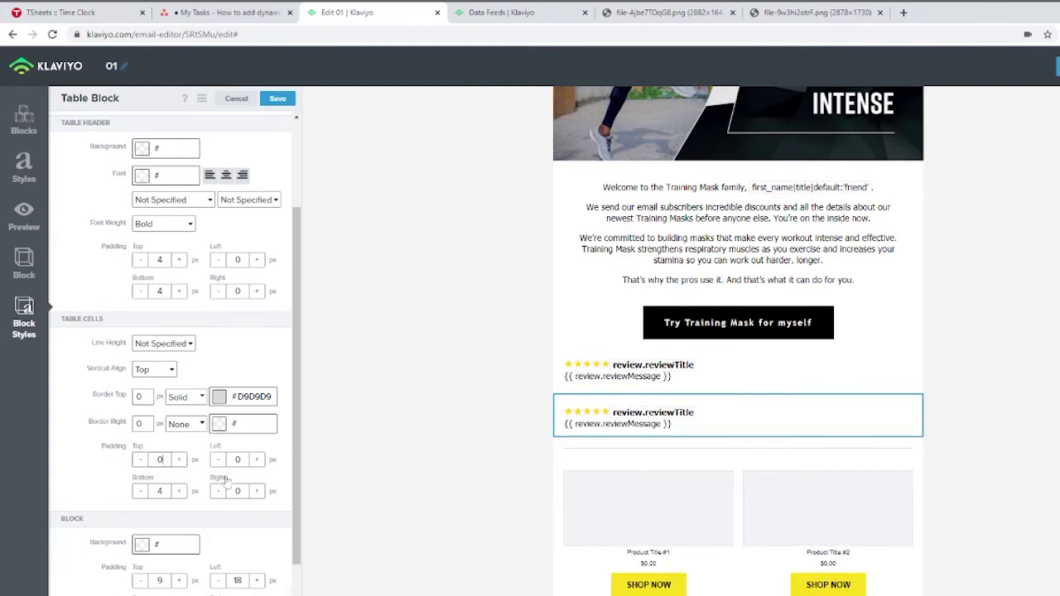
pyautogui.doubleClick(160, 580)
pyautogui.write('0')
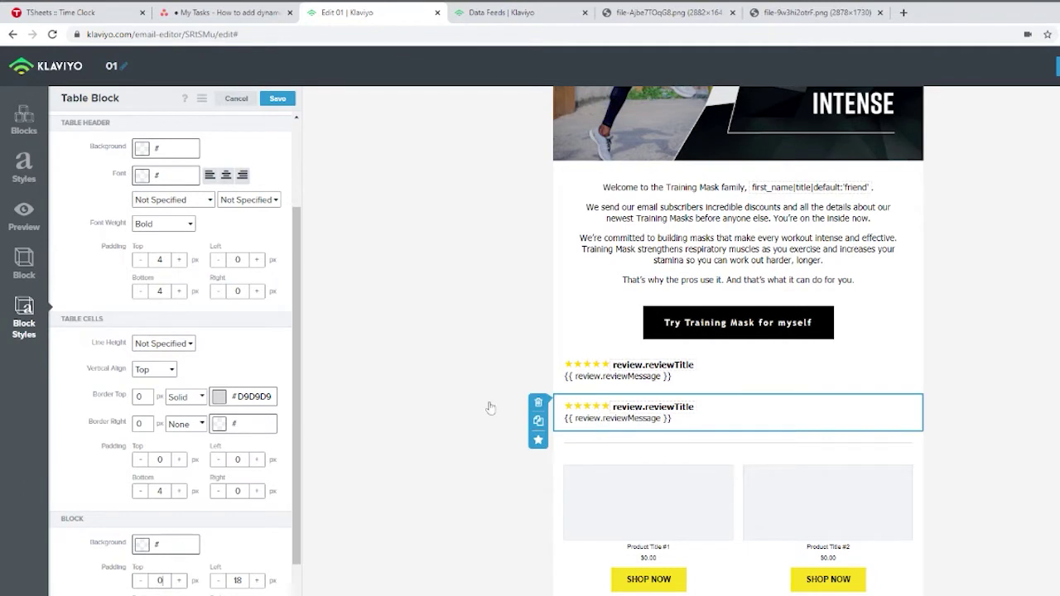
pyautogui.click(279, 99)
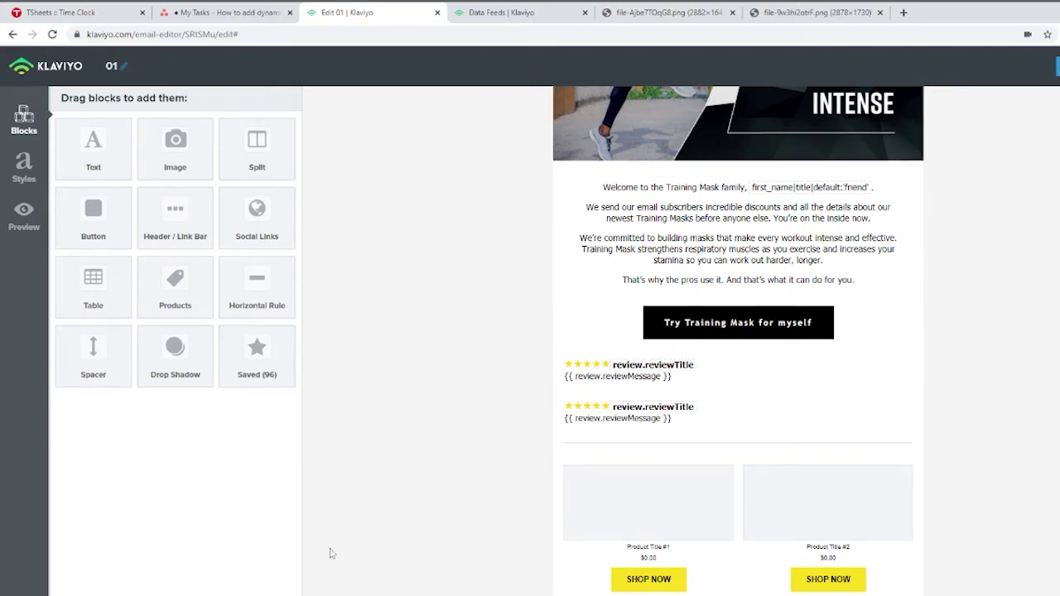
# Enable the StampedIoReviews data feed for this email, disable stamped_reviews, and save the feed selection
pyautogui.scroll(-3, 970, 485)
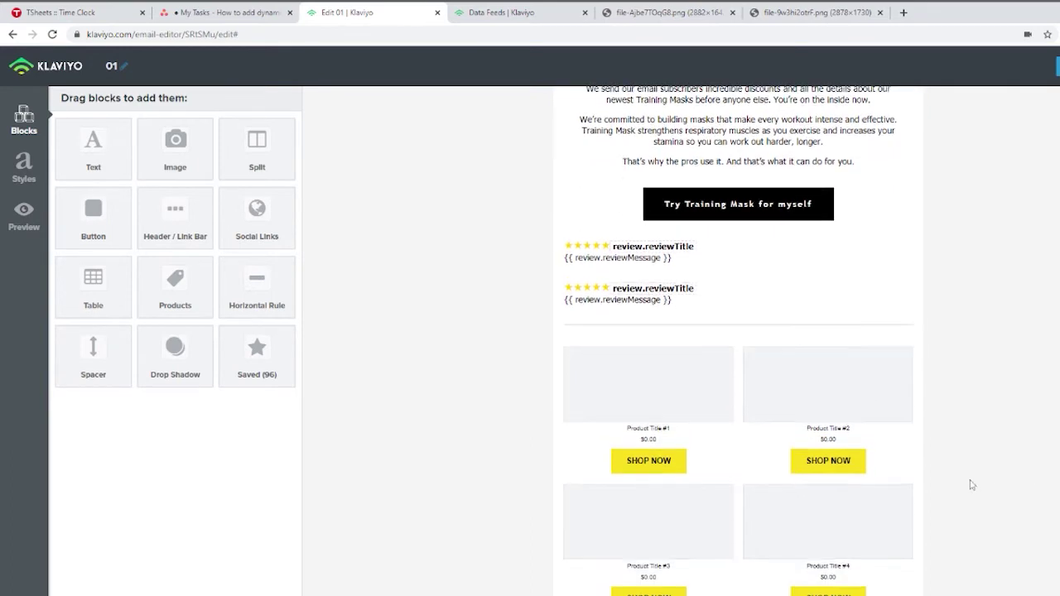
pyautogui.scroll(-3, 765, 542)
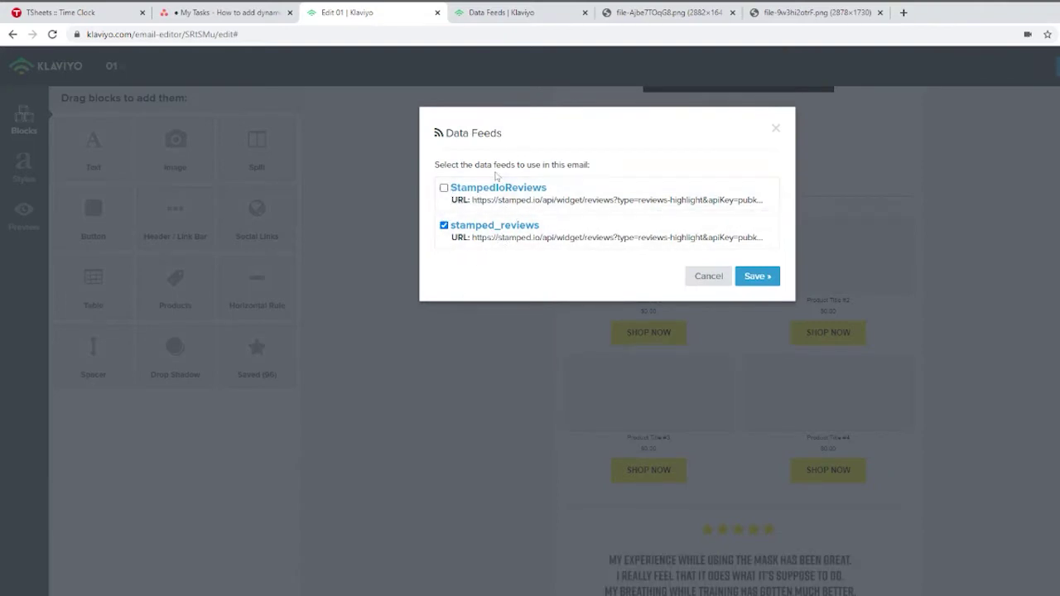
pyautogui.click(444, 188)
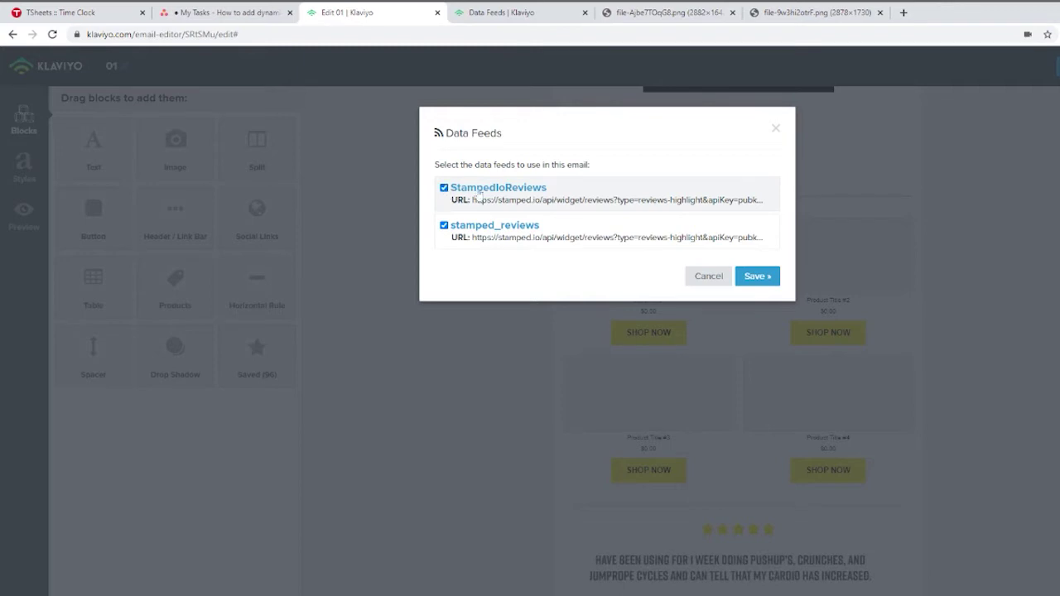
pyautogui.click(444, 226)
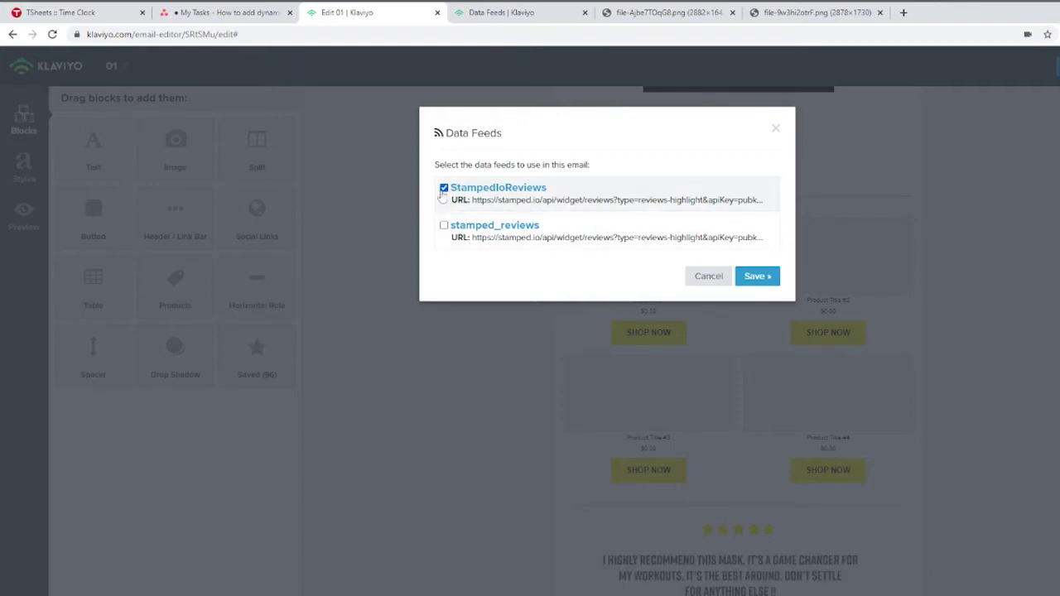
pyautogui.click(756, 276)
# Delete the upper of the two review blocks beneath the Try Training Mask for myself button
pyautogui.scroll(2, 426, 314)
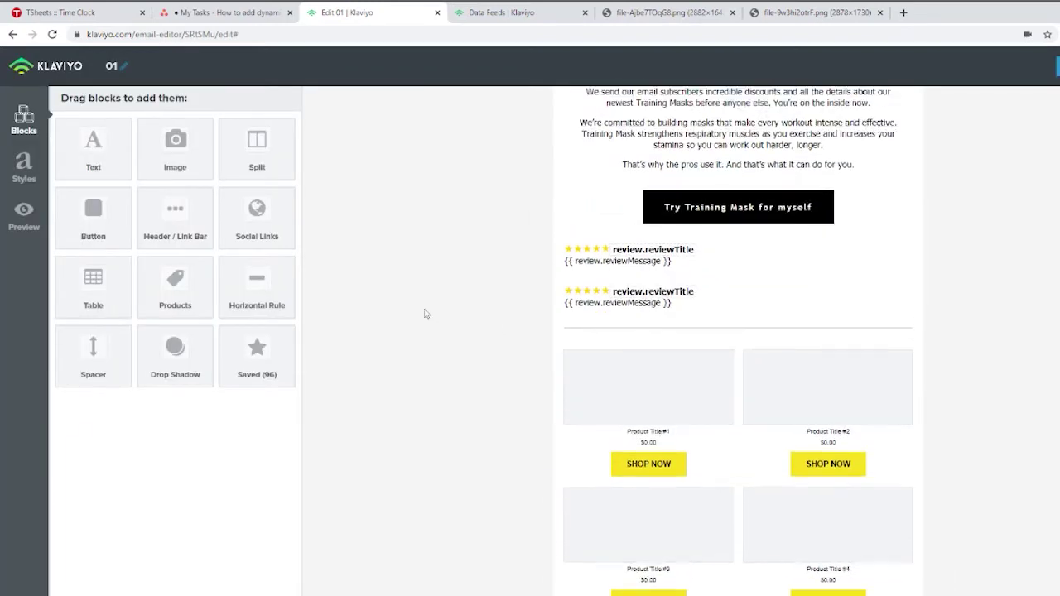
pyautogui.scroll(1, 426, 314)
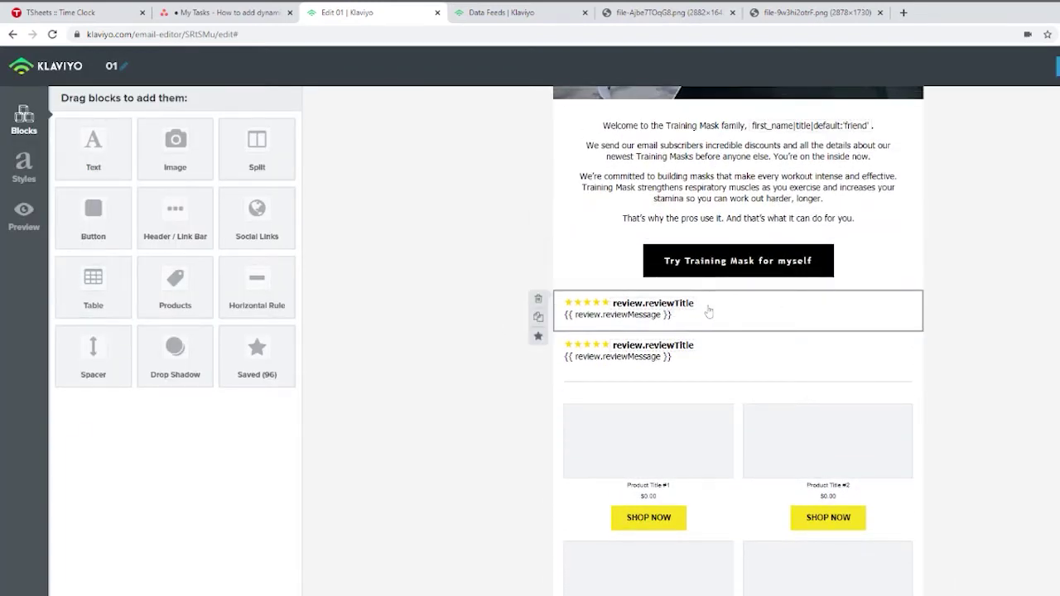
pyautogui.click(694, 352)
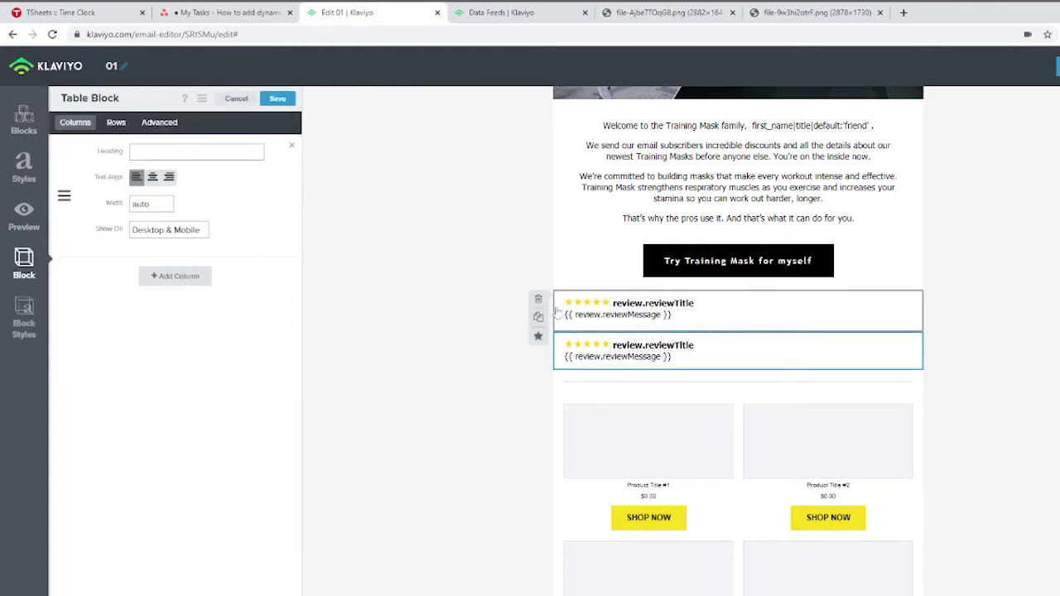
pyautogui.click(539, 300)
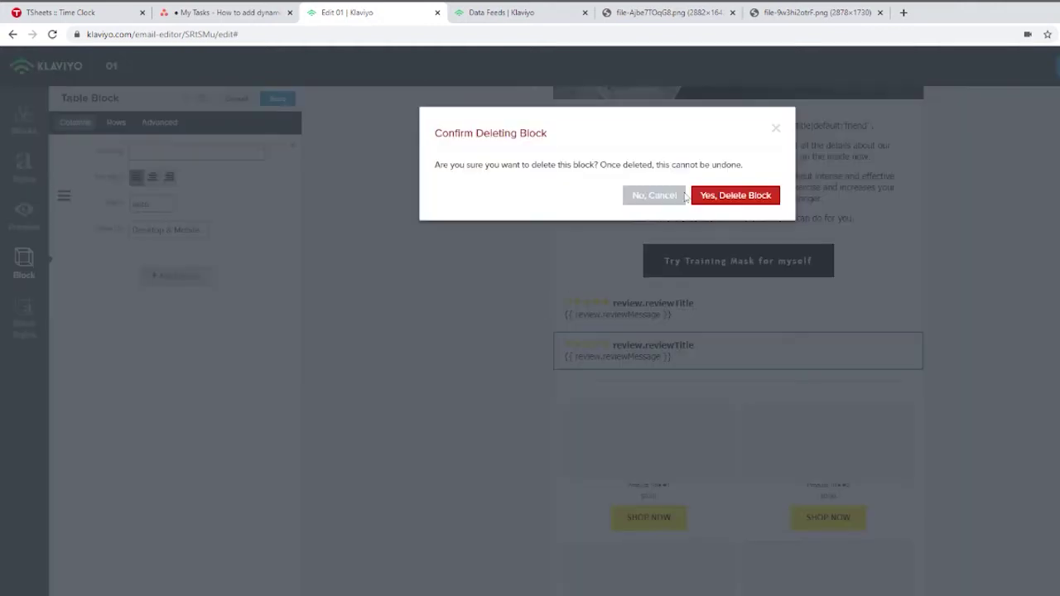
pyautogui.click(738, 194)
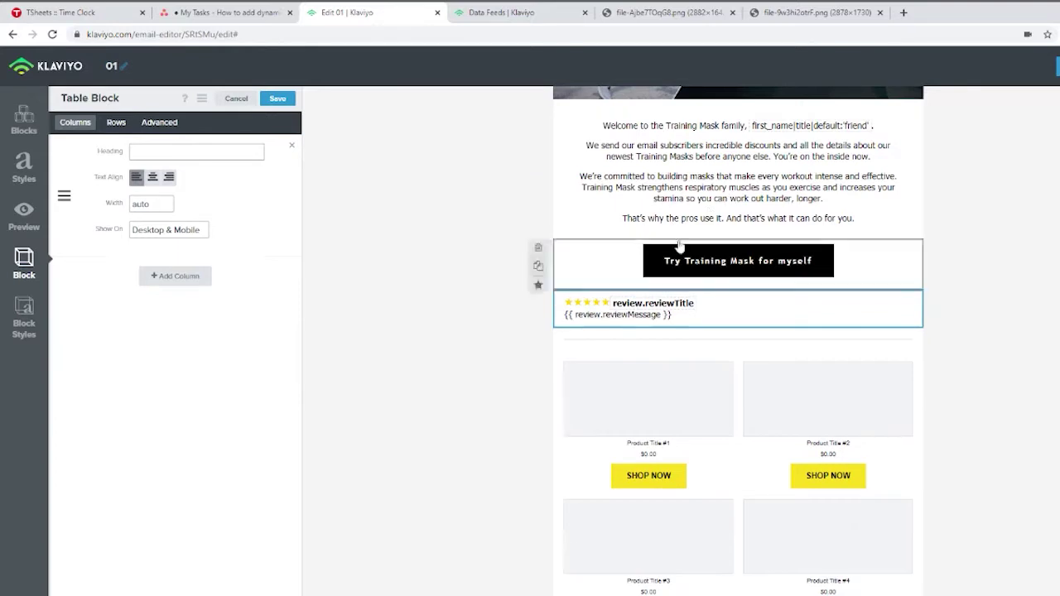
# Preview the email directly in Klaviyo, check the review rows below the black button, and close the preview
pyautogui.click(24, 222)
pyautogui.click(729, 320)
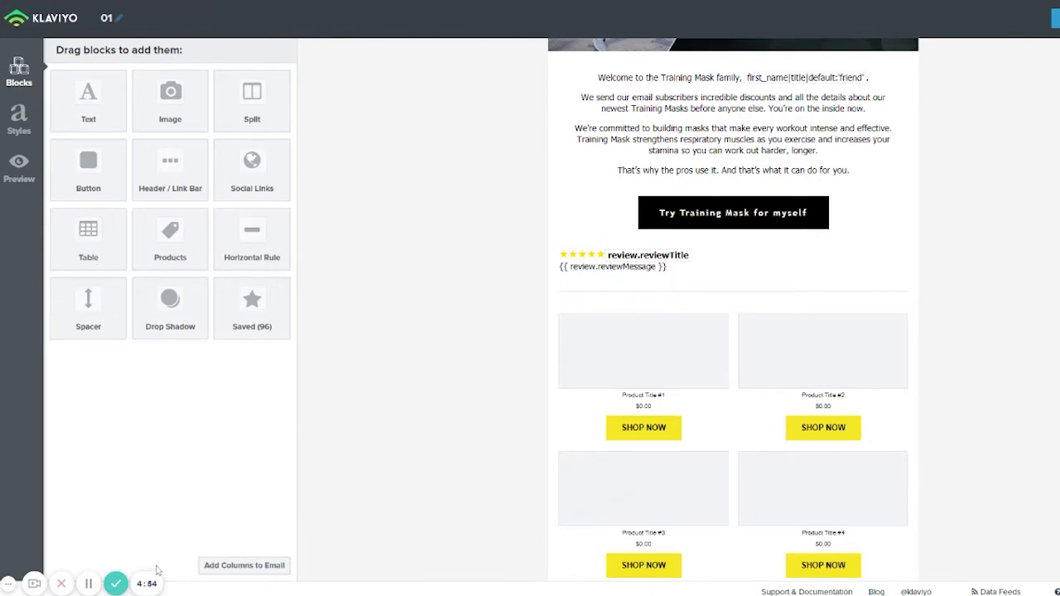
pyautogui.click(22, 174)
pyautogui.click(758, 271)
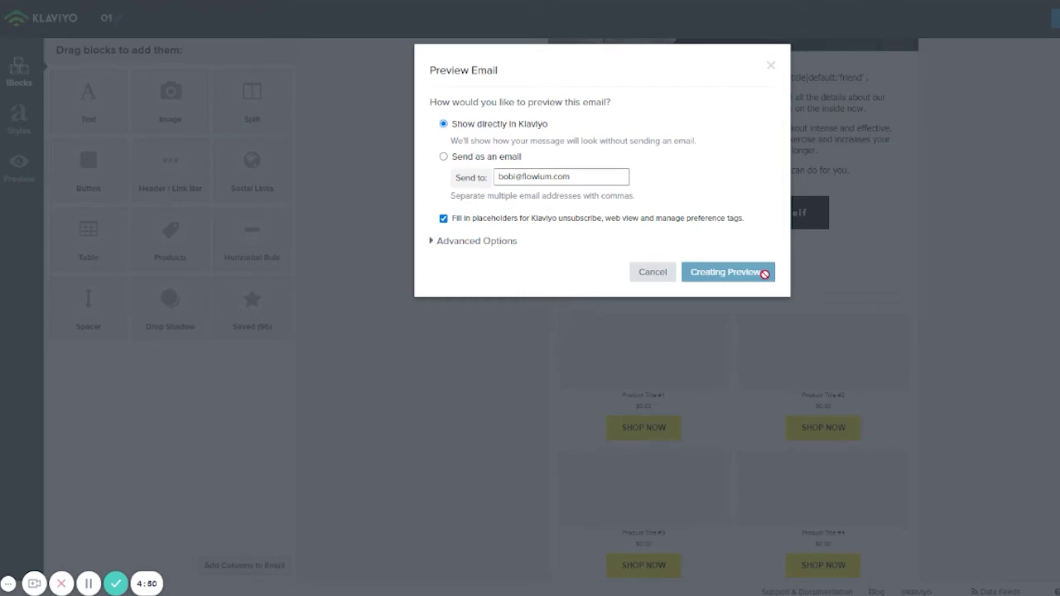
pyautogui.scroll(-2, 762, 341)
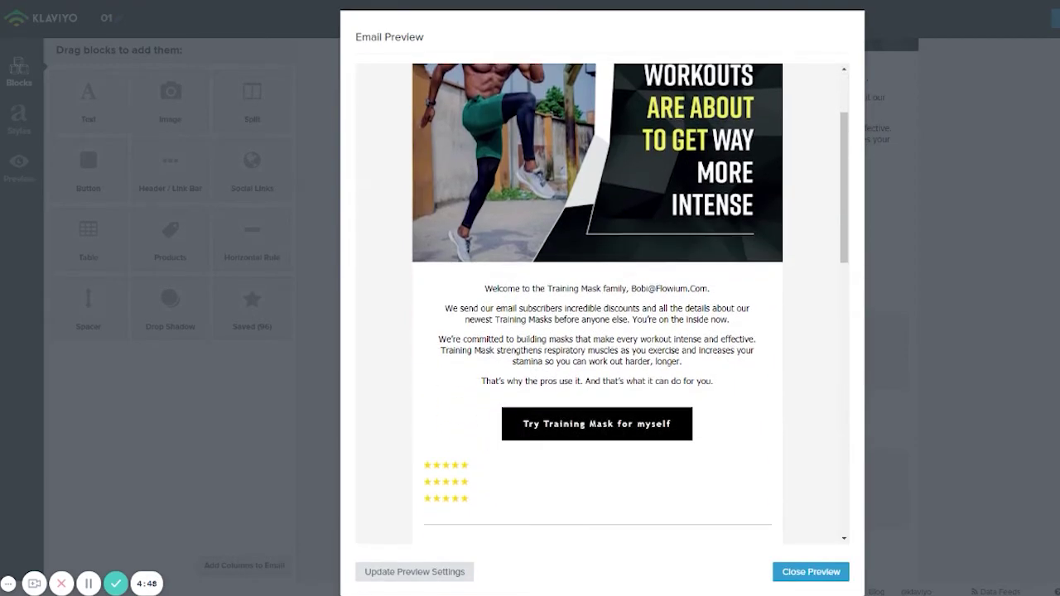
pyautogui.scroll(-1, 542, 417)
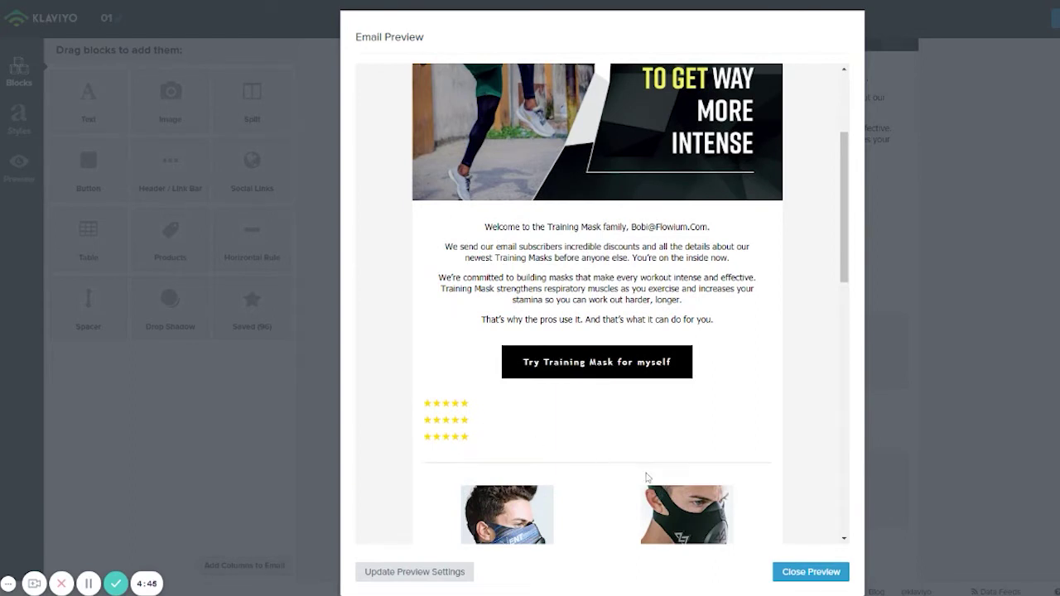
pyautogui.click(808, 572)
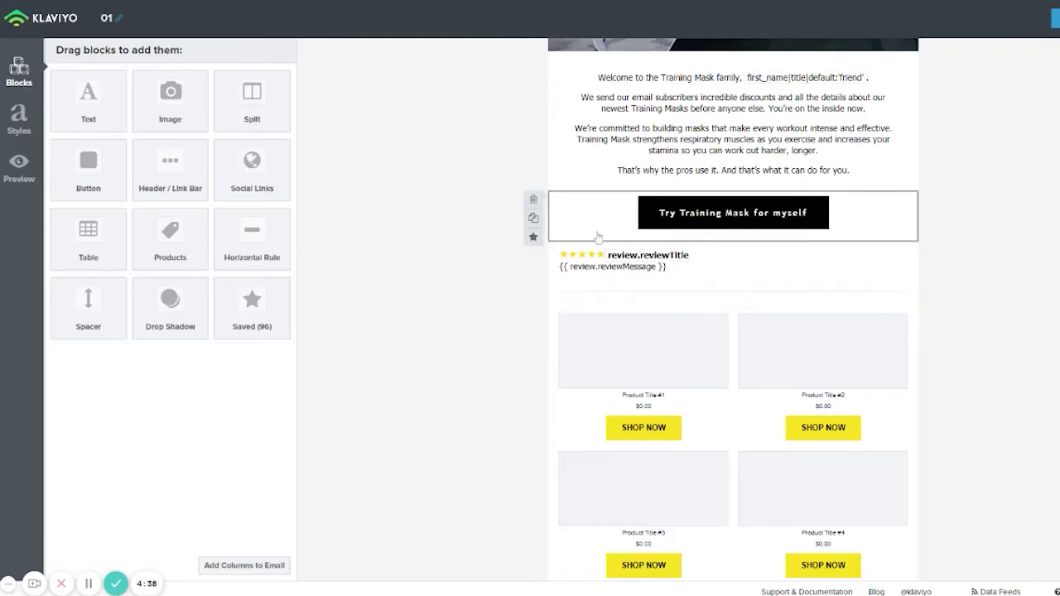
# Change the review table block's row alias to review in its dynamic data source and save the block
pyautogui.click(630, 273)
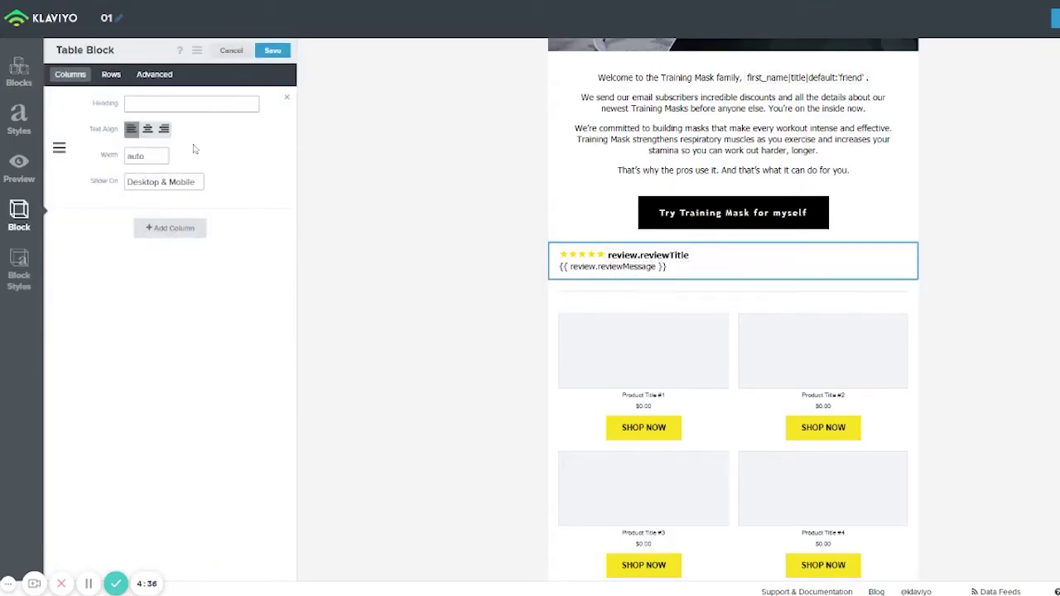
pyautogui.click(111, 75)
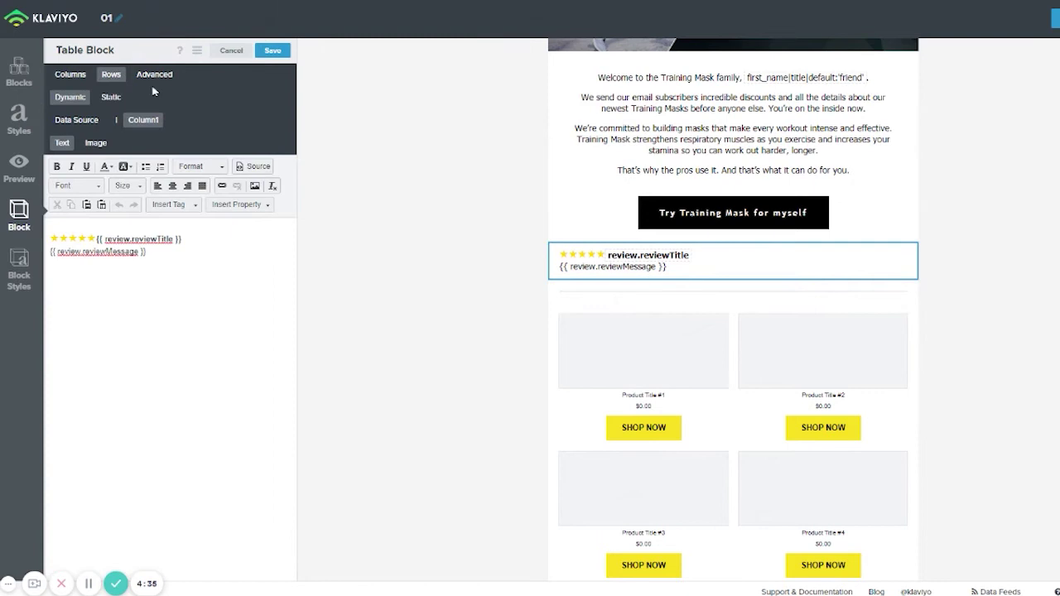
pyautogui.click(77, 120)
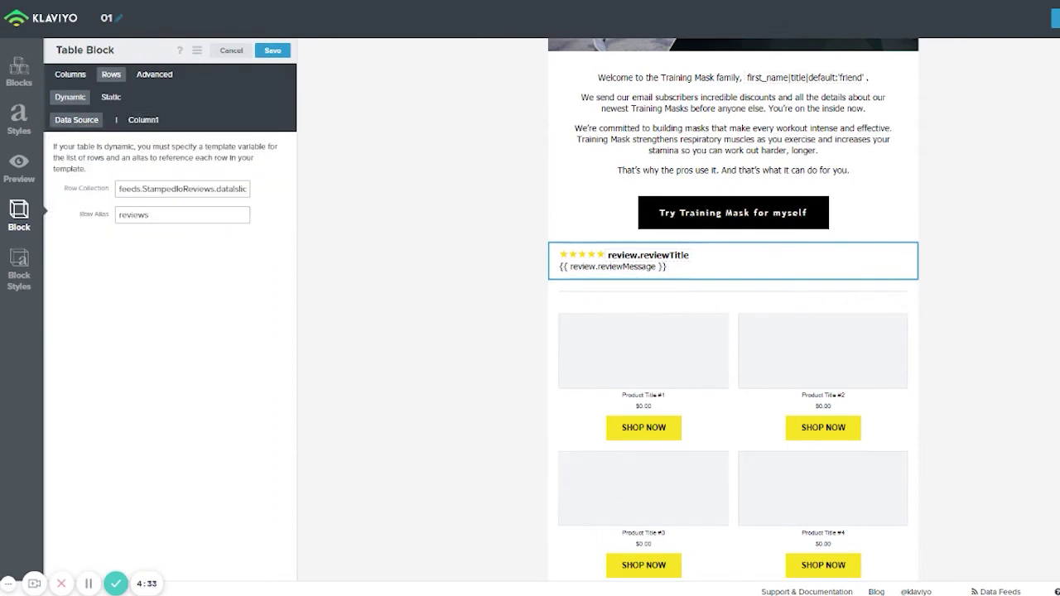
pyautogui.moveTo(597, 264)
pyautogui.doubleClick(133, 214)
pyautogui.click(149, 215)
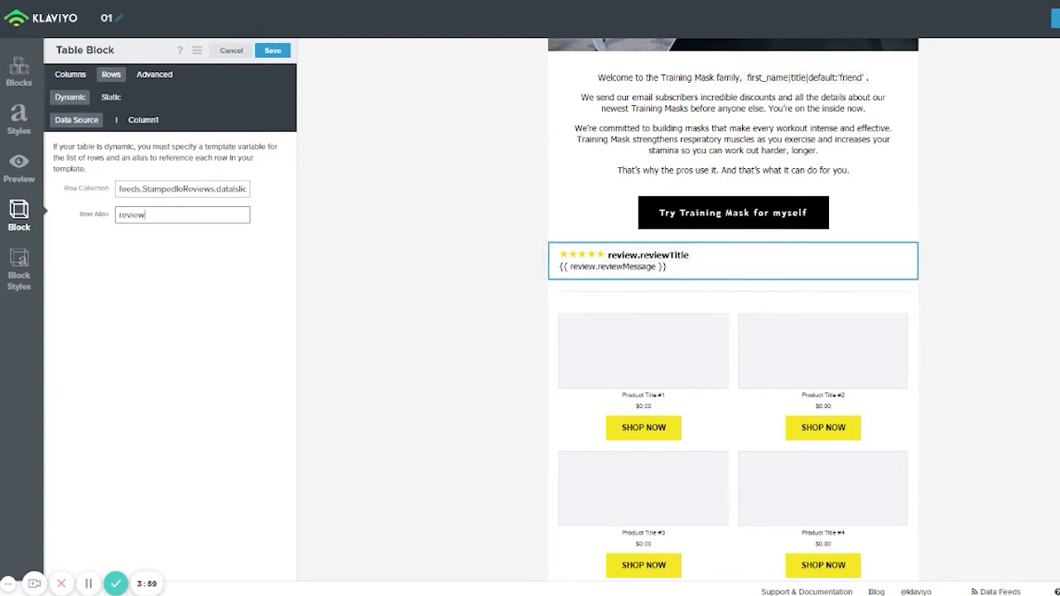
pyautogui.click(272, 51)
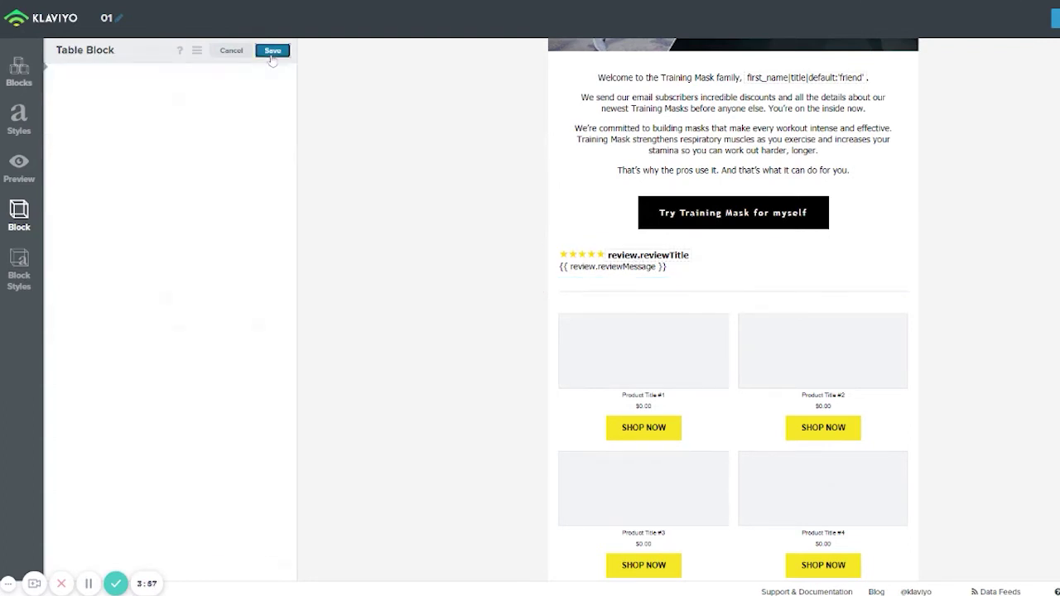
# Preview the email directly in Klaviyo again, examine the review titles and messages, and close the preview
pyautogui.click(19, 166)
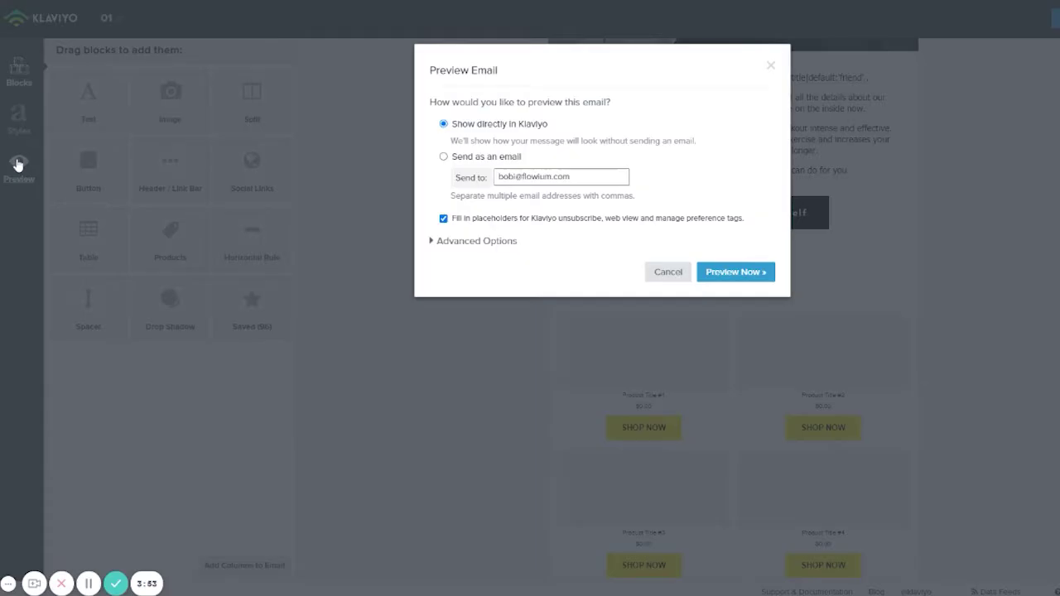
pyautogui.click(751, 274)
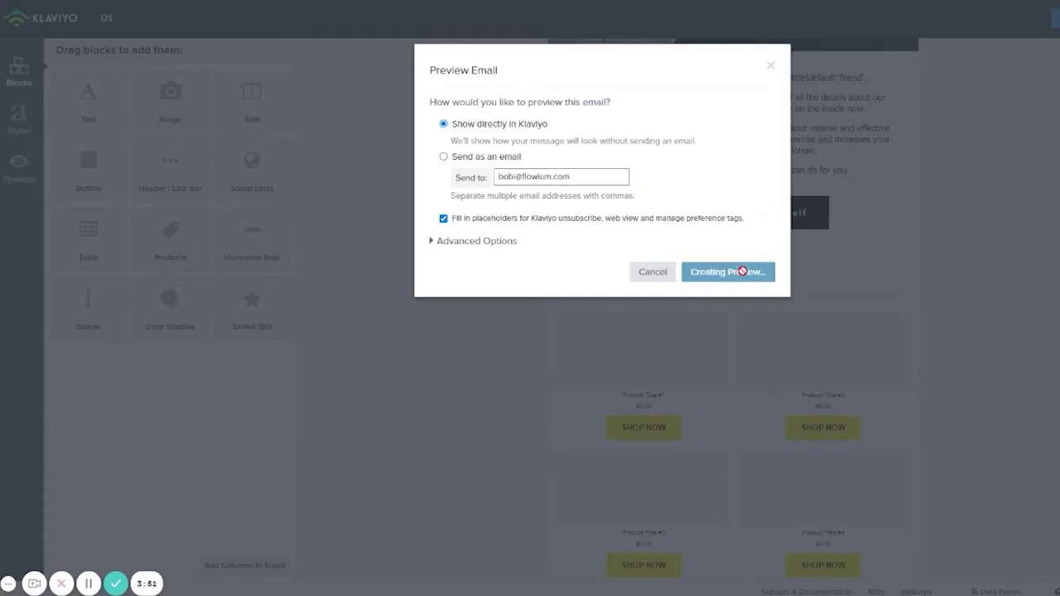
pyautogui.scroll(-5, 635, 309)
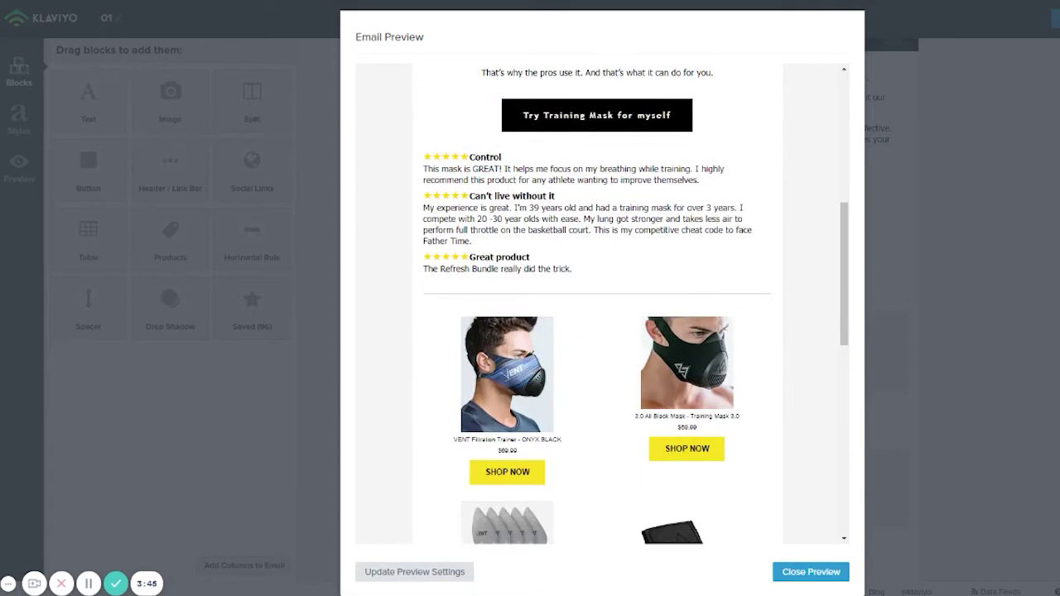
pyautogui.moveTo(479, 158); pyautogui.dragTo(441, 158)
pyautogui.moveTo(507, 159); pyautogui.dragTo(714, 184)
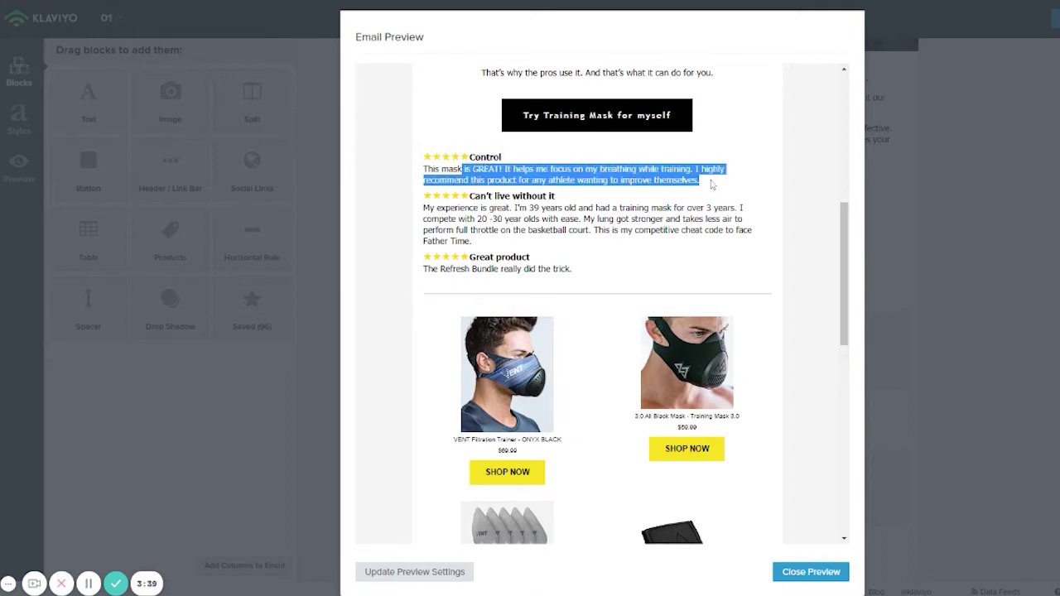
pyautogui.click(714, 183)
pyautogui.moveTo(710, 181); pyautogui.dragTo(423, 170)
pyautogui.click(810, 572)
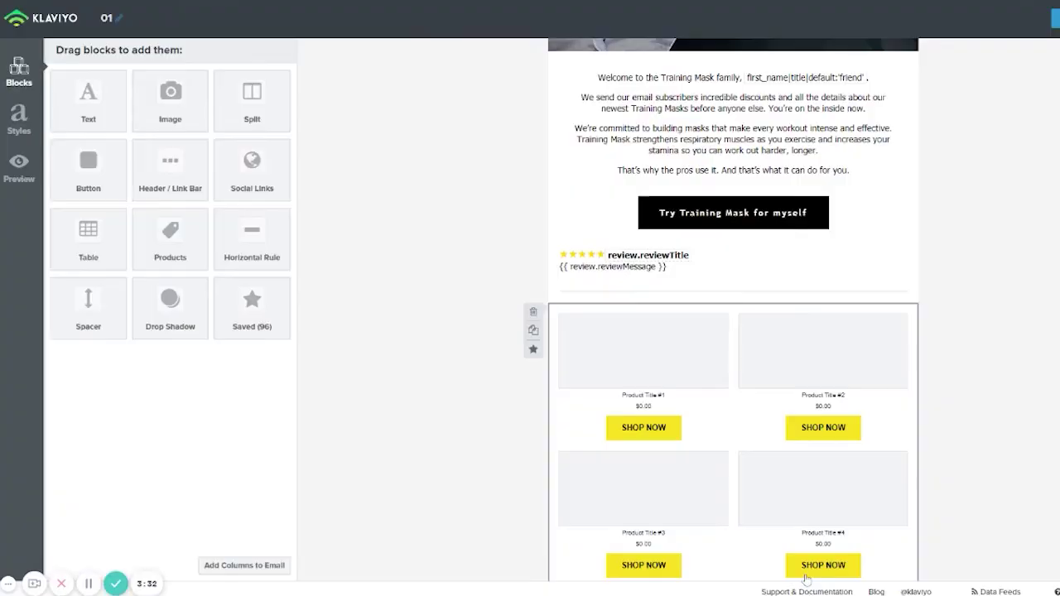
# Set the review table block's cell top border to 1 px in its block styles and save the block
pyautogui.click(695, 265)
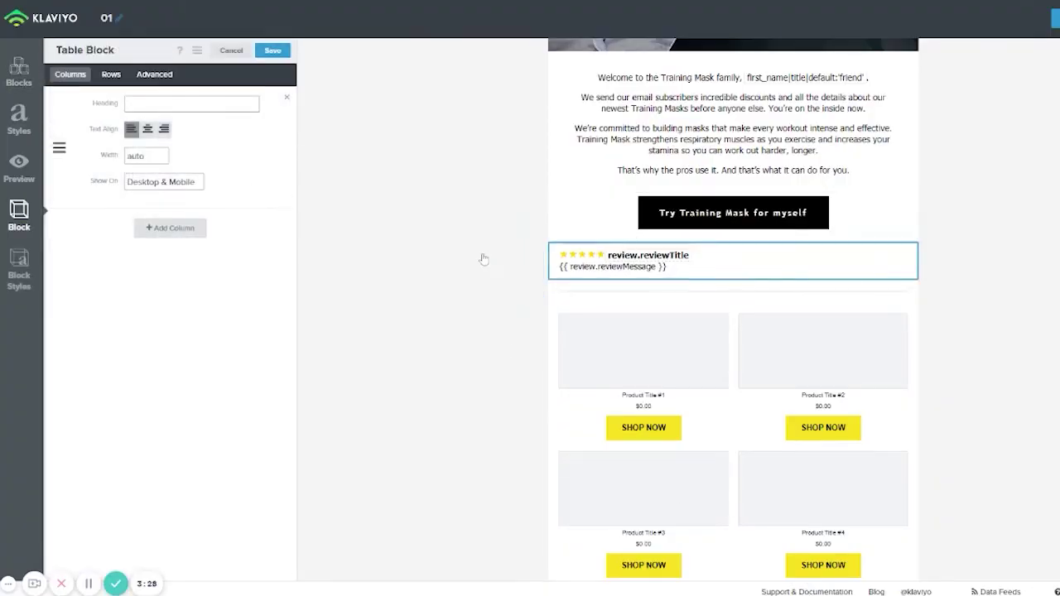
pyautogui.moveTo(665, 247)
pyautogui.click(19, 269)
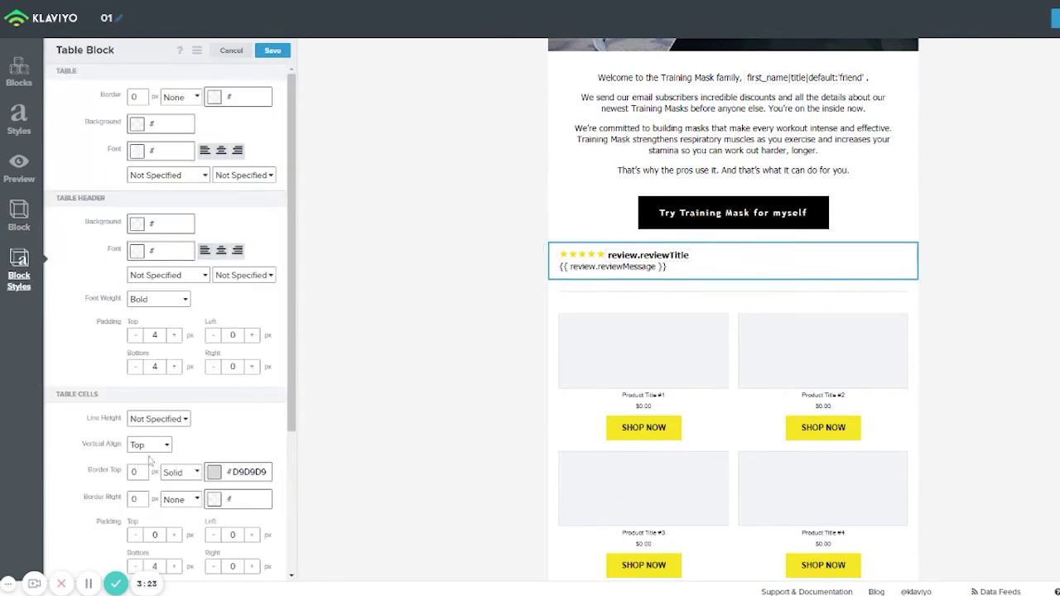
pyautogui.moveTo(143, 471); pyautogui.dragTo(66, 465)
pyautogui.write('1')
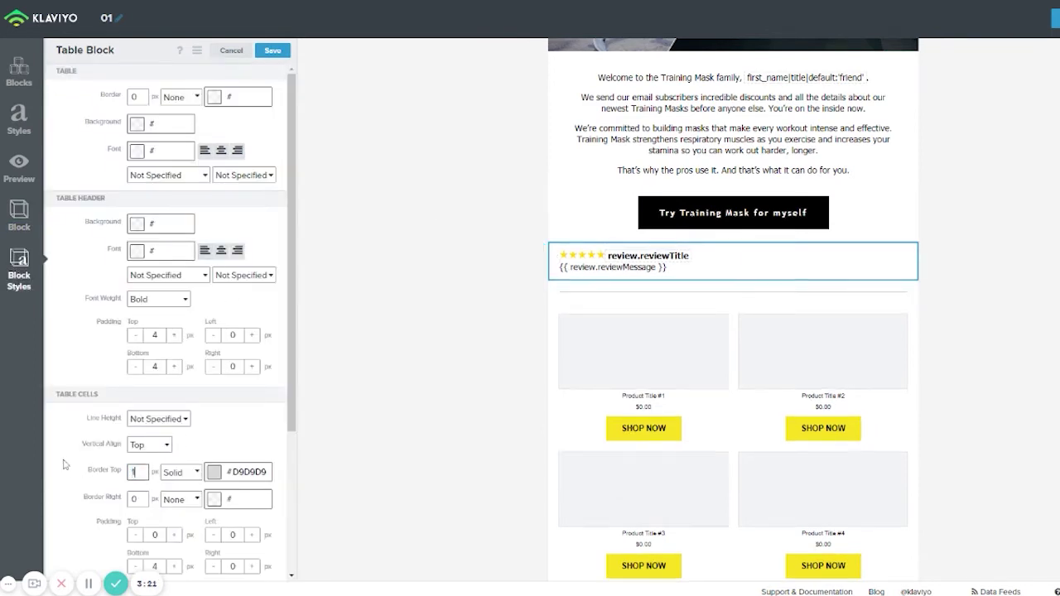
pyautogui.scroll(-1, 176, 416)
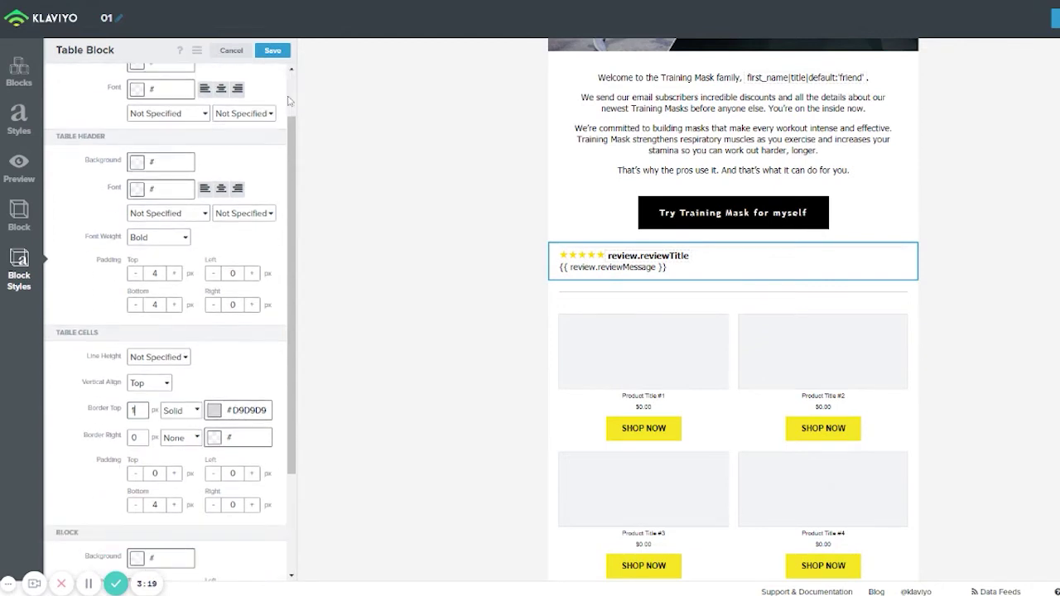
pyautogui.click(273, 51)
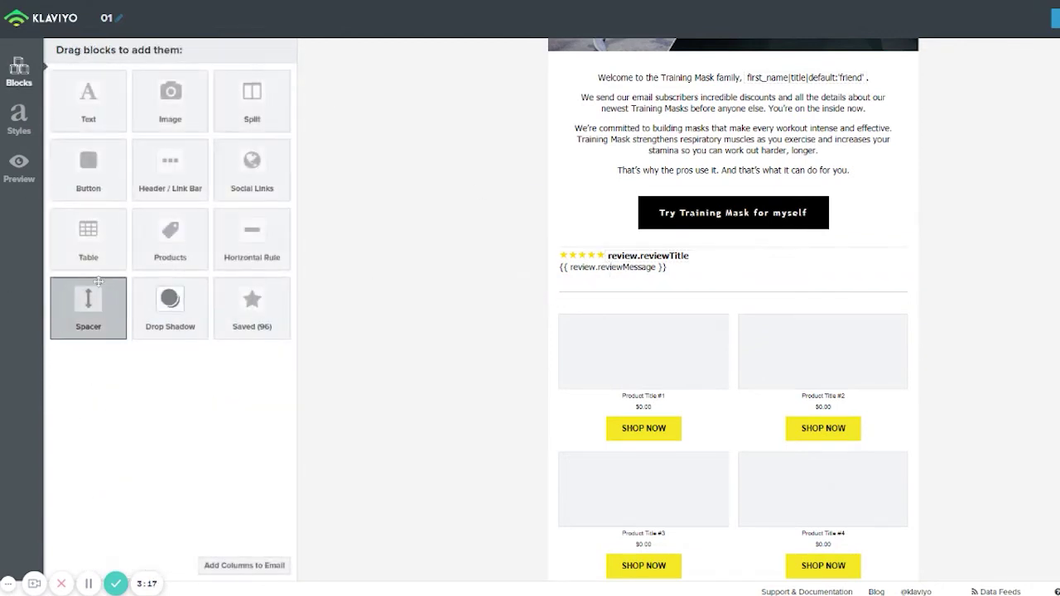
# Preview the email directly in Klaviyo, examine the divider lines between the reviews, and close the preview
pyautogui.click(25, 180)
pyautogui.click(736, 275)
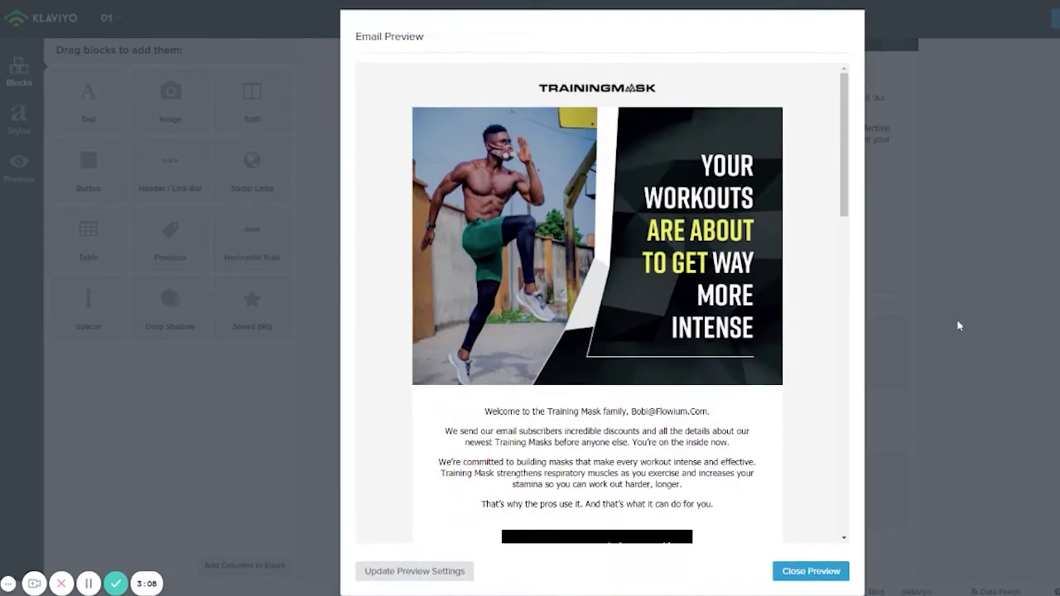
pyautogui.scroll(-5, 704, 370)
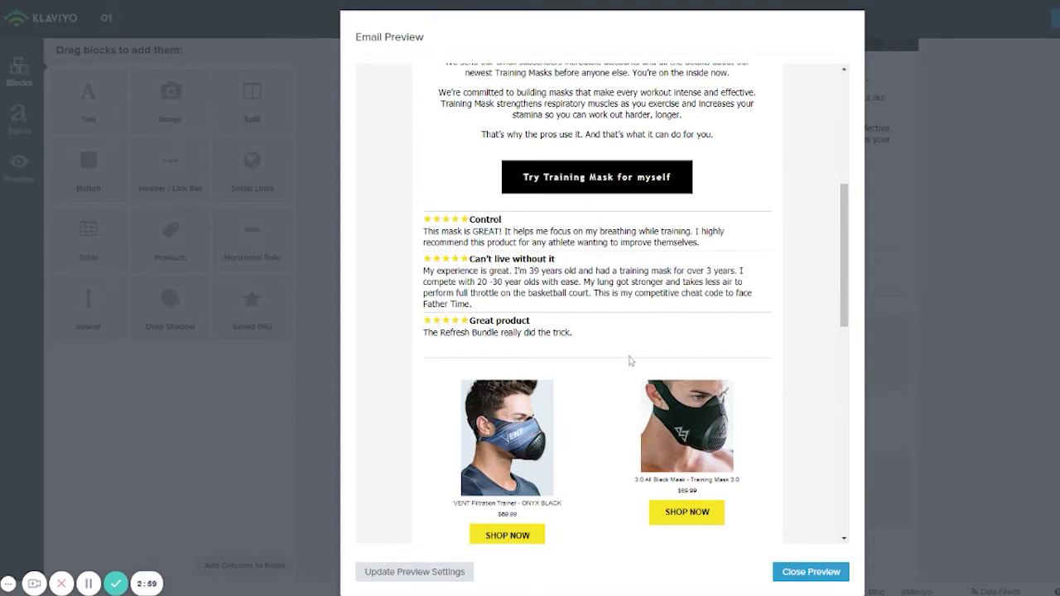
pyautogui.click(811, 571)
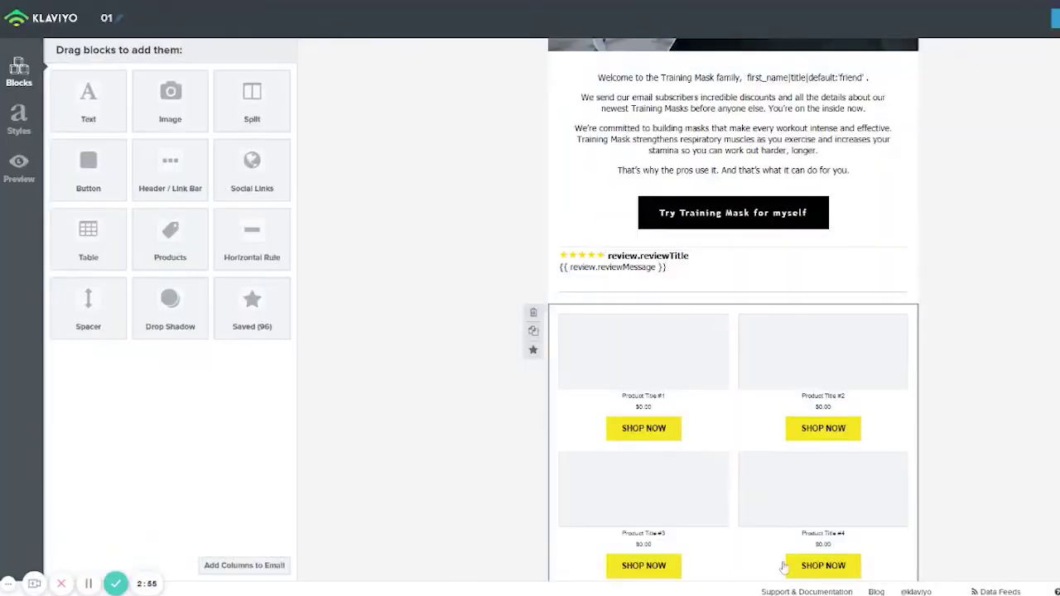
# Color the review title placeholder turquoise in the dynamic row text of the review table block
pyautogui.click(651, 265)
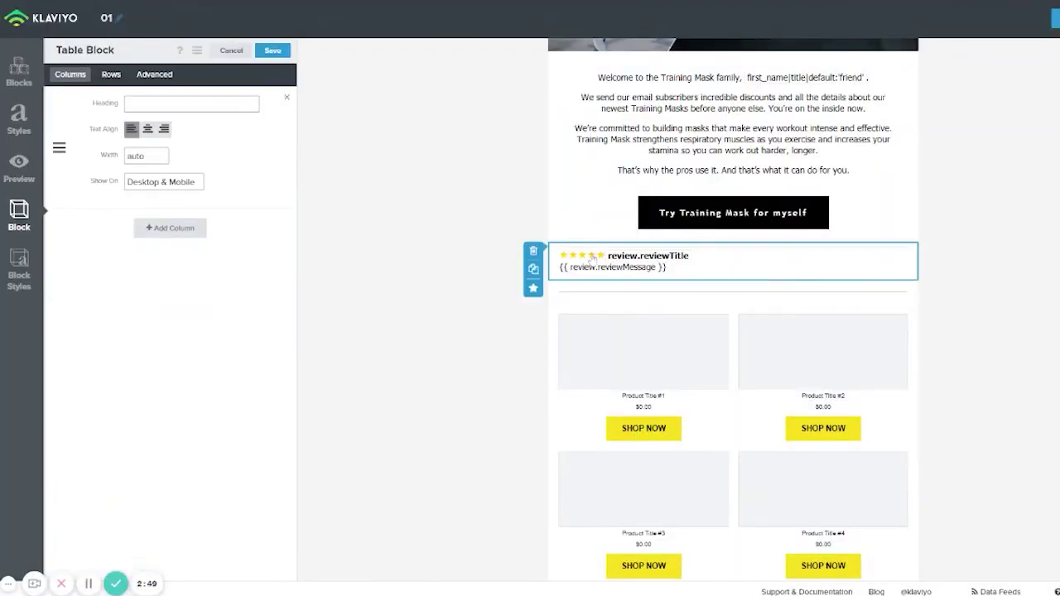
pyautogui.click(111, 74)
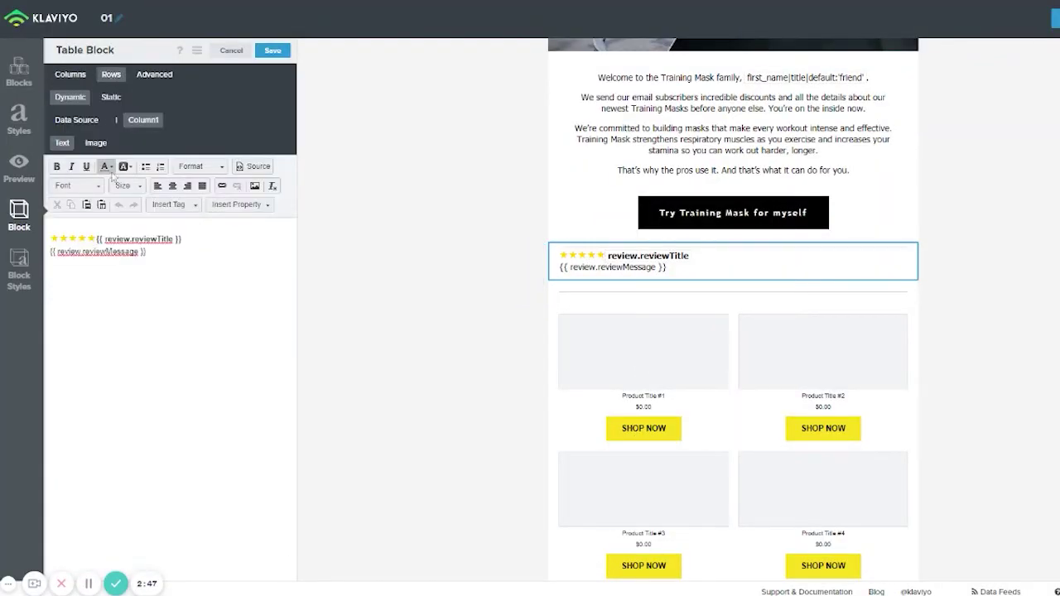
pyautogui.moveTo(98, 239); pyautogui.dragTo(182, 240)
pyautogui.click(111, 166)
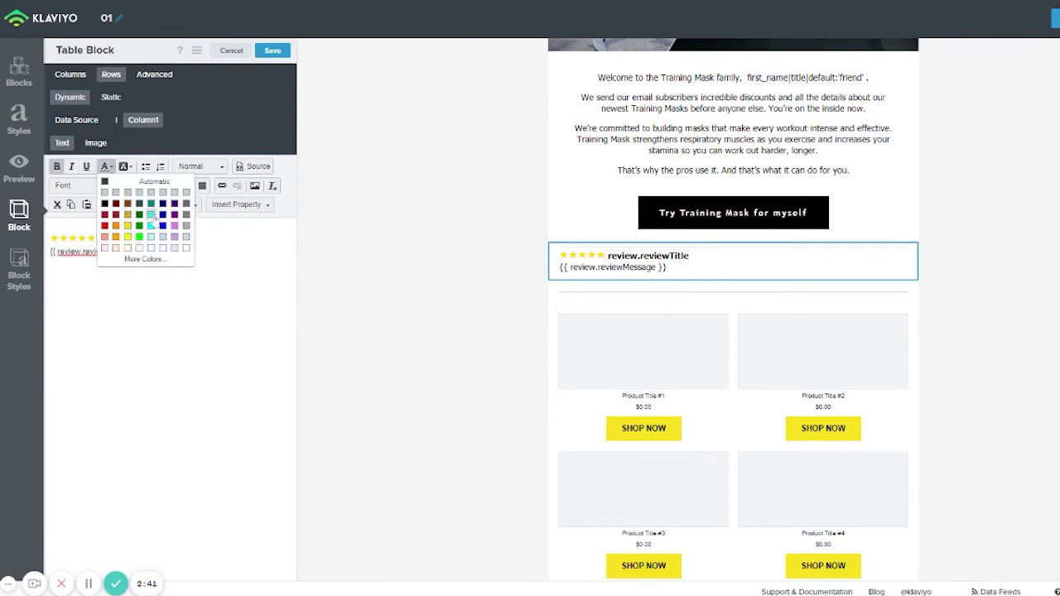
pyautogui.click(151, 226)
# Color the review message placeholder dark purple and save the review table block
pyautogui.moveTo(146, 252); pyautogui.dragTo(50, 252)
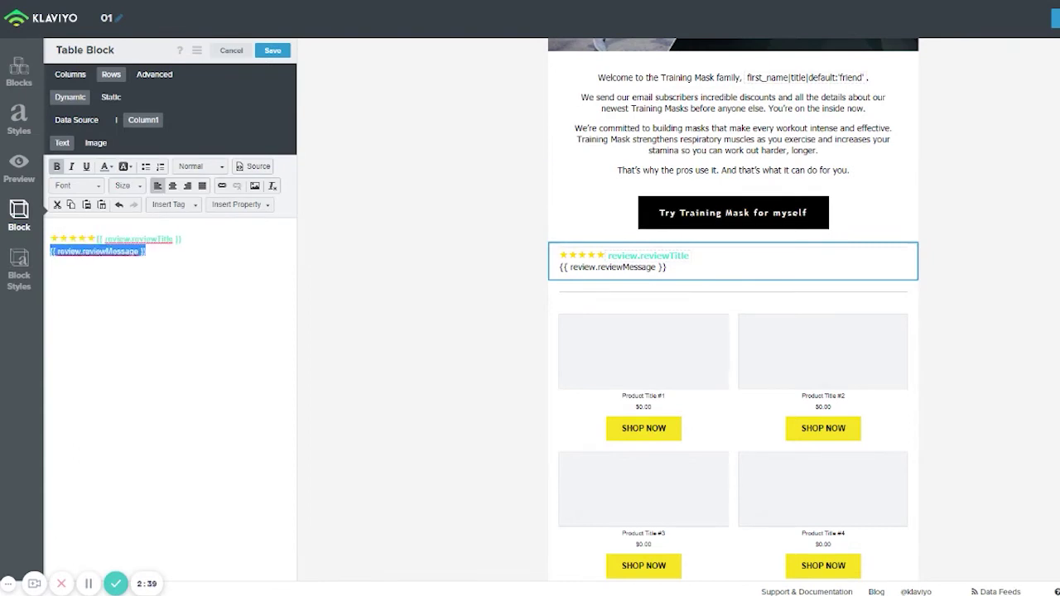
pyautogui.click(108, 166)
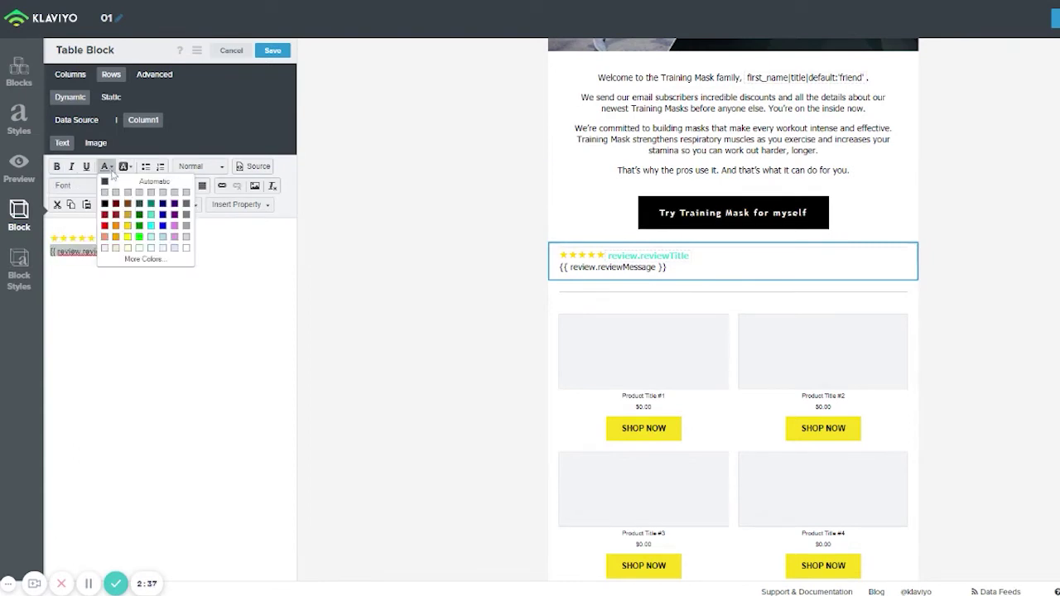
pyautogui.click(175, 214)
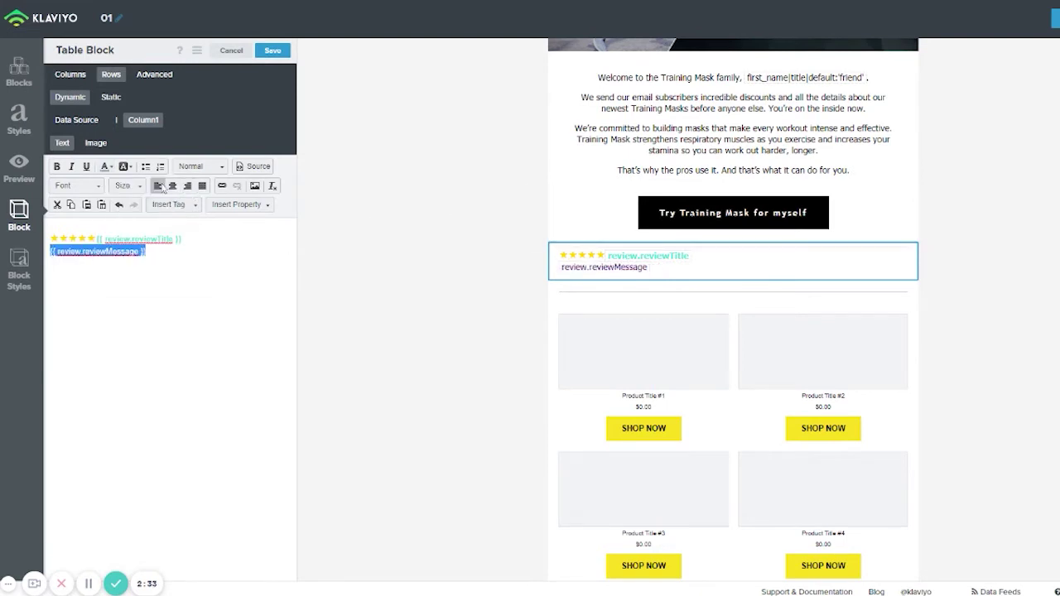
pyautogui.click(273, 51)
# Preview the email directly in Klaviyo, check the text colors of the review titles and messages, and close the preview
pyautogui.click(18, 163)
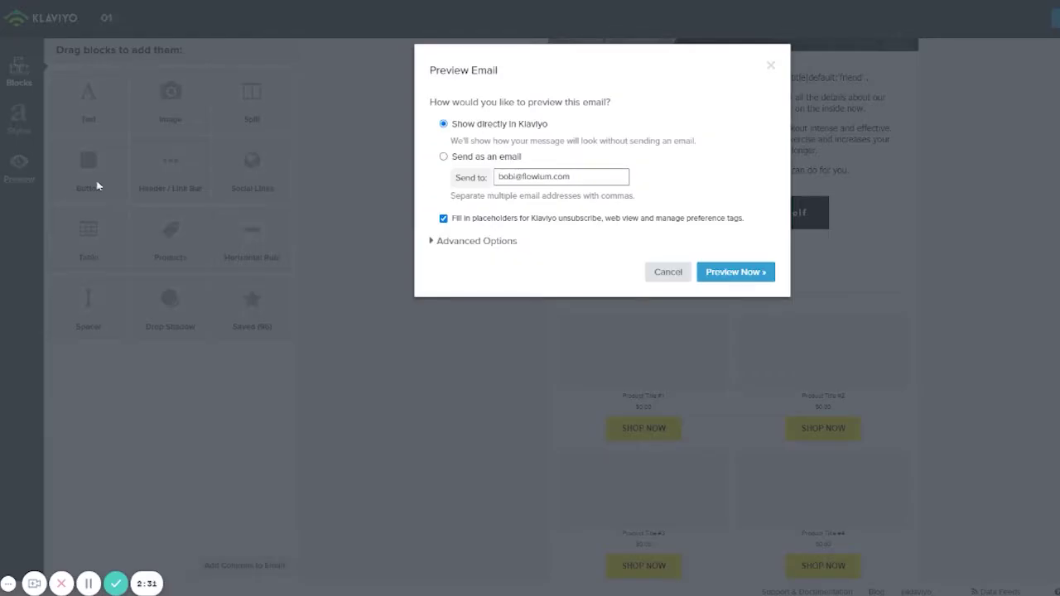
pyautogui.click(741, 273)
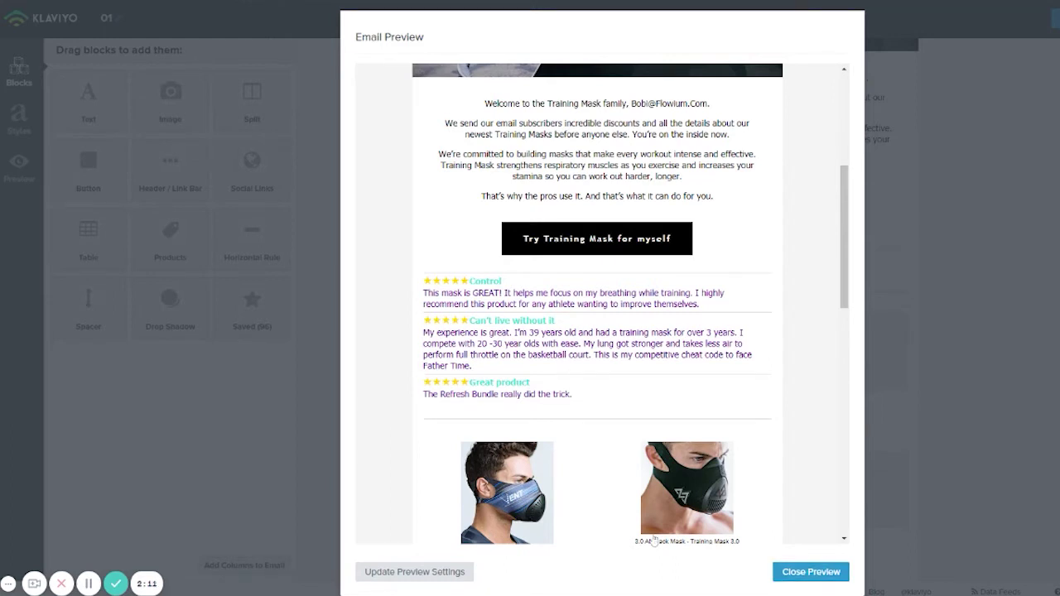
pyautogui.click(801, 571)
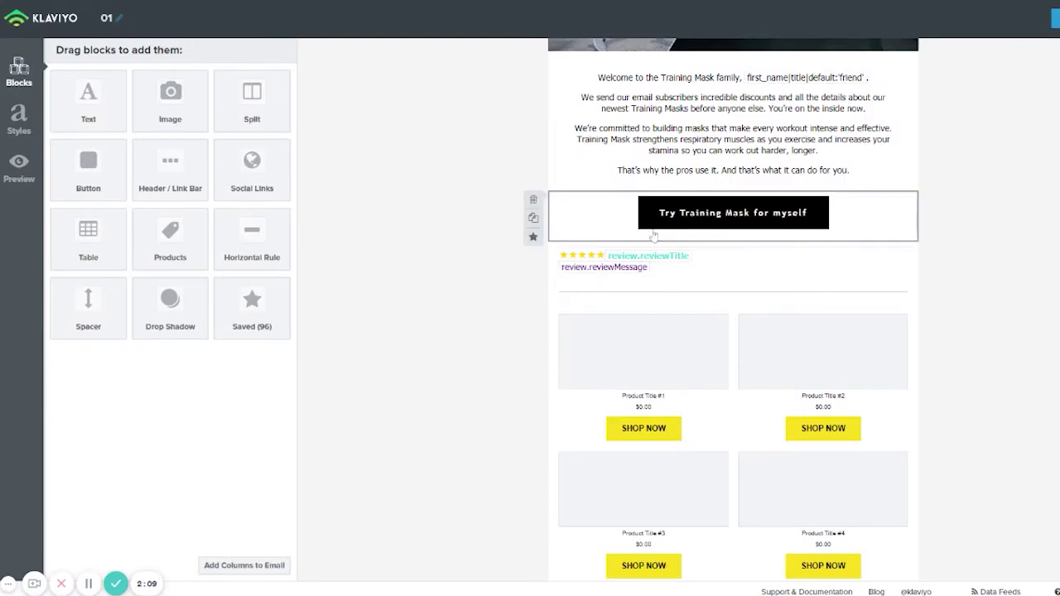
# Reset the review title placeholder's text color to Automatic in the review table block's dynamic row
pyautogui.click(715, 271)
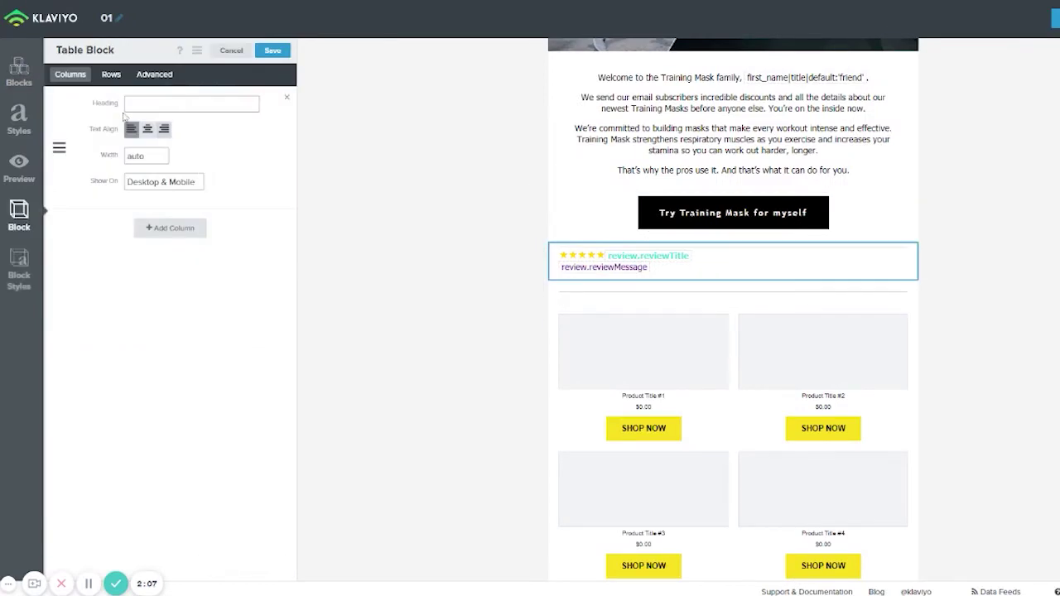
pyautogui.moveTo(701, 270)
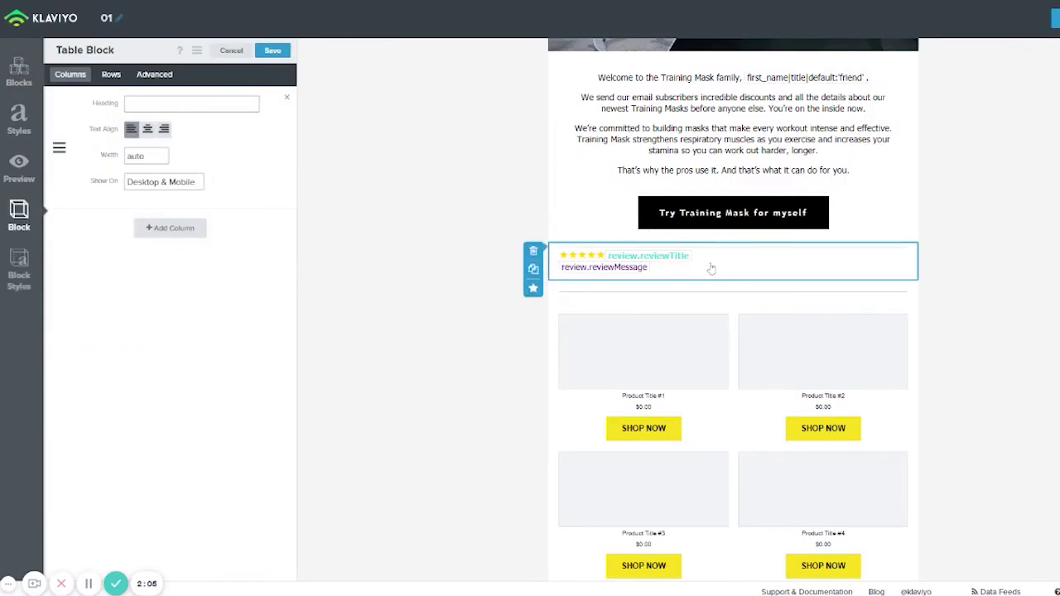
pyautogui.click(111, 76)
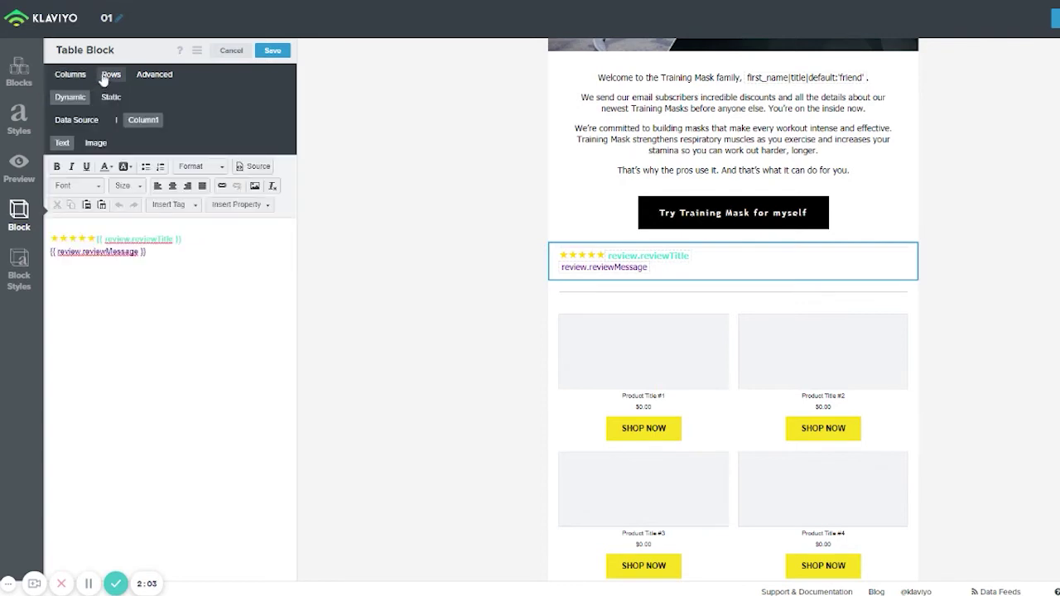
pyautogui.click(146, 121)
pyautogui.moveTo(96, 238); pyautogui.dragTo(182, 239)
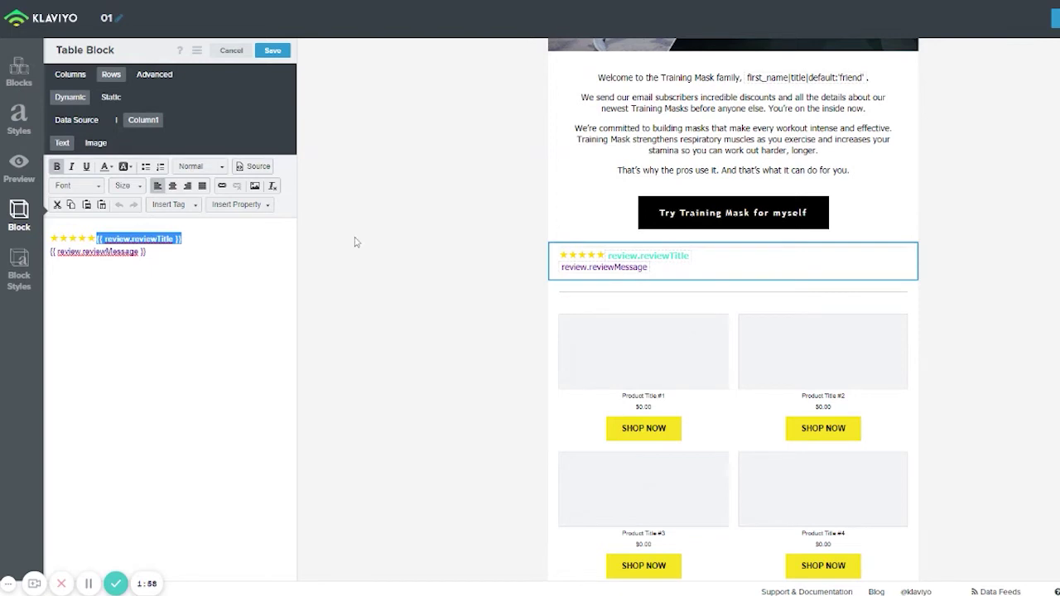
pyautogui.click(107, 166)
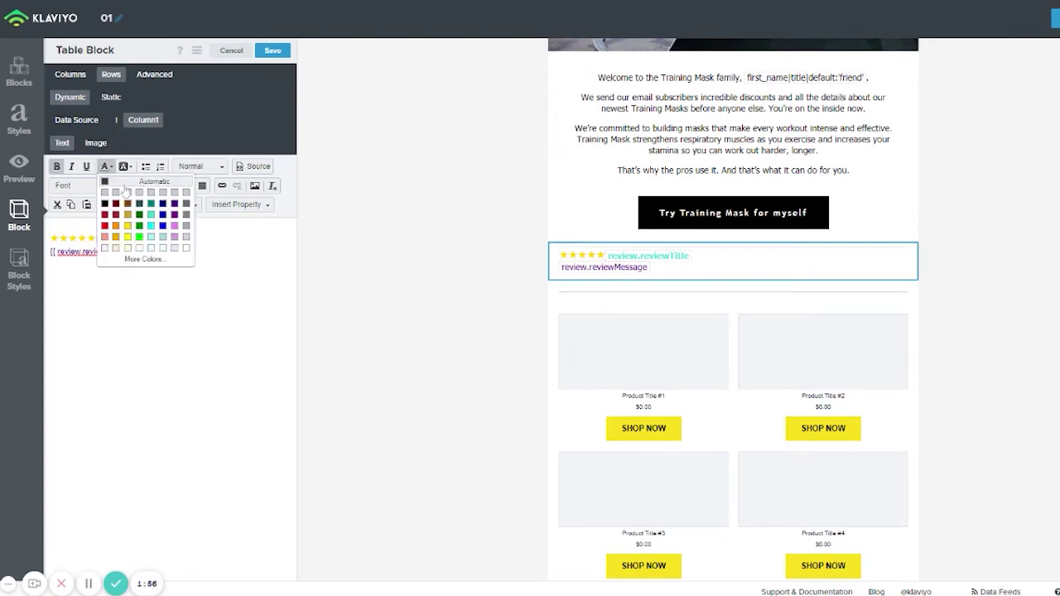
pyautogui.click(117, 183)
# Reset the review message placeholder's text color to Automatic and save the review table block
pyautogui.moveTo(146, 252); pyautogui.dragTo(50, 252)
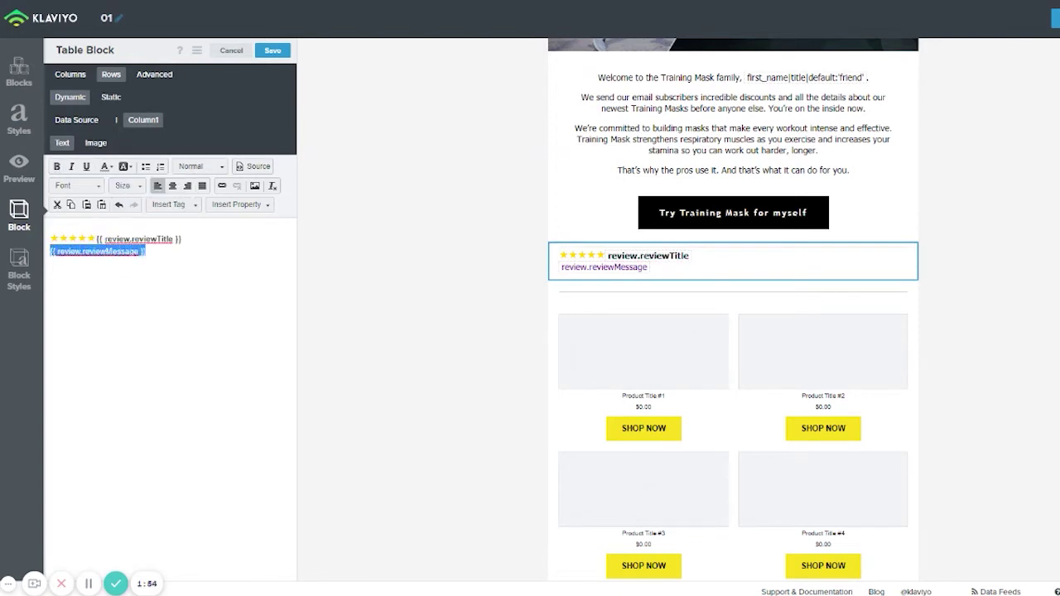
pyautogui.click(108, 166)
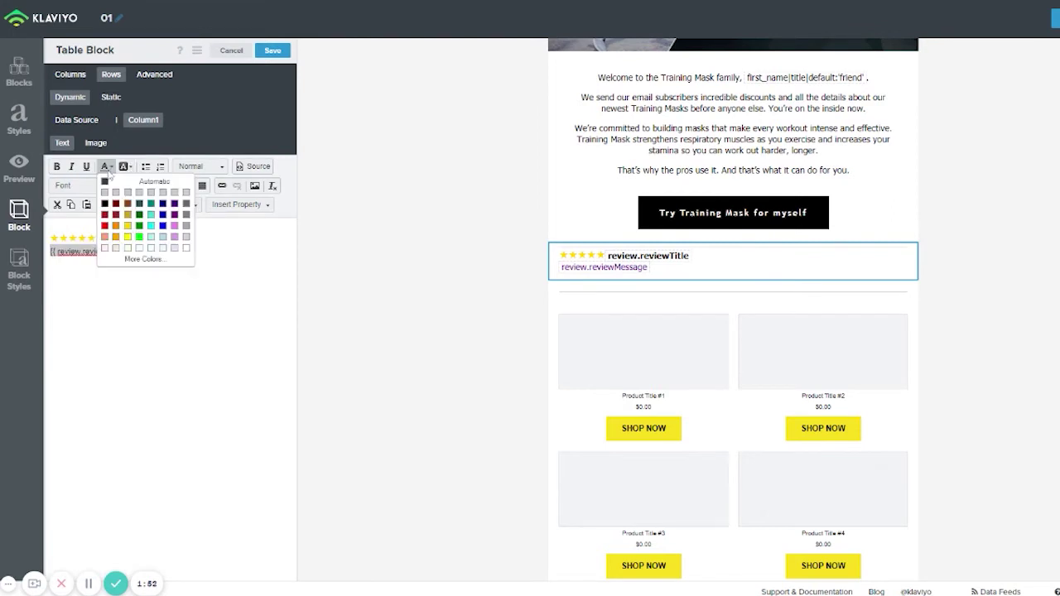
pyautogui.click(115, 185)
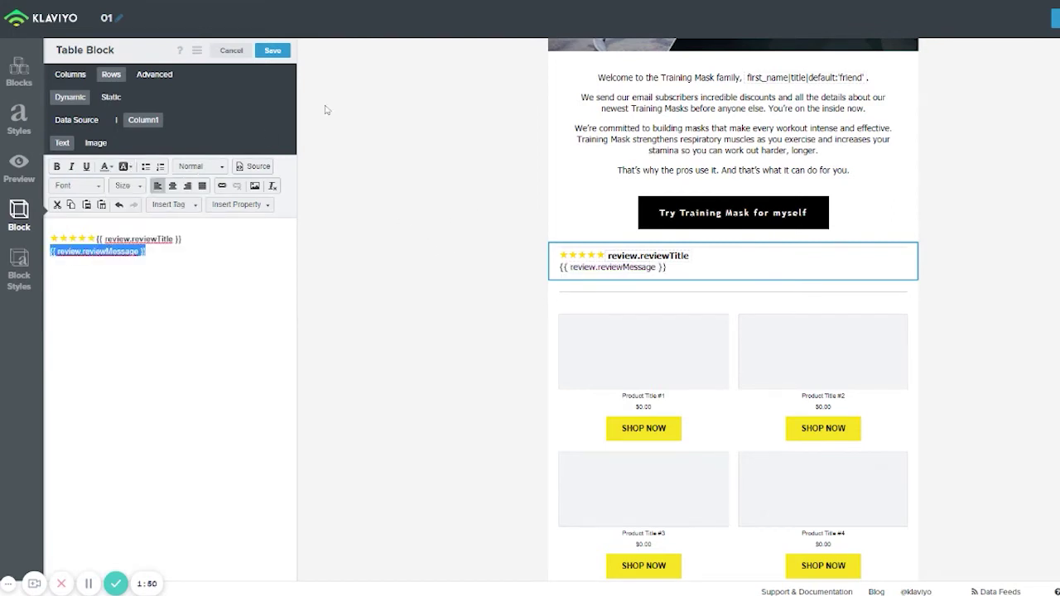
pyautogui.click(268, 51)
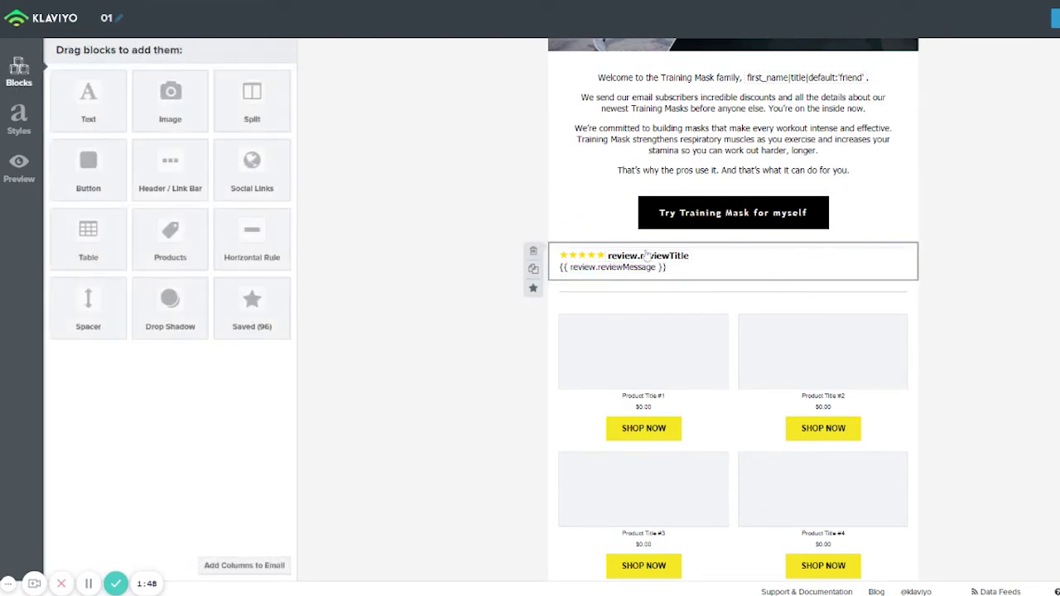
# Set the review table block's cell top border to 0 px in its block styles and save the block
pyautogui.click(592, 260)
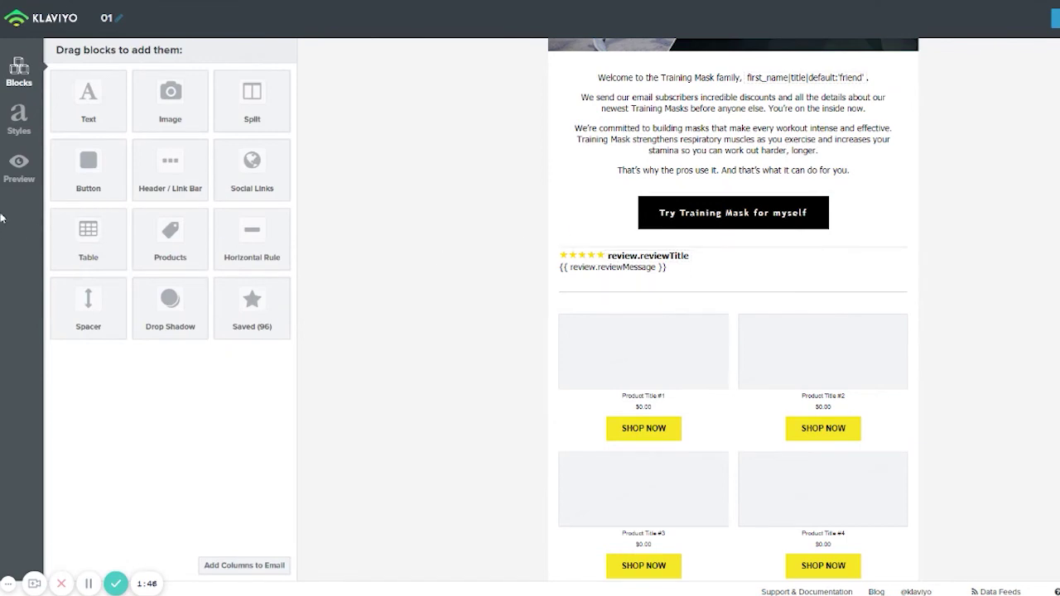
pyautogui.click(25, 271)
pyautogui.doubleClick(138, 472)
pyautogui.write('0')
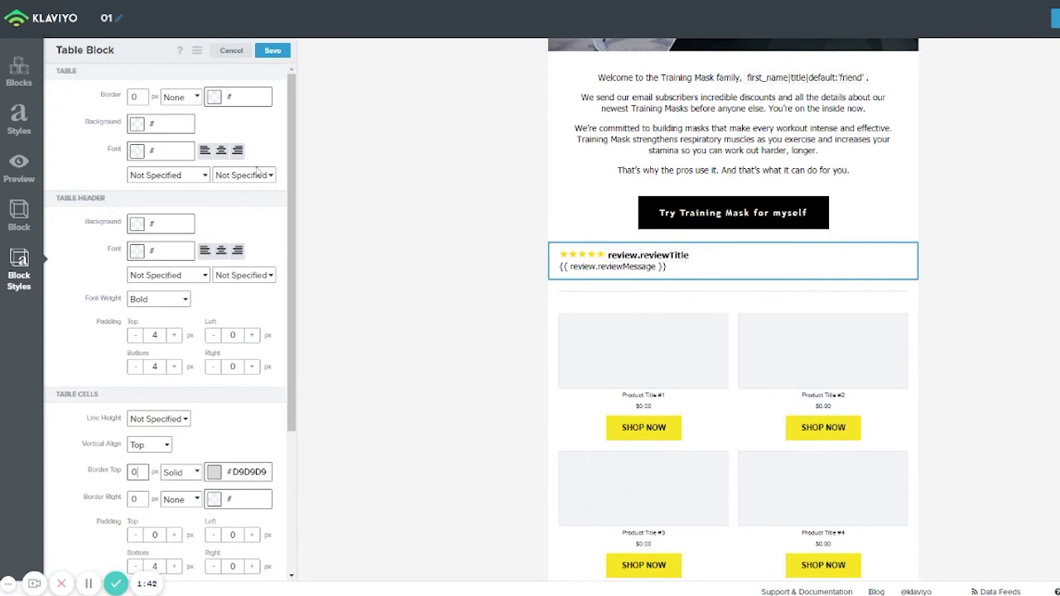
pyautogui.click(272, 50)
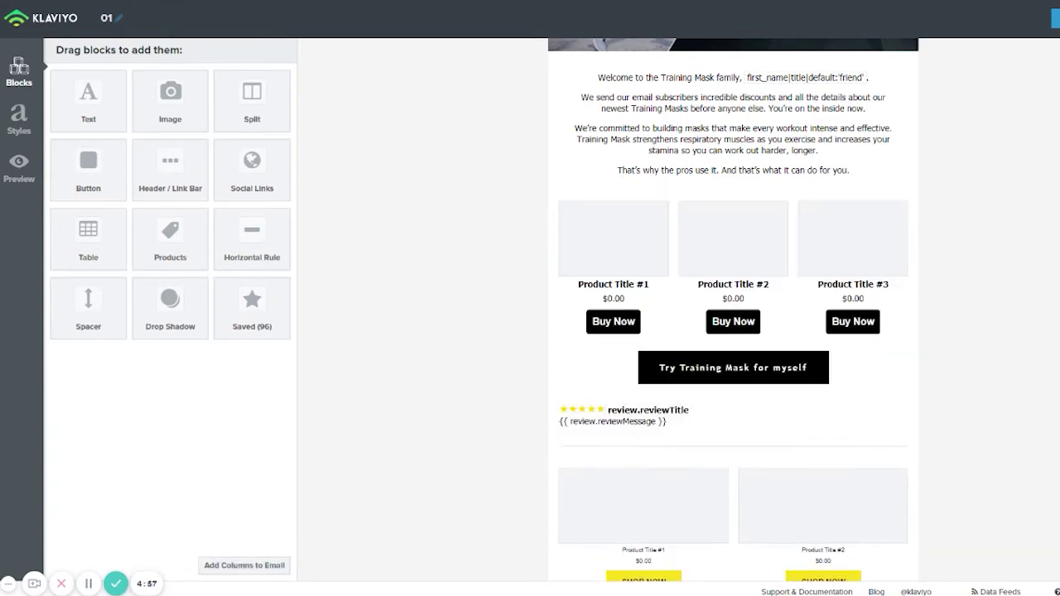
# Preview the email directly in Klaviyo, highlight the reviews below the black button to inspect them, and close the preview
pyautogui.click(19, 172)
pyautogui.click(756, 267)
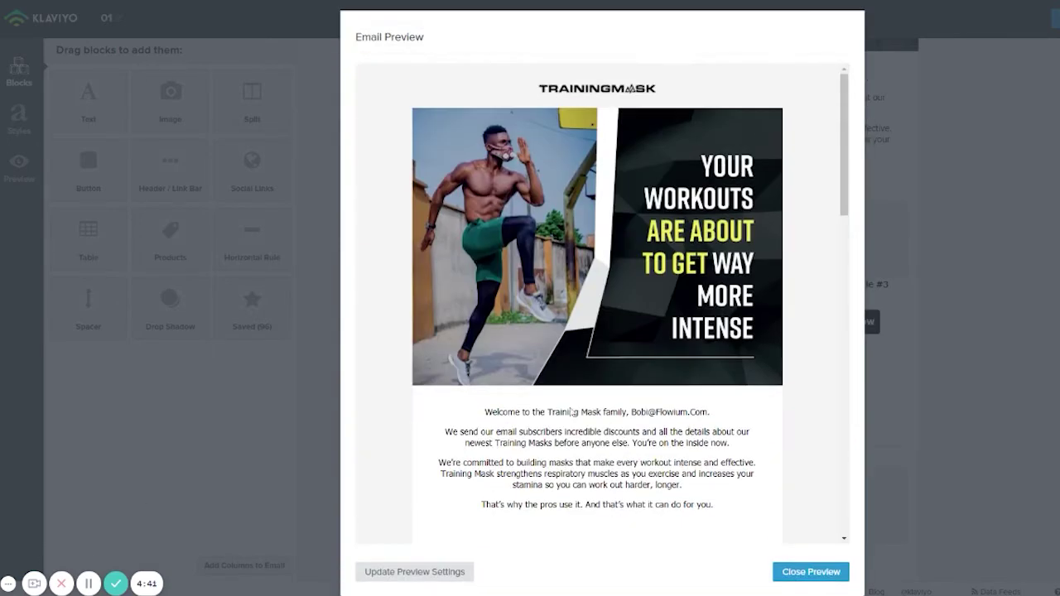
pyautogui.scroll(-5, 597, 332)
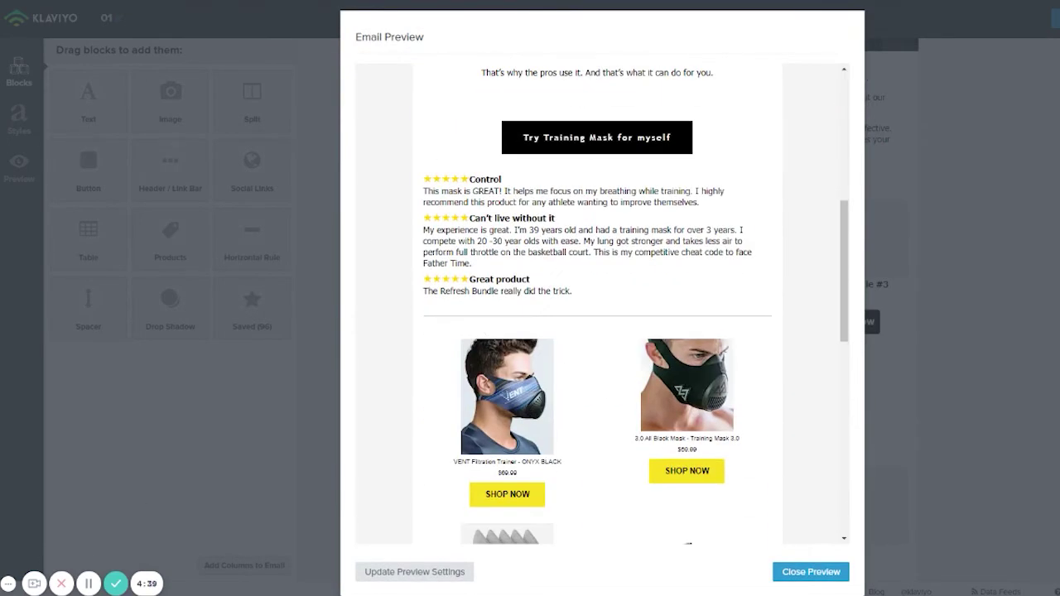
pyautogui.moveTo(479, 178); pyautogui.dragTo(537, 282)
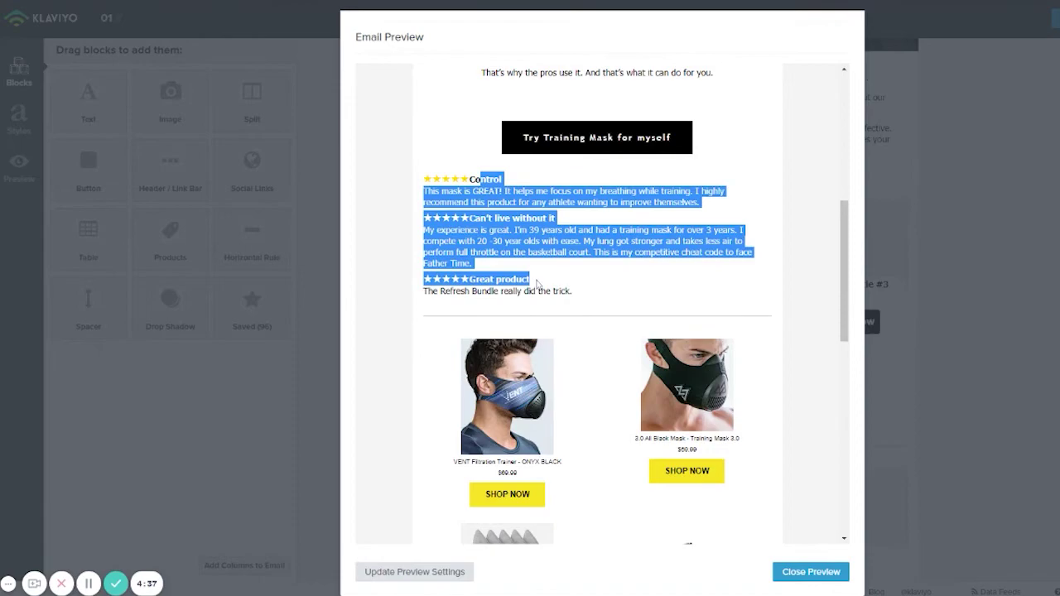
pyautogui.click(770, 570)
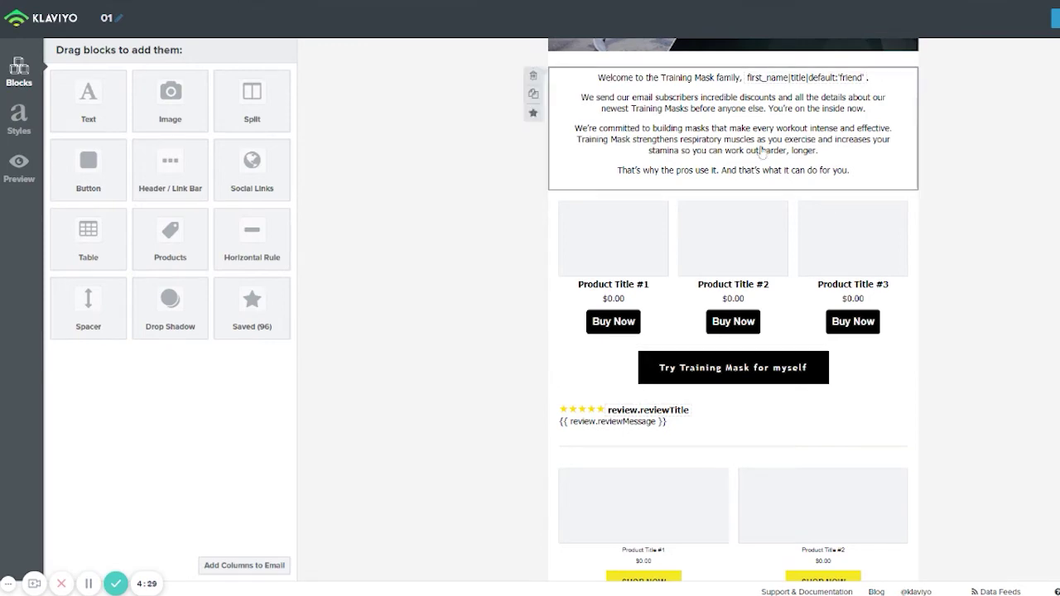
pyautogui.scroll(3, 755, 164)
pyautogui.scroll(-2, 755, 163)
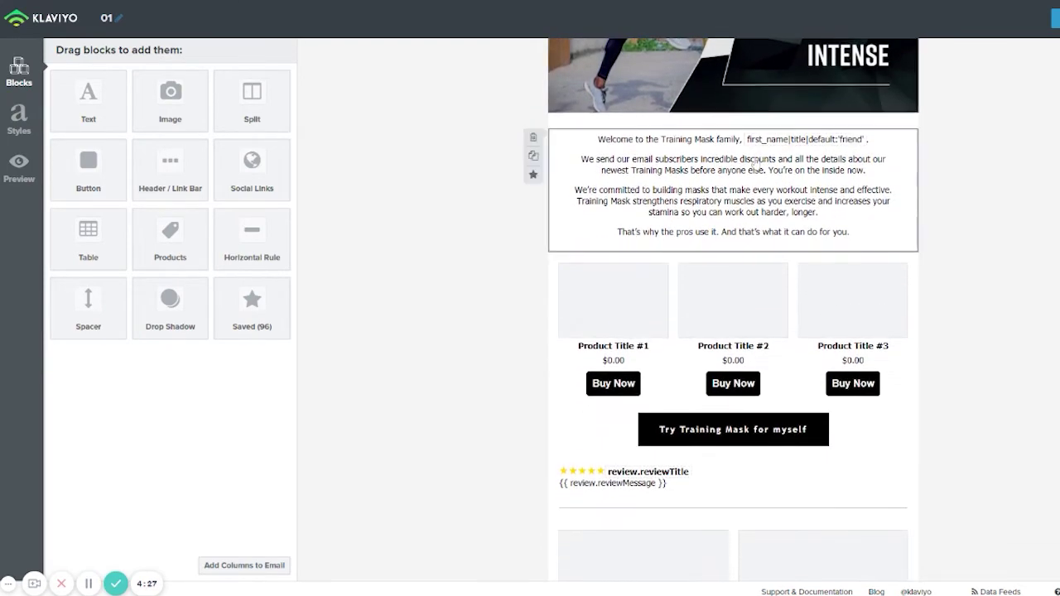
pyautogui.scroll(-2, 659, 387)
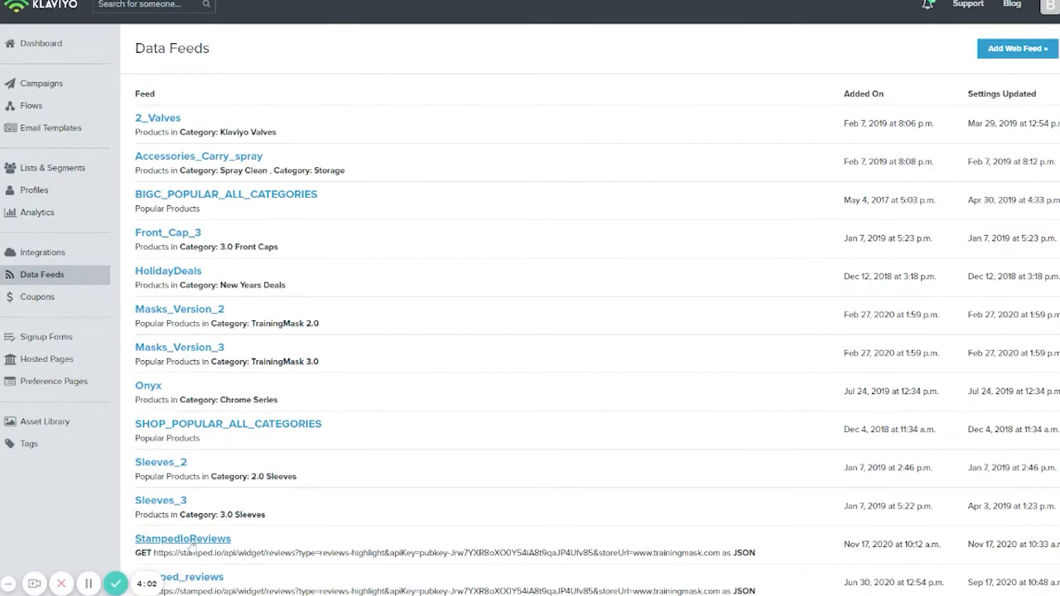
# Open the StampedIoReviews data feed and insert &productIds=456 directly after type=reviews-highlight in its feed URL
pyautogui.click(199, 540)
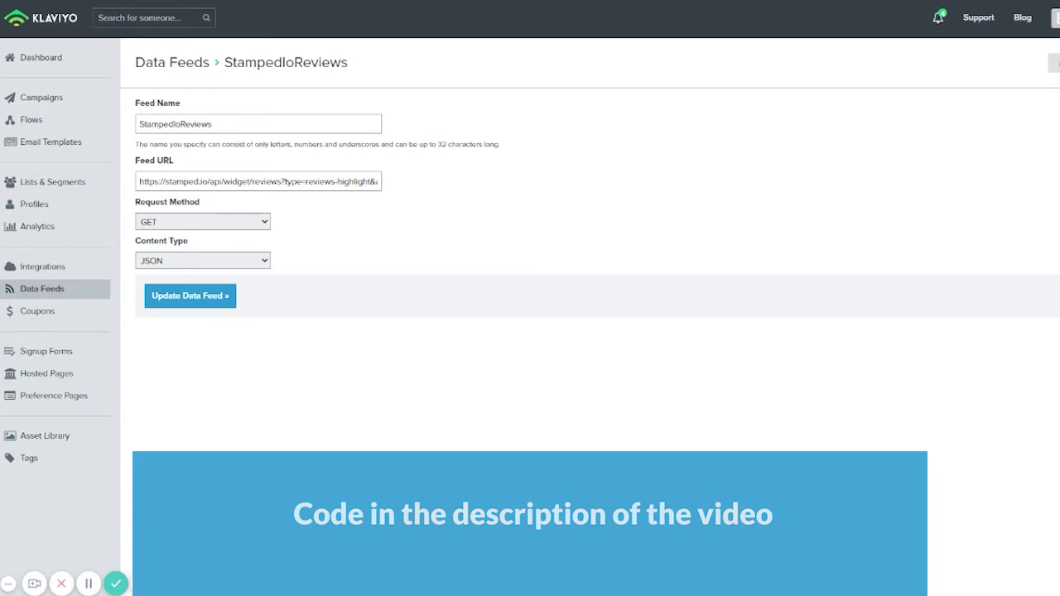
pyautogui.click(330, 181)
pyautogui.press('Right')
pyautogui.press('Right')
pyautogui.press('Right')
pyautogui.press('Right')
pyautogui.press('Right')
pyautogui.press('Right')
pyautogui.press('Right')
pyautogui.press('Right')
pyautogui.press('Right')
pyautogui.press('Right')
pyautogui.press('Right')
pyautogui.press('Right')
pyautogui.press('Right')
pyautogui.press('Right')
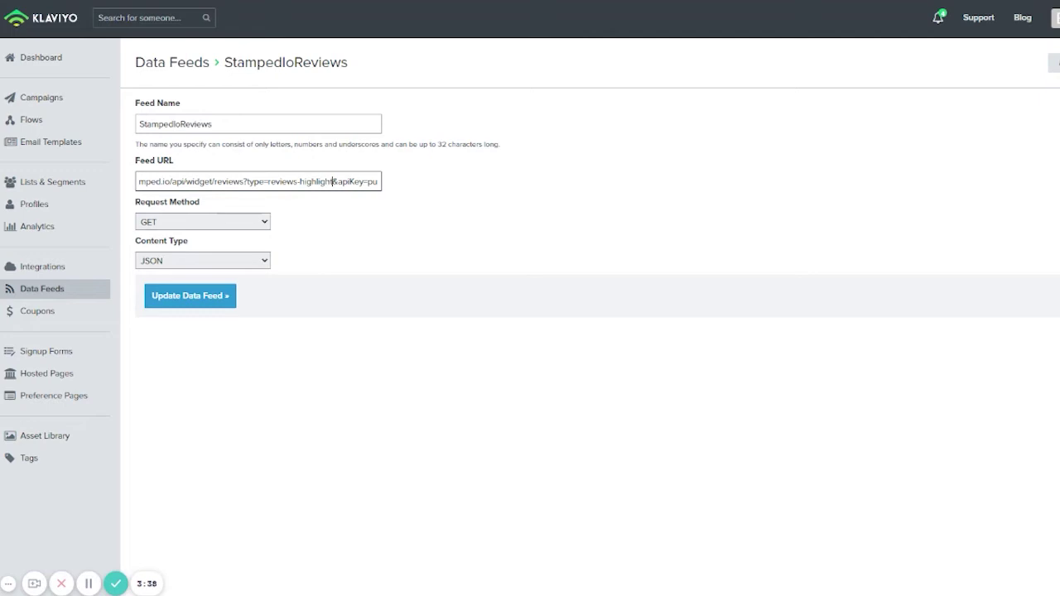
pyautogui.hotkey('ctrl', 'v')
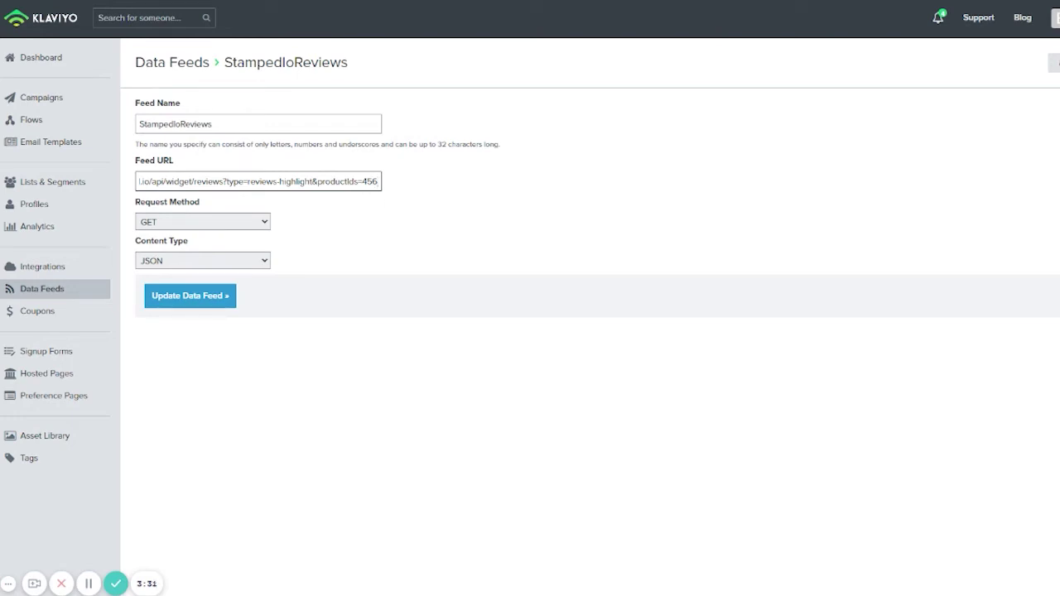
pyautogui.moveTo(377, 182); pyautogui.dragTo(189, 182)
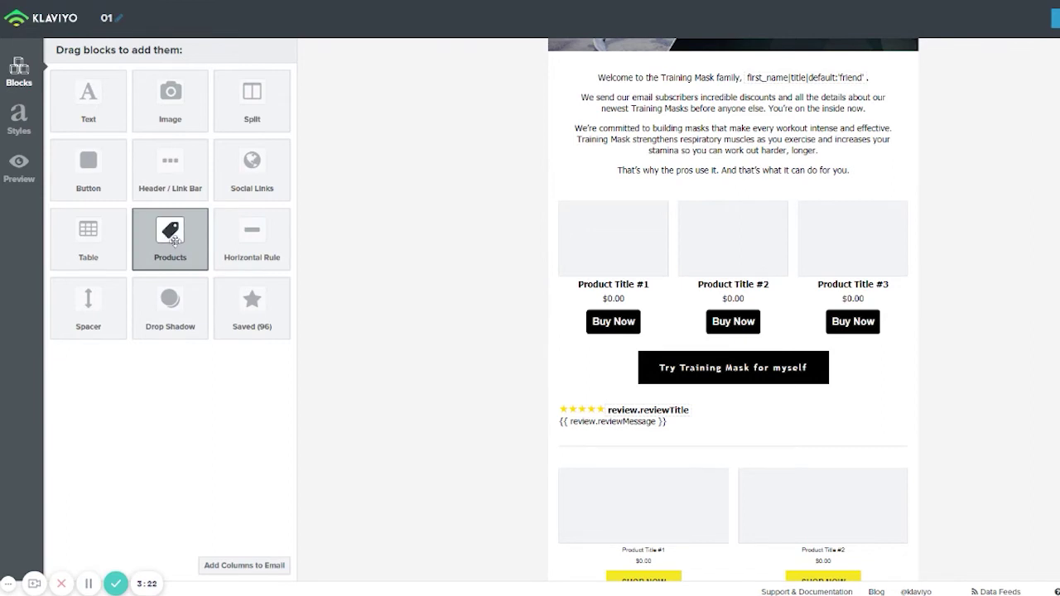
# In the email template, open the three-product block above the black button and switch its content source to the catalog
pyautogui.click(645, 257)
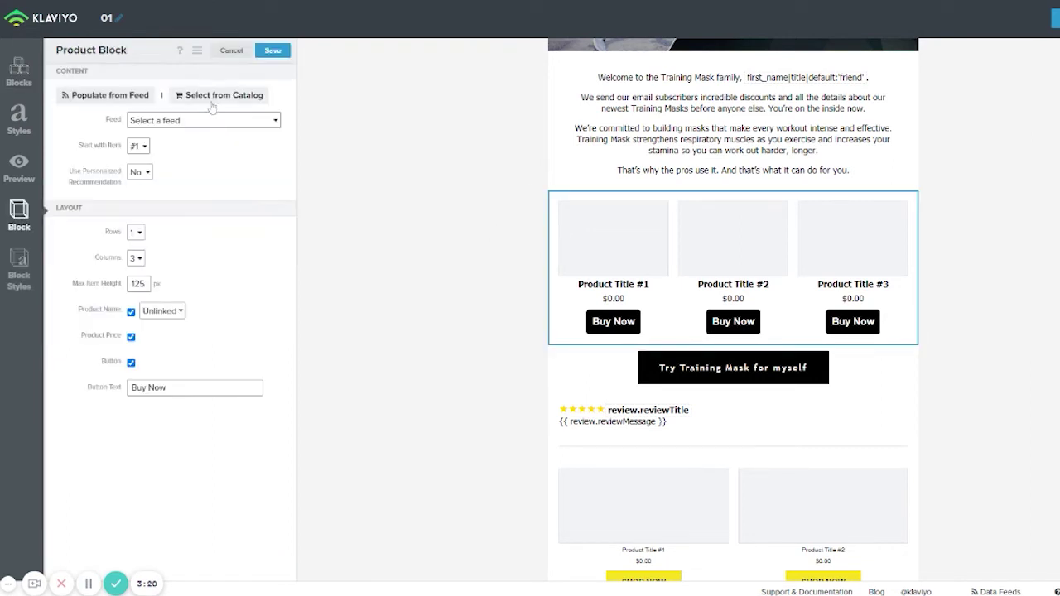
pyautogui.click(212, 96)
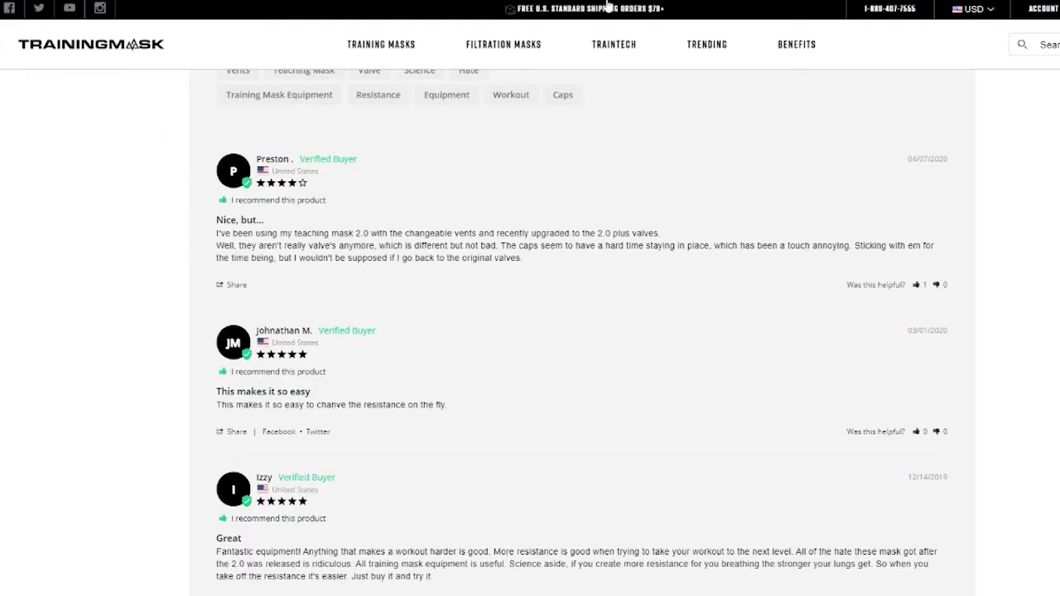
# On the Training Mask store, open the 3.0 Carbon Fiber Design Front Cap from the 3.0 custom caps and check its reviews
pyautogui.scroll(10, 628, 301)
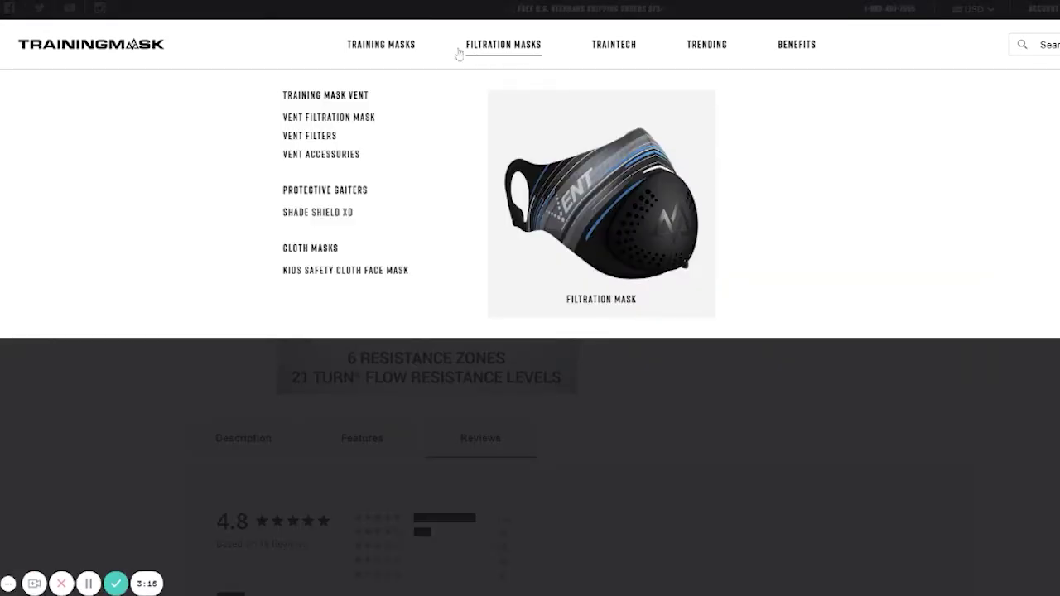
pyautogui.moveTo(418, 58)
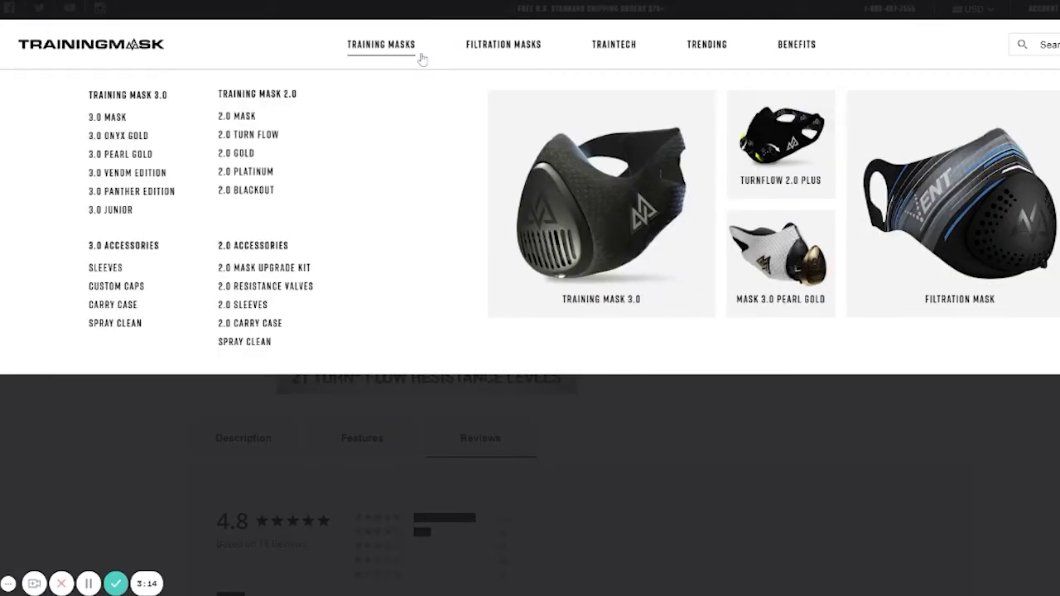
pyautogui.click(138, 293)
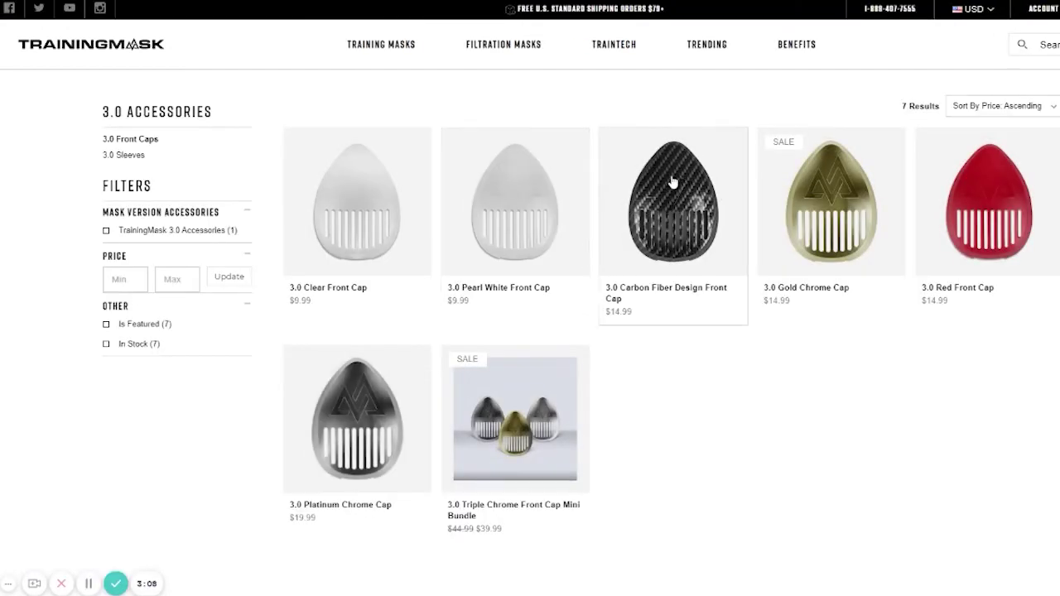
pyautogui.click(672, 182)
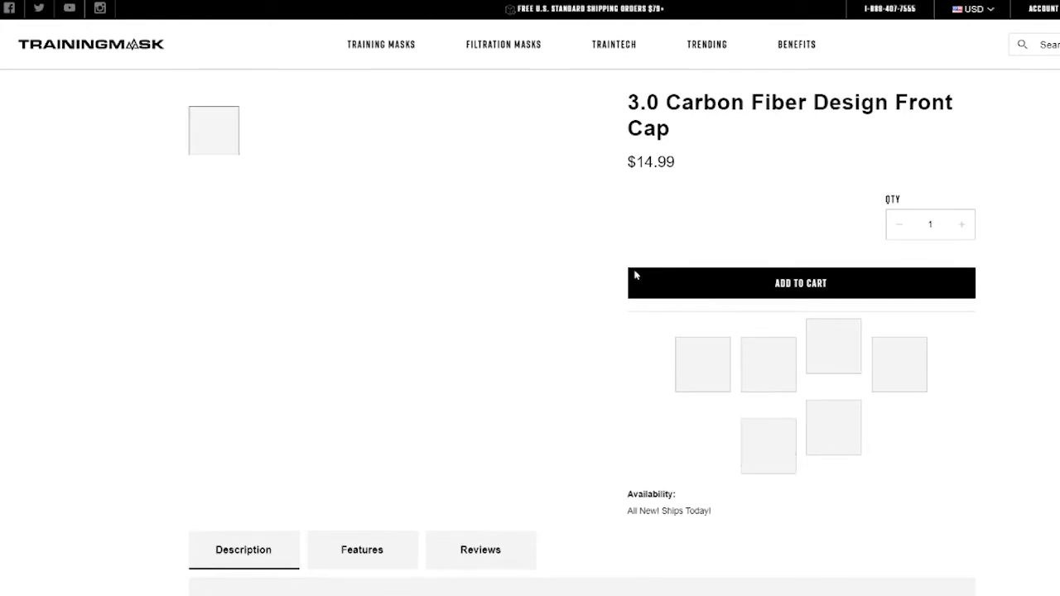
pyautogui.scroll(-4, 580, 240)
pyautogui.click(502, 219)
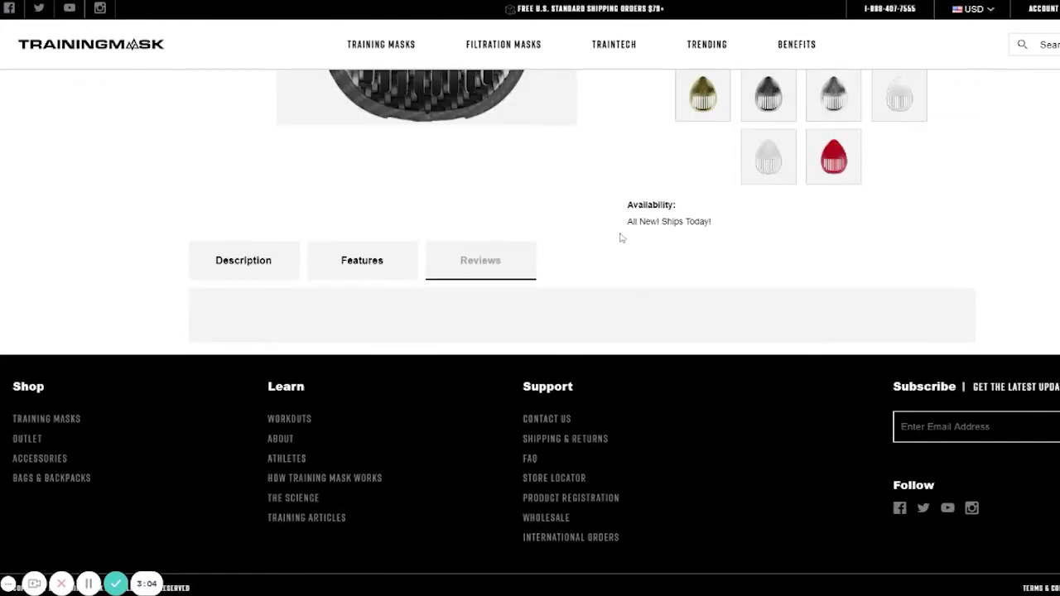
# Open the Training Mask 2.0 Gold product page and look through its customer reviews
pyautogui.scroll(4, 564, 213)
pyautogui.moveTo(487, 75)
pyautogui.moveTo(390, 48)
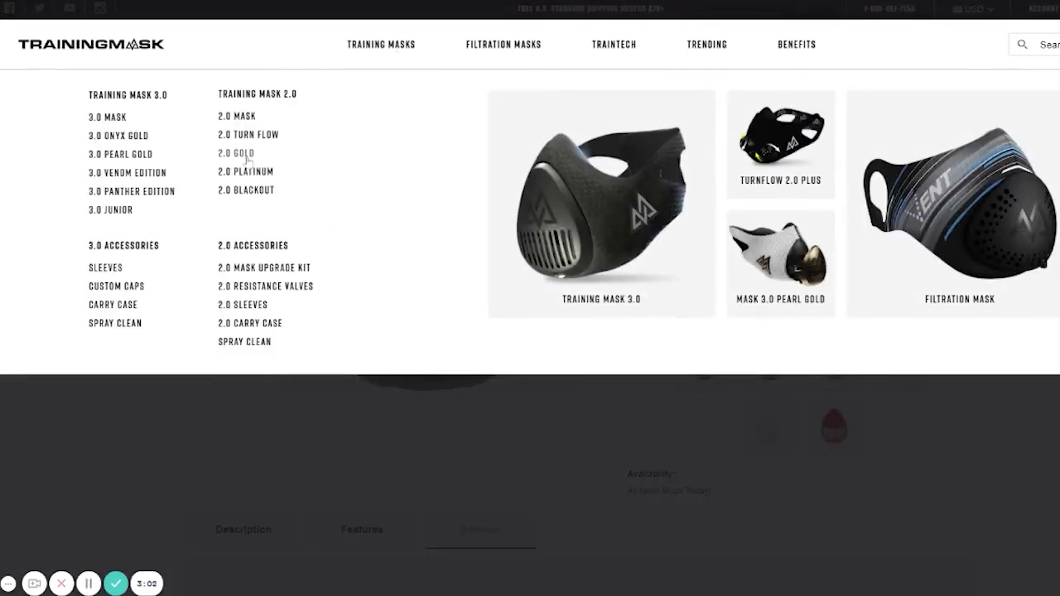
pyautogui.click(243, 160)
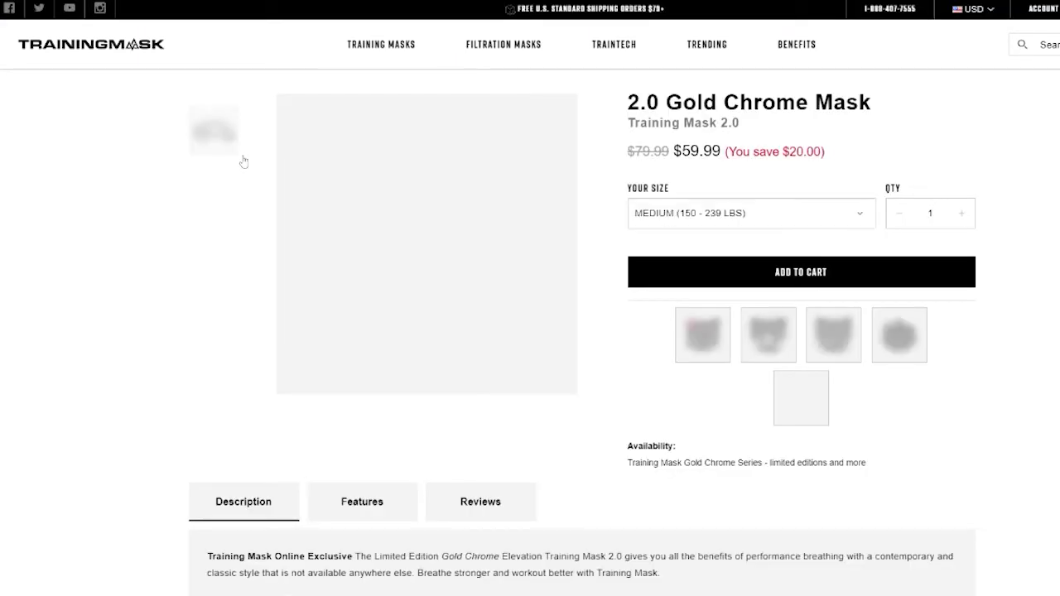
pyautogui.scroll(-2, 521, 168)
pyautogui.scroll(-3, 556, 201)
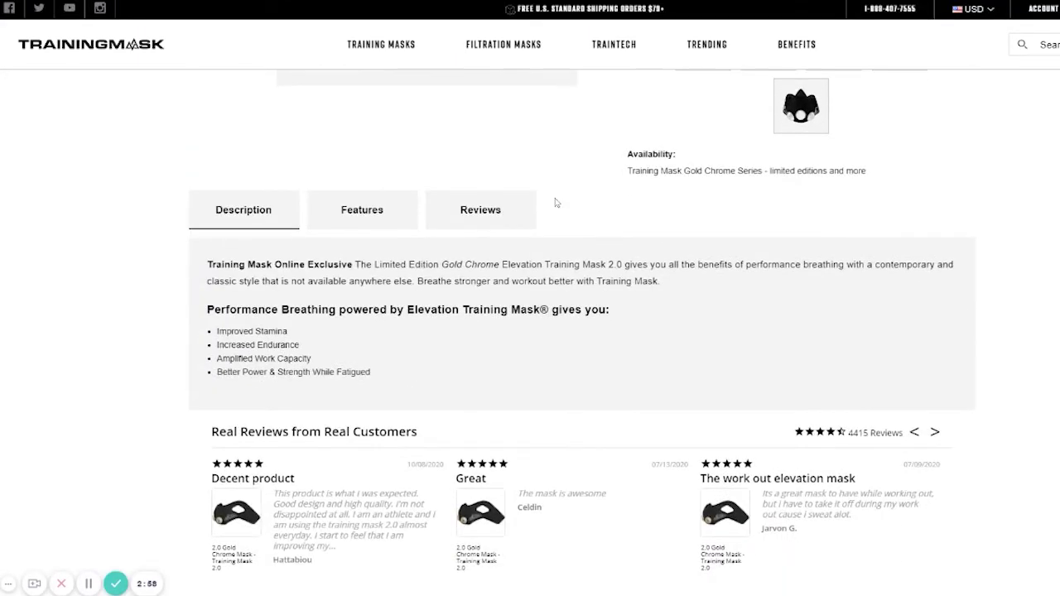
pyautogui.click(485, 208)
pyautogui.scroll(-3, 883, 218)
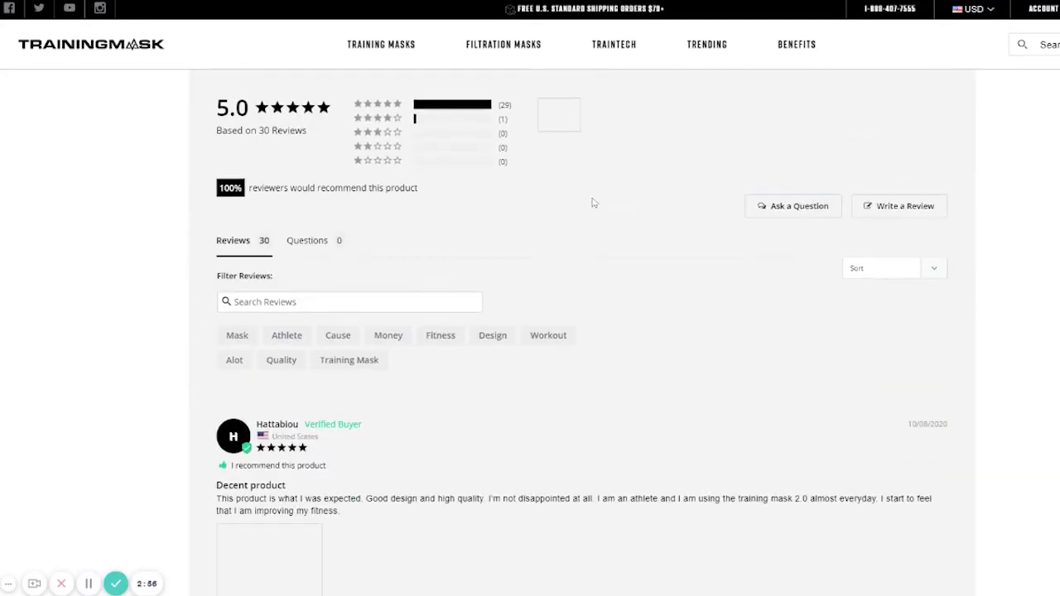
pyautogui.scroll(2, 663, 255)
pyautogui.scroll(-3, 663, 256)
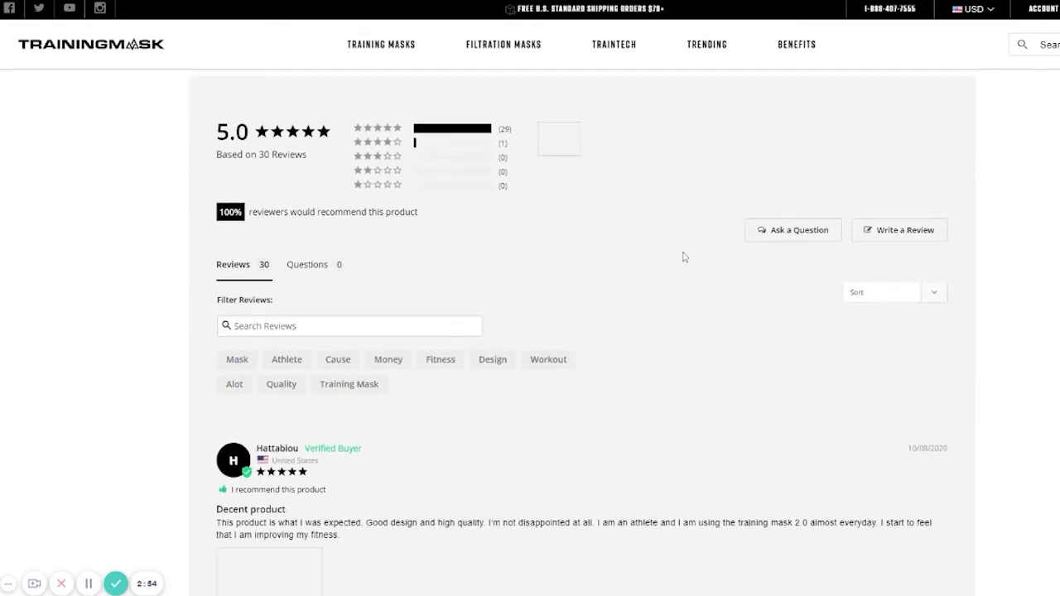
pyautogui.scroll(2, 685, 254)
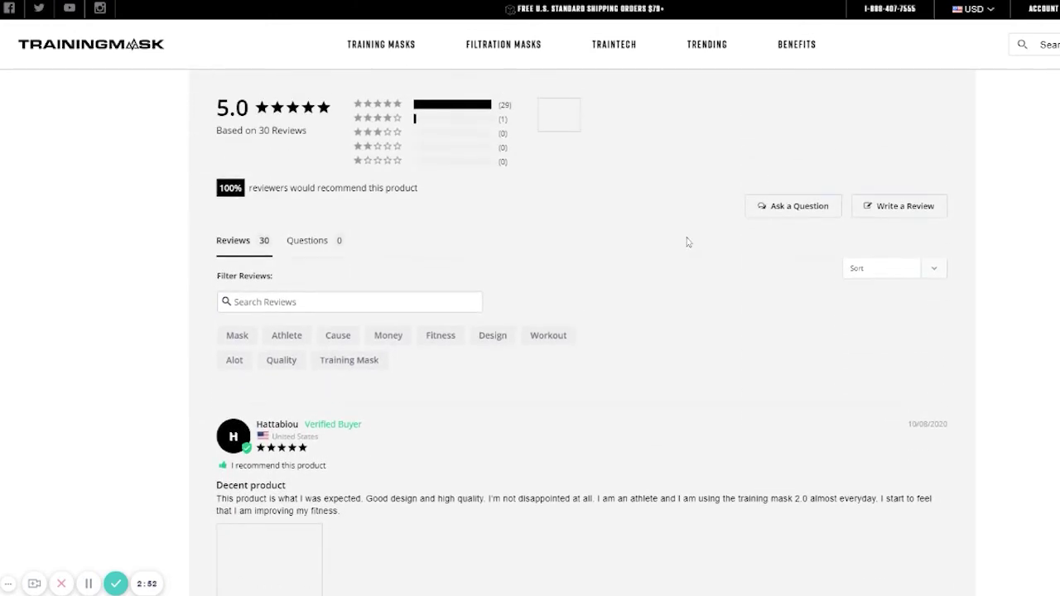
pyautogui.scroll(-2, 687, 242)
# Copy the product name 2.0 Gold Chrome Mask from the store page and search for it in Klaviyo's catalog product browser
pyautogui.scroll(5, 657, 227)
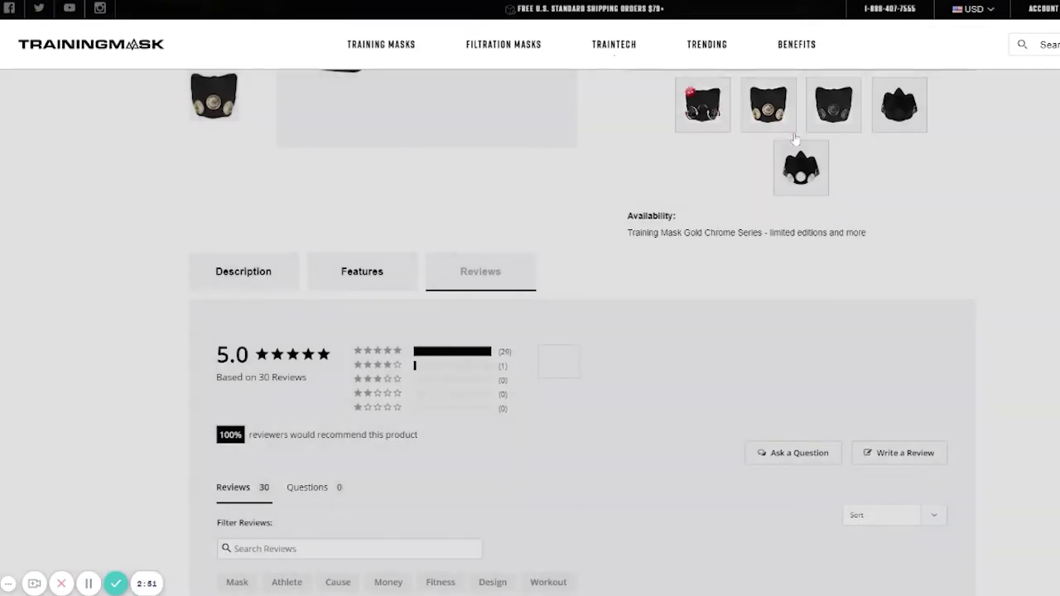
pyautogui.scroll(1, 657, 227)
pyautogui.scroll(2, 756, 192)
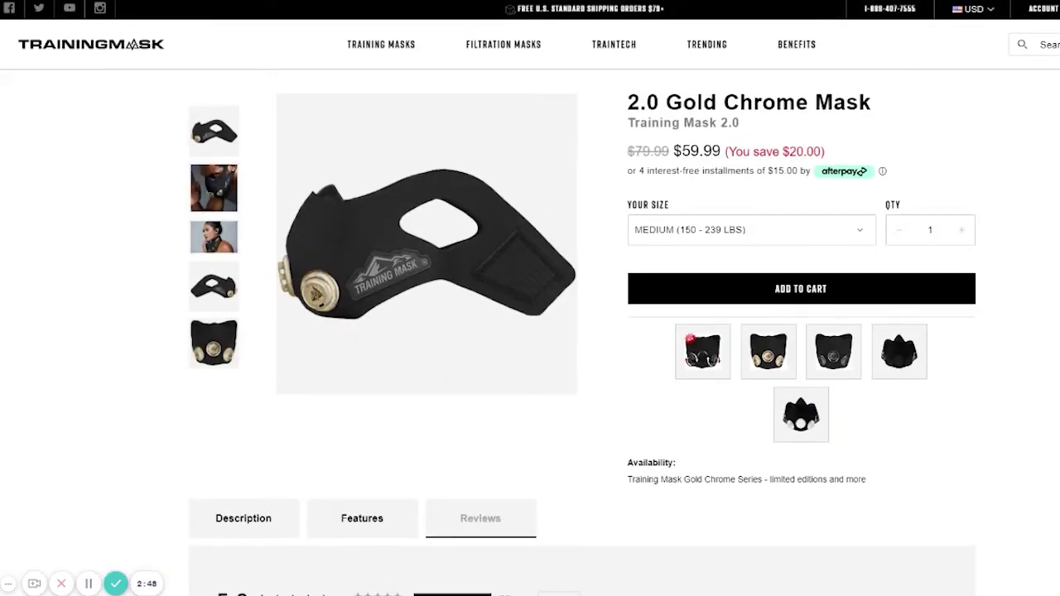
pyautogui.moveTo(627, 102); pyautogui.dragTo(875, 107)
pyautogui.hotkey('ctrl', 'c')
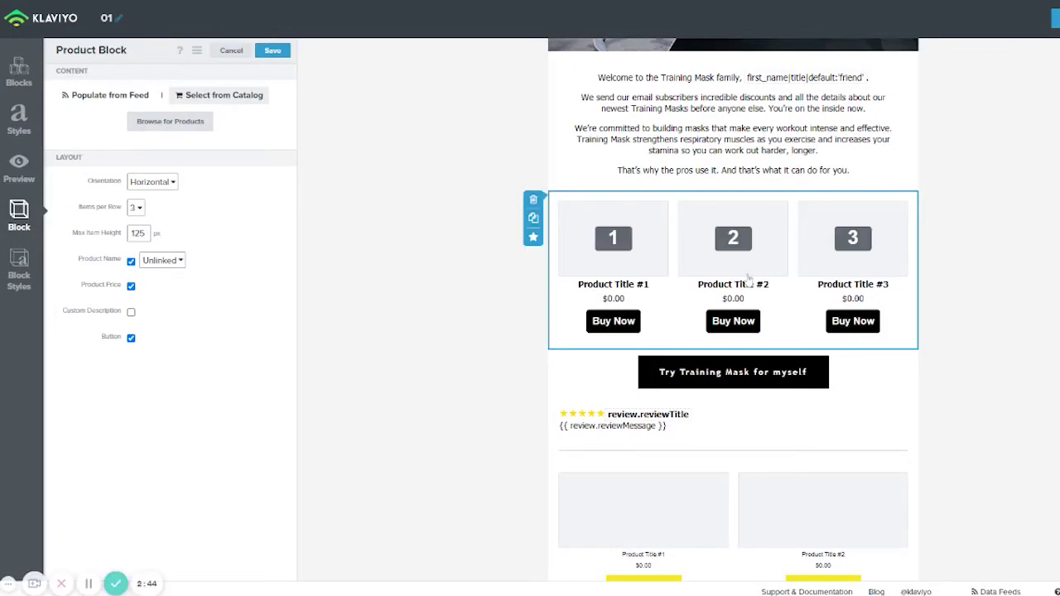
pyautogui.click(170, 122)
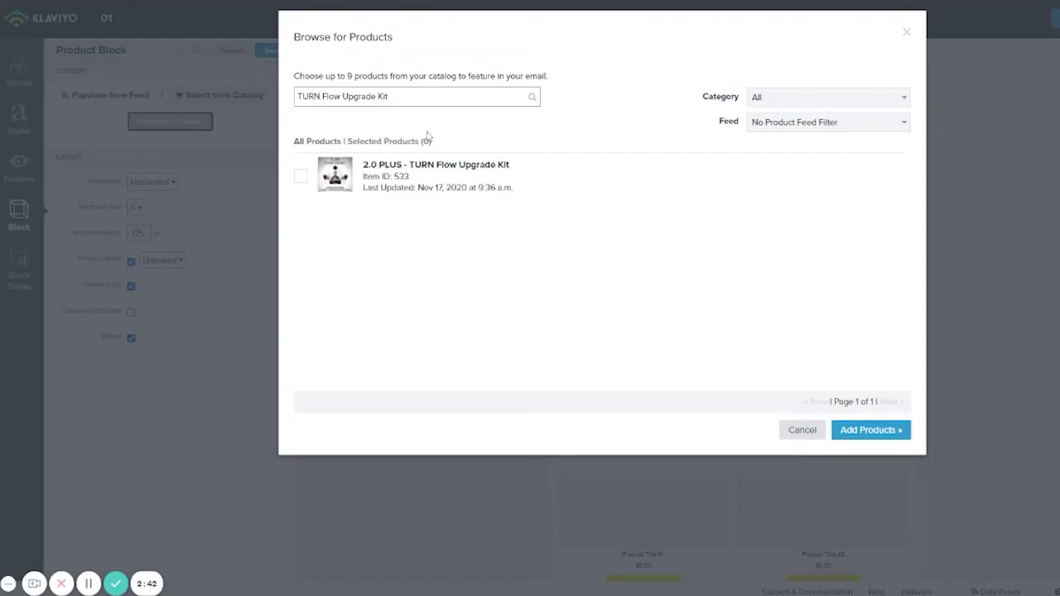
pyautogui.hotkey('ctrl', 'a')
pyautogui.hotkey('ctrl', 'v')
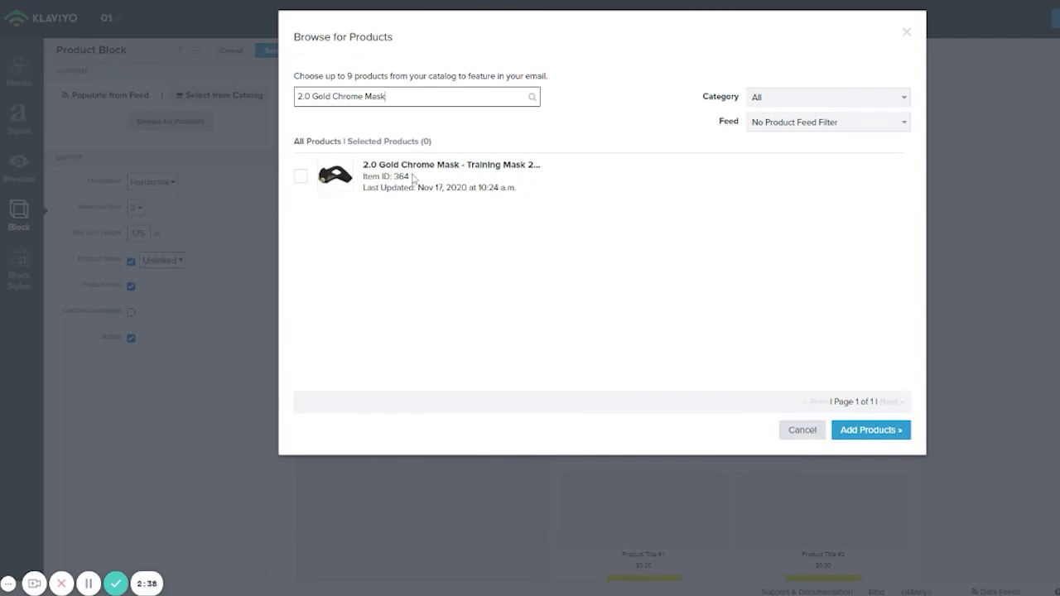
# Copy the 2.0 Gold Chrome Mask's item ID and replace the productIds value in the StampedIoReviews feed URL with 364
pyautogui.moveTo(396, 177); pyautogui.dragTo(407, 178)
pyautogui.hotkey('ctrl', 'c')
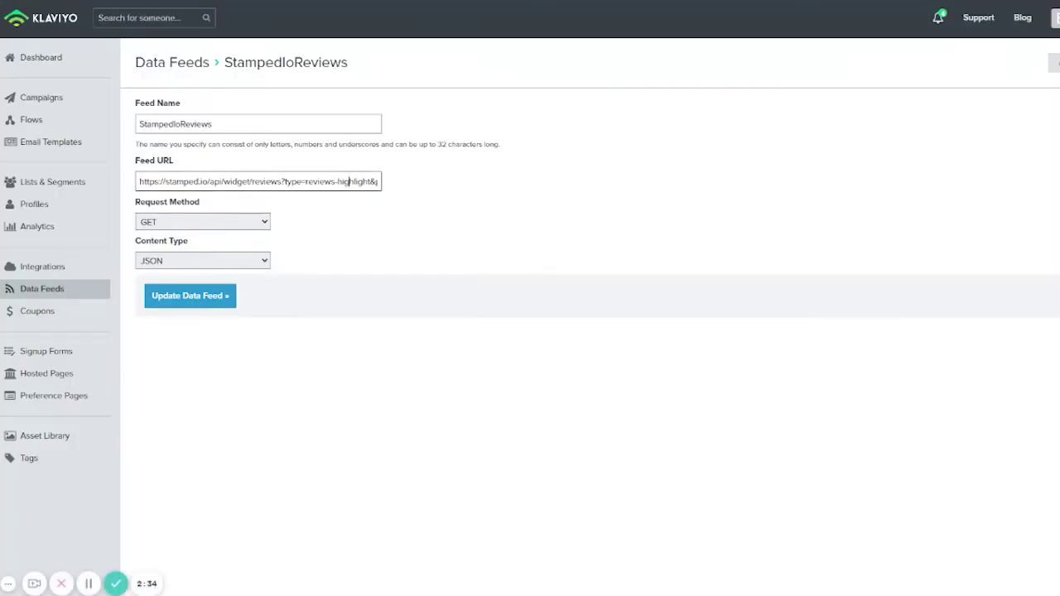
pyautogui.moveTo(351, 181); pyautogui.dragTo(400, 182)
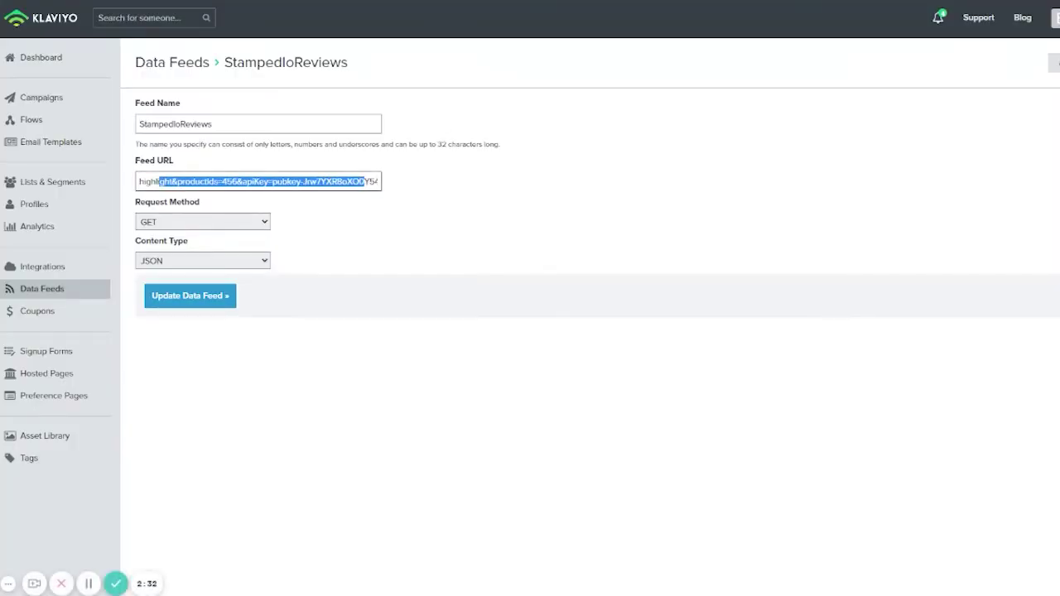
pyautogui.click(238, 182)
pyautogui.doubleClick(227, 182)
pyautogui.hotkey('ctrl', 'v')
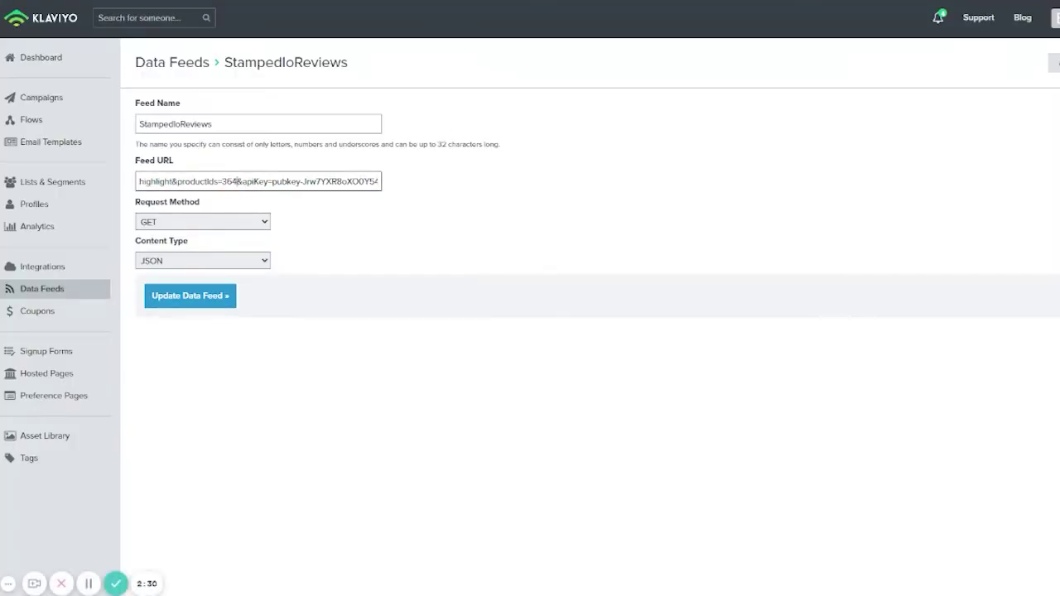
# Add a second &productIds=364 parameter directly after the first one in the feed URL and select its ID
pyautogui.moveTo(237, 181); pyautogui.dragTo(171, 181)
pyautogui.hotkey('ctrl', 'c')
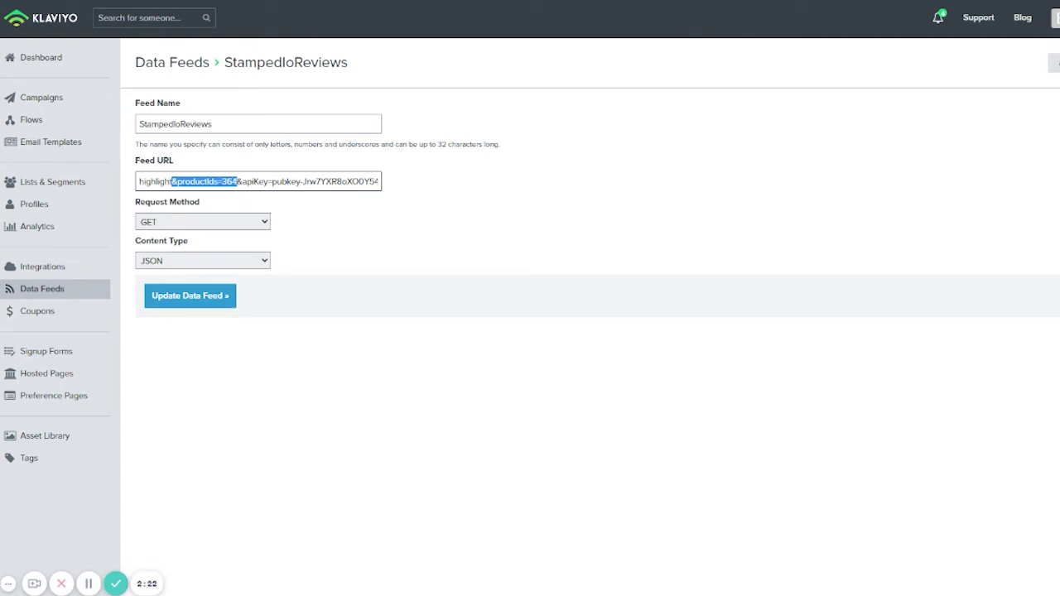
pyautogui.press('Right')
pyautogui.hotkey('ctrl', 'v')
pyautogui.hotkey('shift', 'Left')
pyautogui.hotkey('shift', 'Left')
pyautogui.hotkey('shift', 'Left')
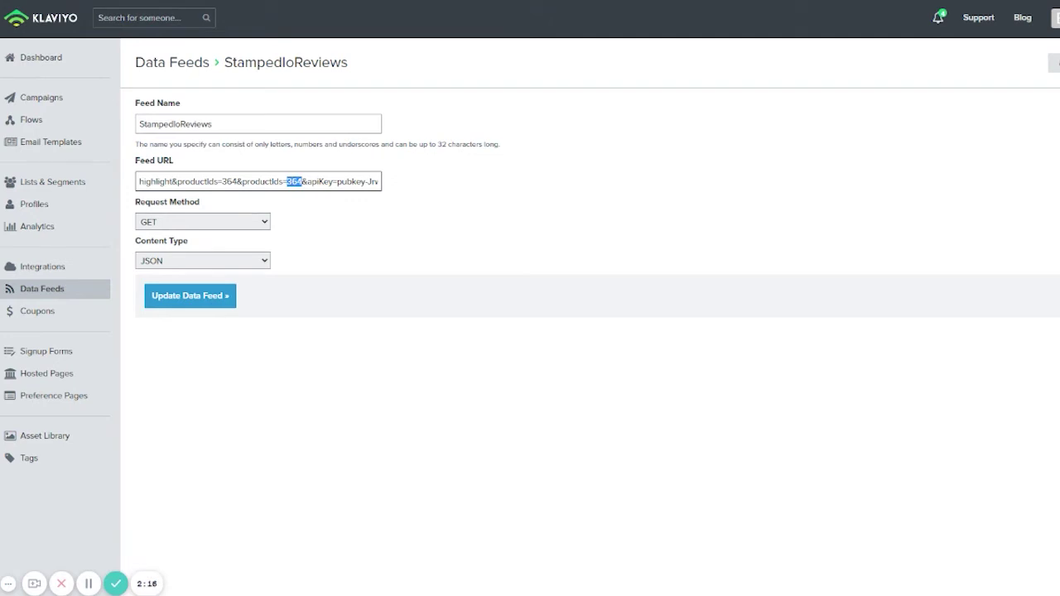
# Delete the duplicate &productIds=364 parameter from the feed URL and update the data feed
pyautogui.hotkey('ctrl', 'Left')
pyautogui.hotkey('shift', 'Right')
pyautogui.hotkey('shift', 'Right')
pyautogui.hotkey('shift', 'Right')
pyautogui.hotkey('shift', 'Right')
pyautogui.hotkey('shift', 'Right')
pyautogui.hotkey('shift', 'Right')
pyautogui.hotkey('shift', 'Right')
pyautogui.hotkey('shift', 'Right')
pyautogui.hotkey('shift', 'Right')
pyautogui.hotkey('shift', 'Right')
pyautogui.hotkey('shift', 'Right')
pyautogui.hotkey('shift', 'Right')
pyautogui.hotkey('shift', 'Right')
pyautogui.hotkey('shift', 'Right')
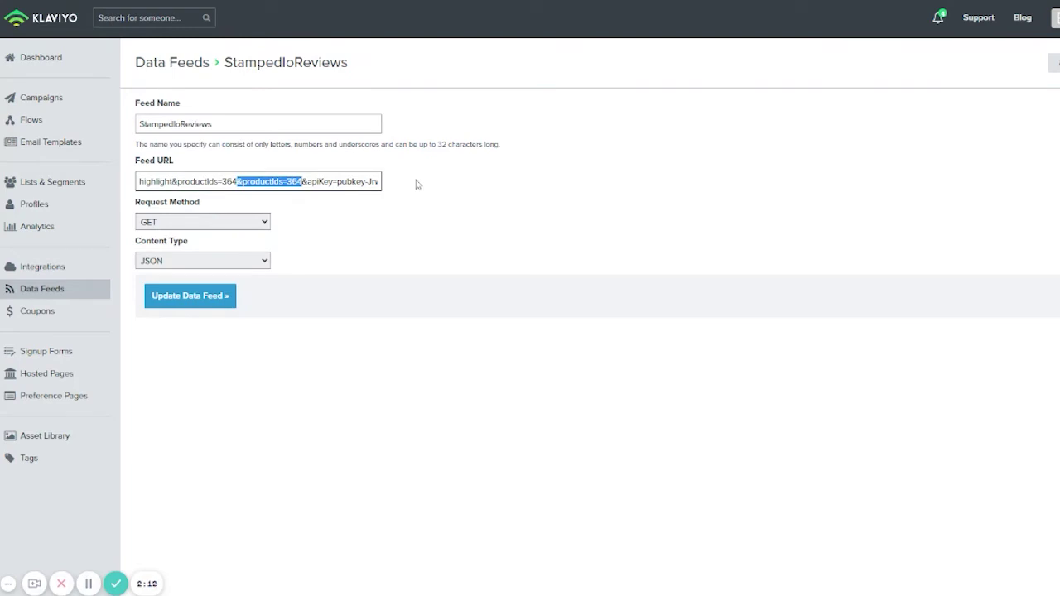
pyautogui.press('BackSpace')
pyautogui.click(203, 297)
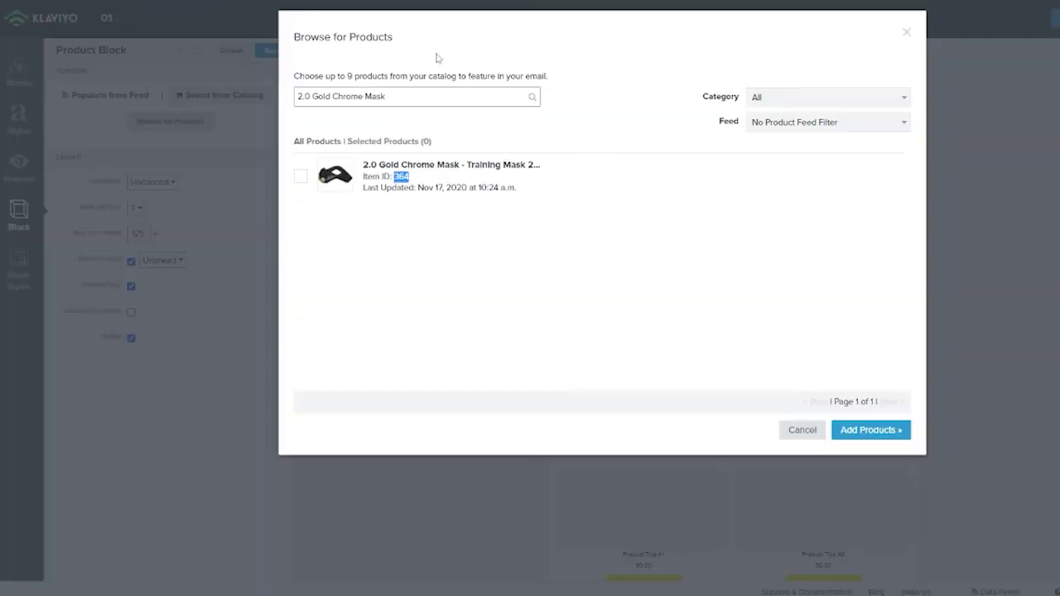
# Return to the email template, close the product browser and product block, and preview the email directly in Klaviyo
pyautogui.click(907, 33)
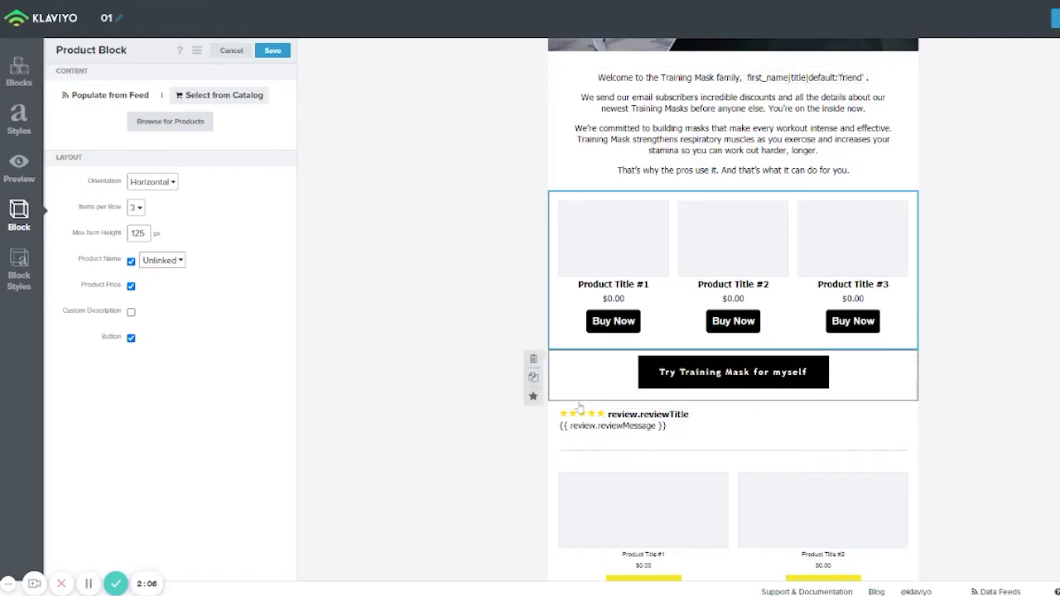
pyautogui.click(381, 148)
pyautogui.click(19, 166)
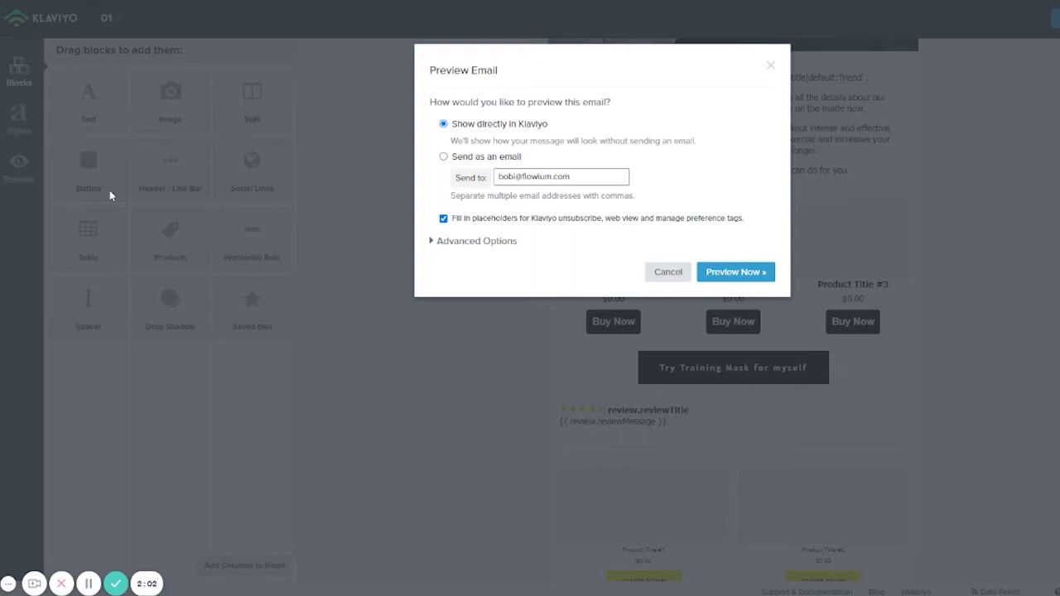
pyautogui.click(739, 271)
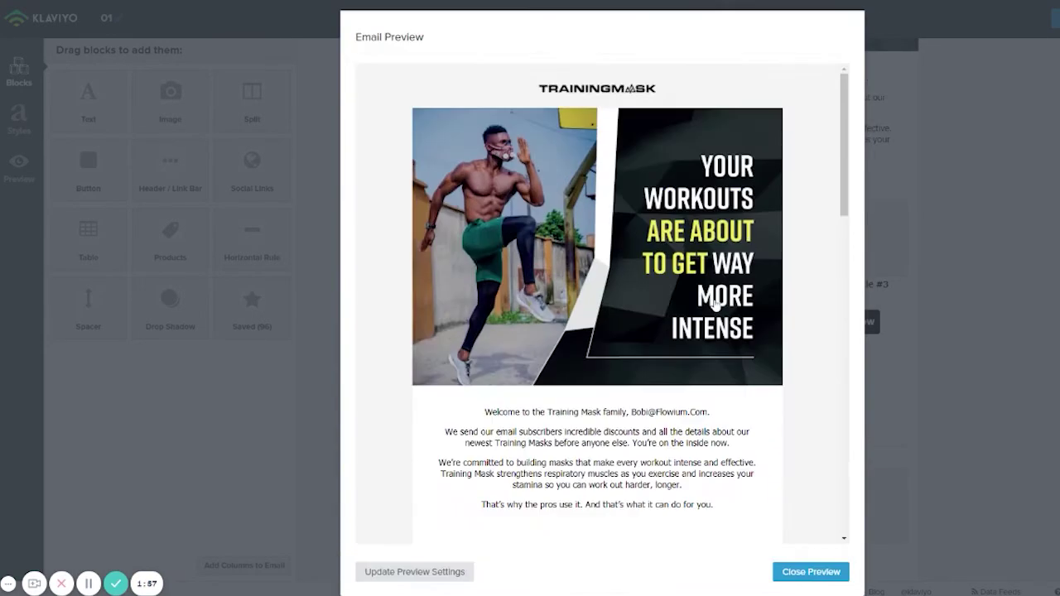
# Compare the reviews below the black button in the email preview with the 2.0 Gold Chrome Mask's reviews on the store page
pyautogui.scroll(-5, 675, 291)
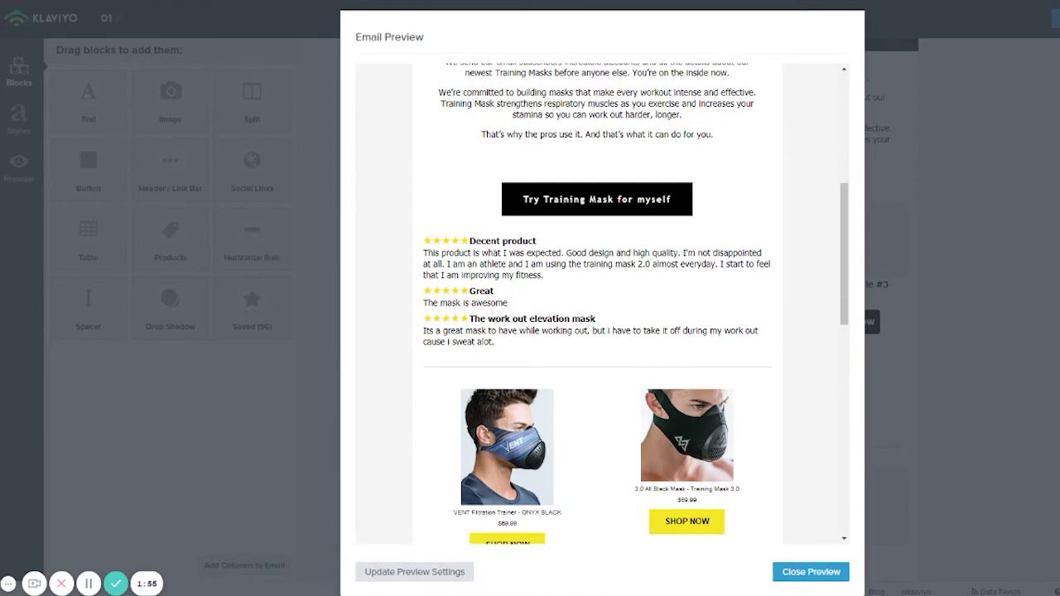
pyautogui.moveTo(470, 241); pyautogui.dragTo(545, 247)
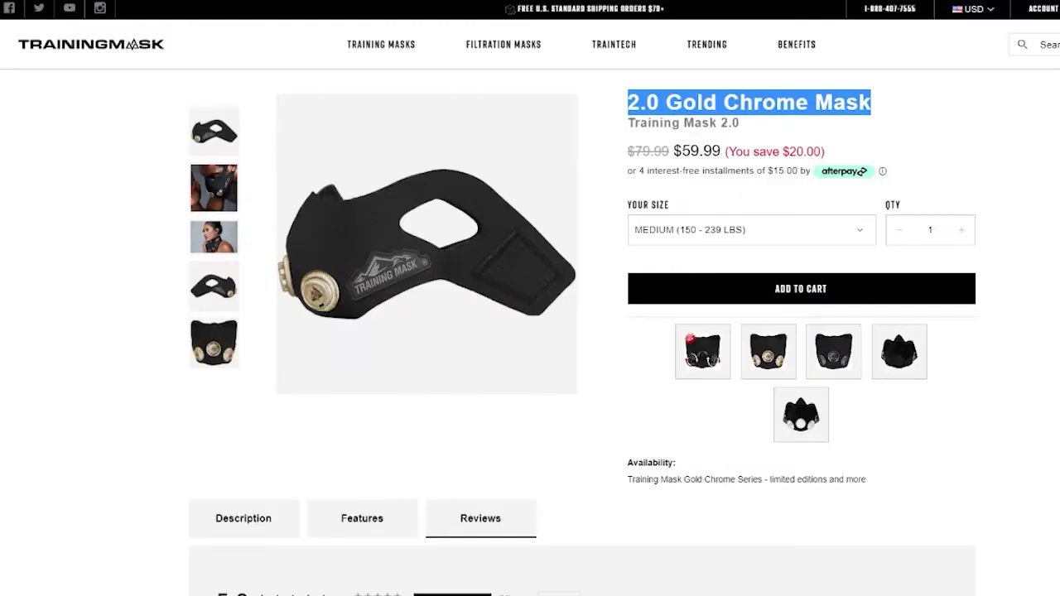
pyautogui.scroll(-7, 676, 383)
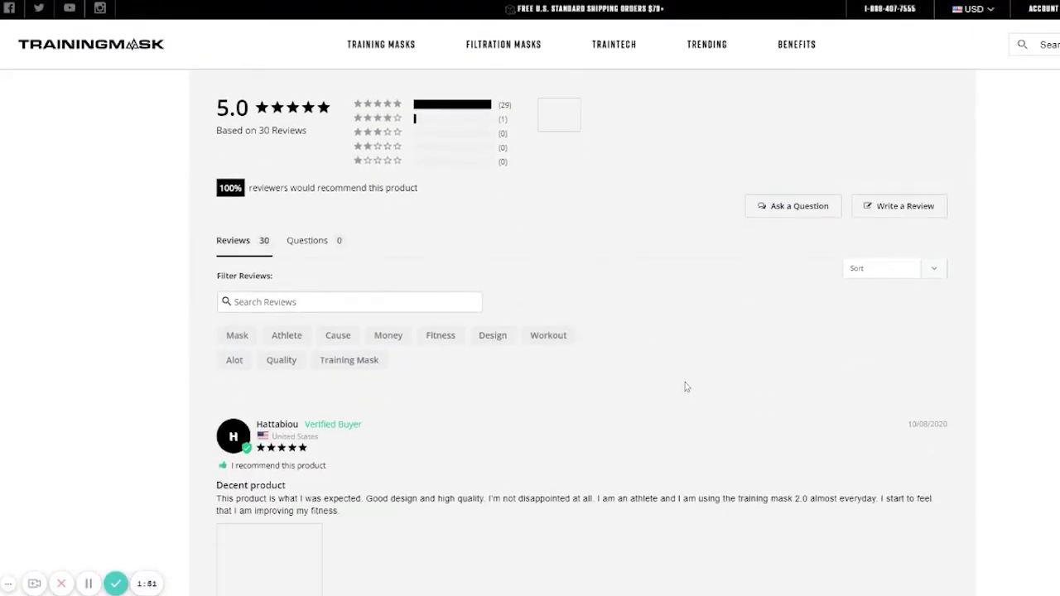
# Check the titles of the 2.0 Gold Chrome Mask's first three store reviews against the reviews in the email preview
pyautogui.moveTo(259, 424); pyautogui.dragTo(360, 421)
pyautogui.scroll(-3, 398, 414)
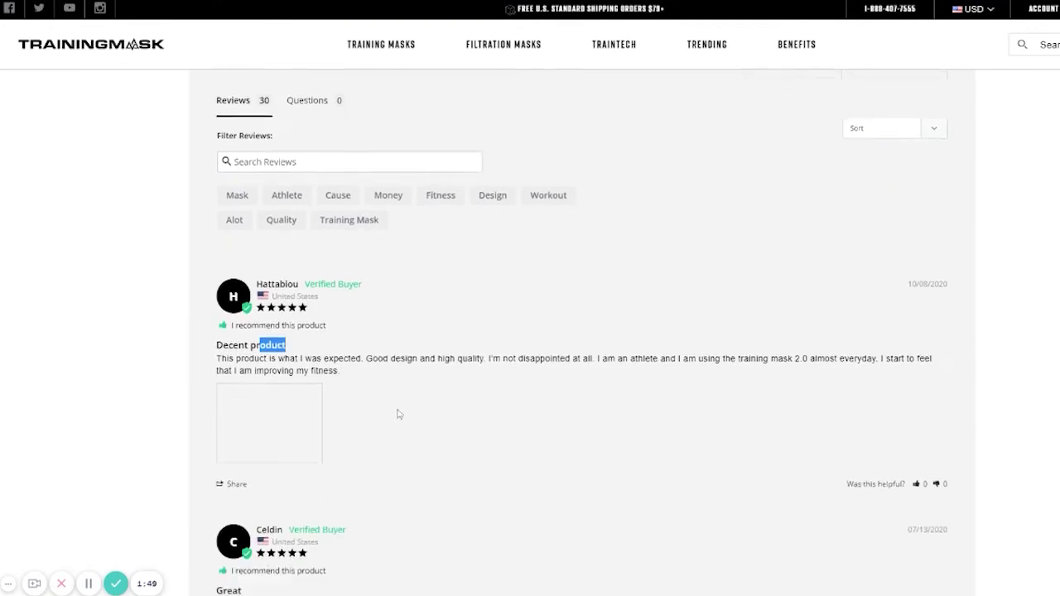
pyautogui.moveTo(222, 361); pyautogui.dragTo(277, 364)
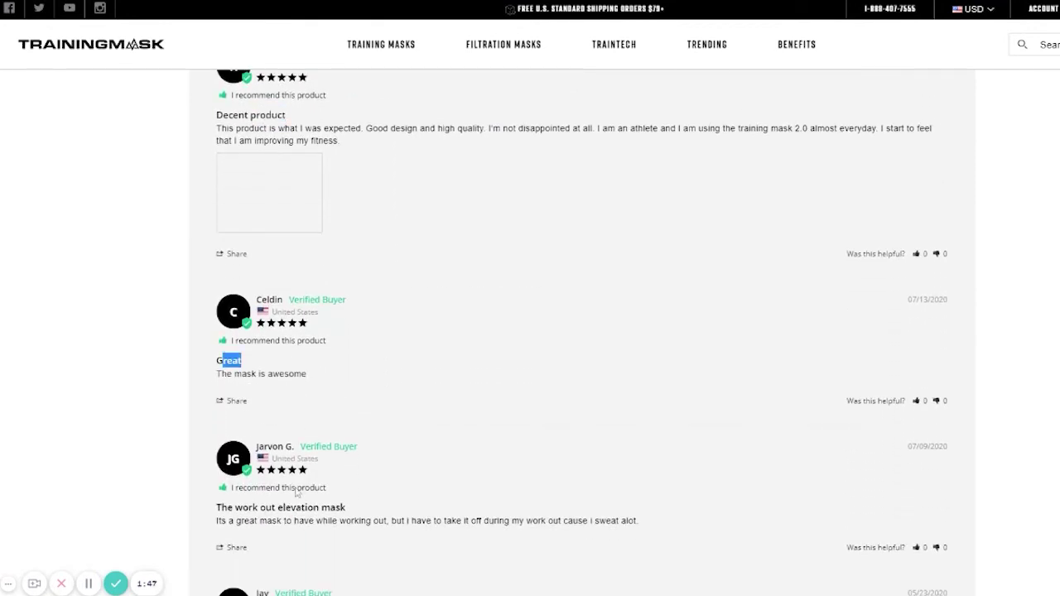
pyautogui.moveTo(241, 508); pyautogui.dragTo(336, 508)
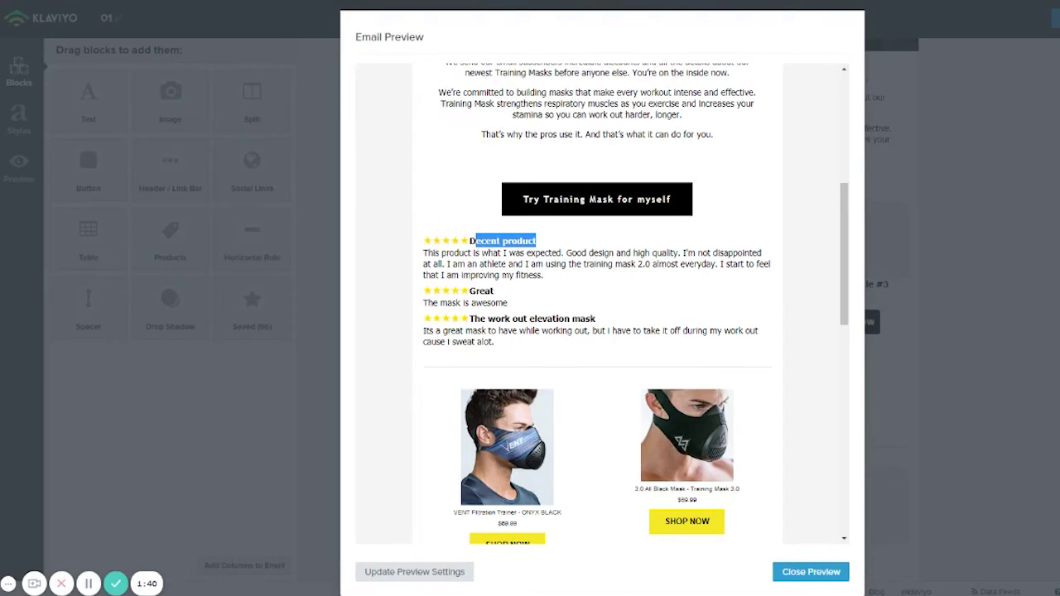
pyautogui.moveTo(474, 291); pyautogui.dragTo(600, 321)
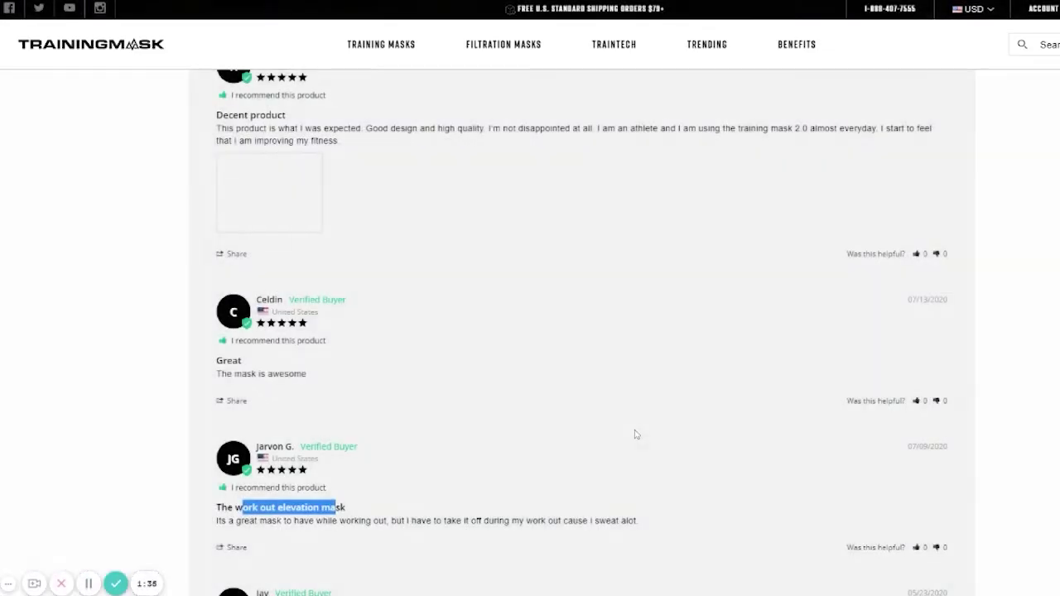
pyautogui.scroll(3, 634, 434)
pyautogui.scroll(1, 556, 335)
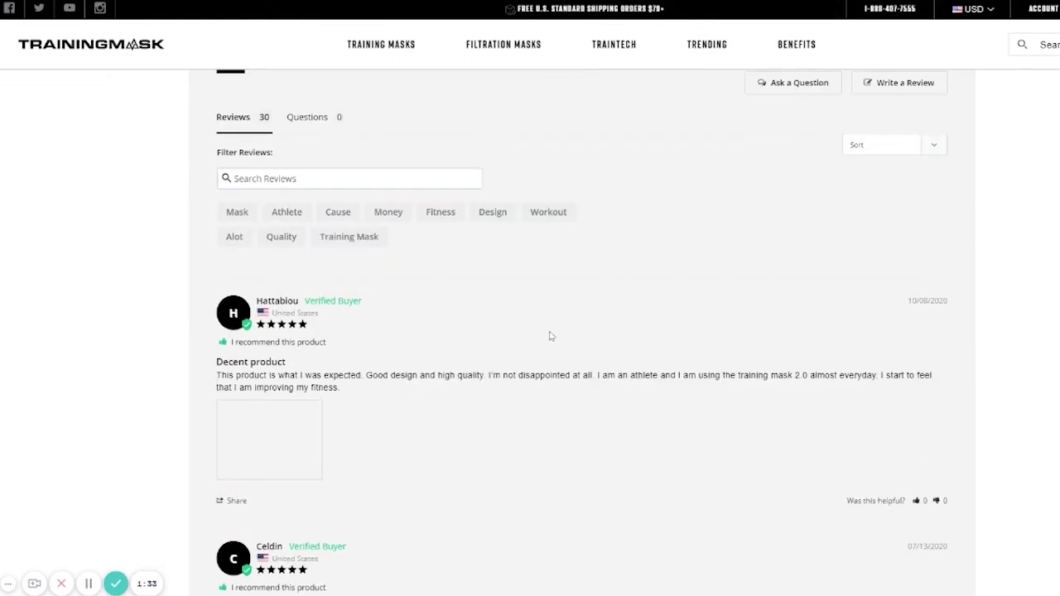
pyautogui.scroll(8, 537, 315)
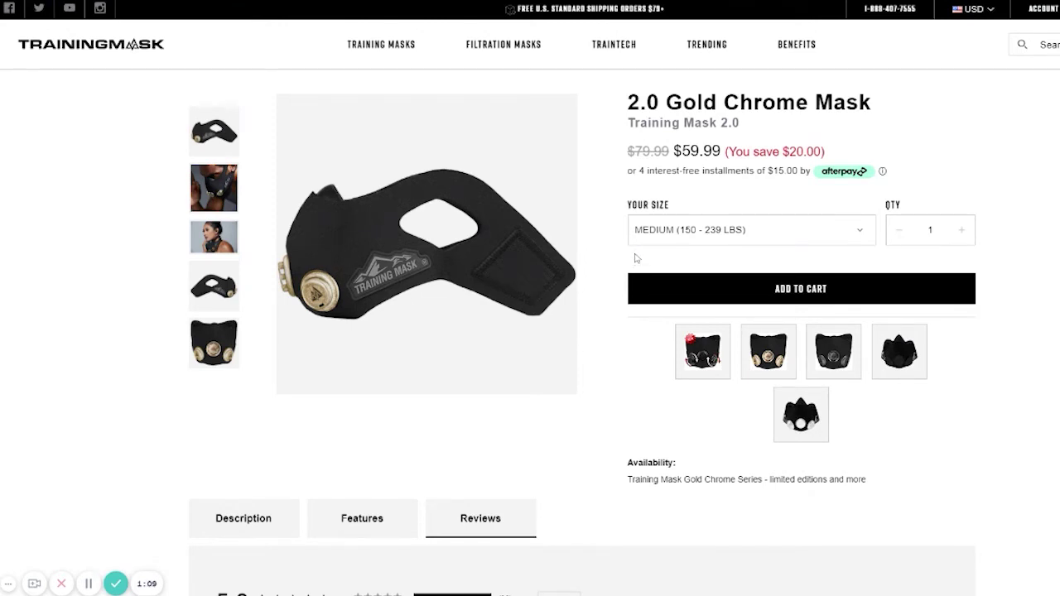
pyautogui.click(111, 584)
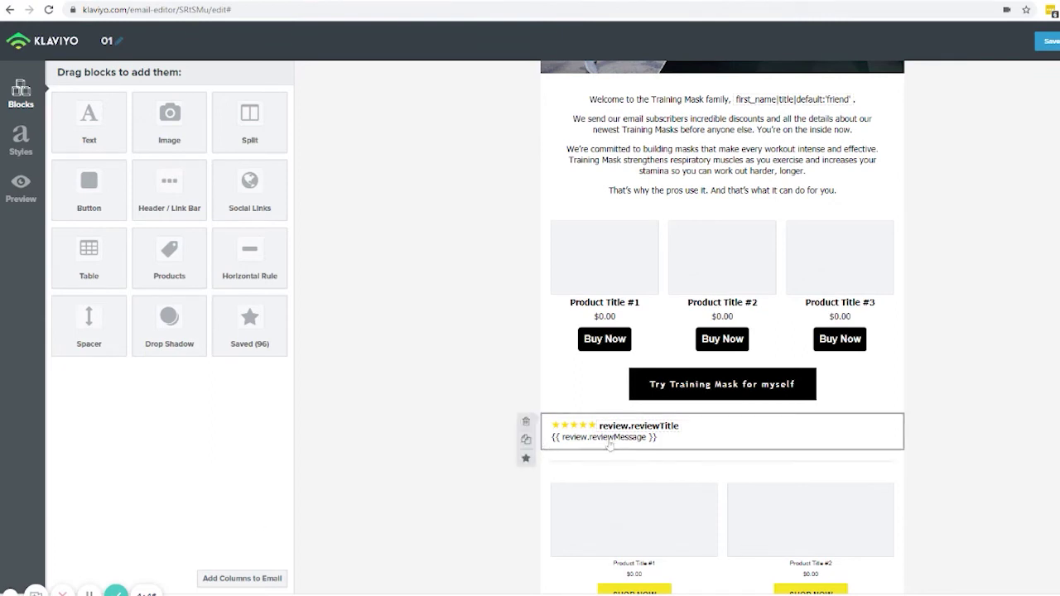
# In the StampedIoReviews data feed's URL, replace the parameter name productIds with reviewIds
pyautogui.hotkey('ctrl', 'Tab')
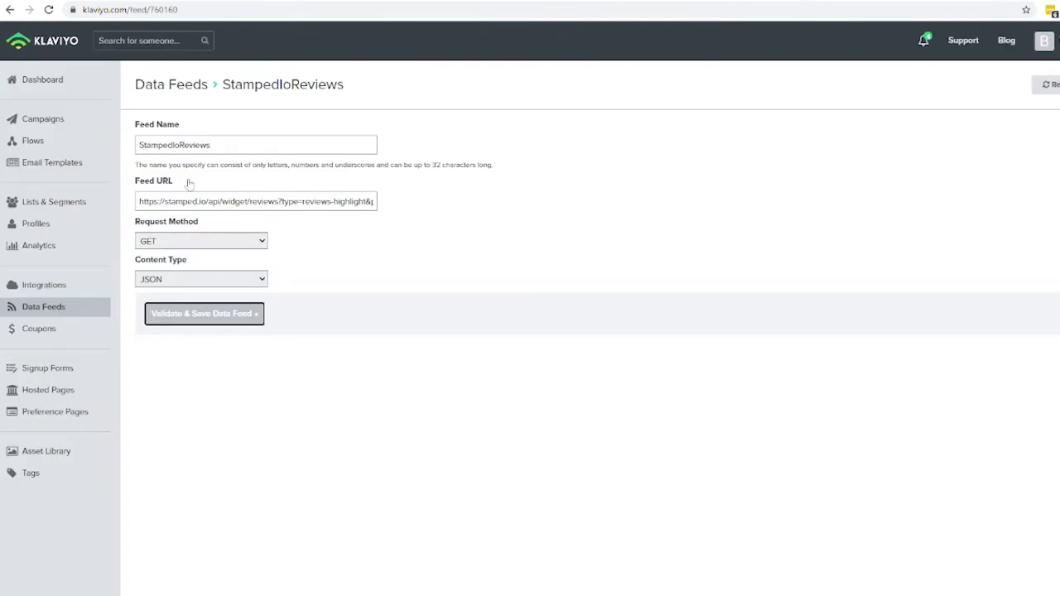
pyautogui.doubleClick(344, 201)
pyautogui.hotkey('ctrl', 'a')
pyautogui.click(263, 201)
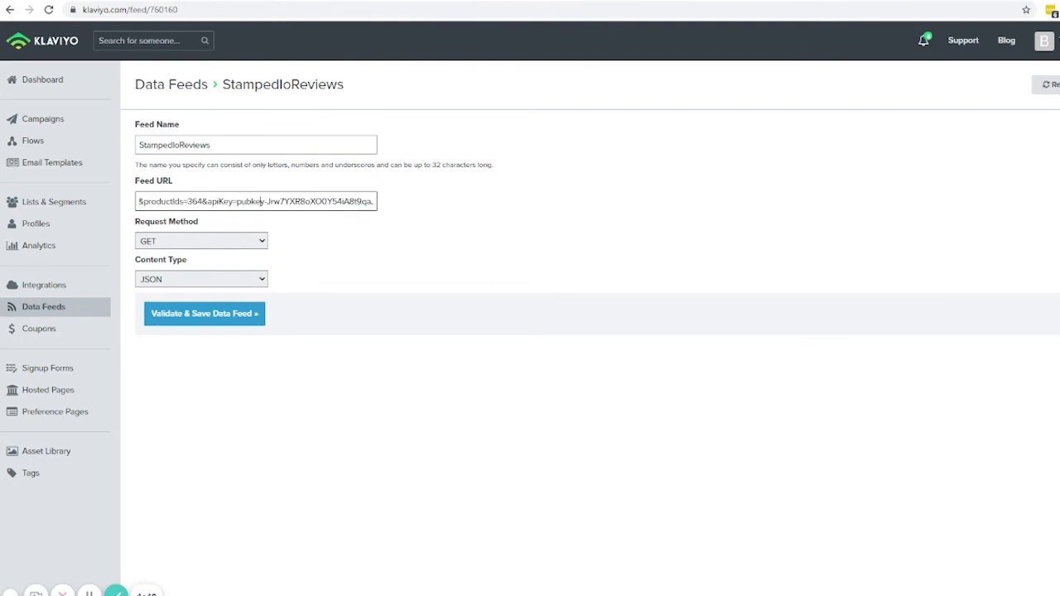
pyautogui.moveTo(153, 201); pyautogui.dragTo(212, 202)
pyautogui.press('BackSpace')
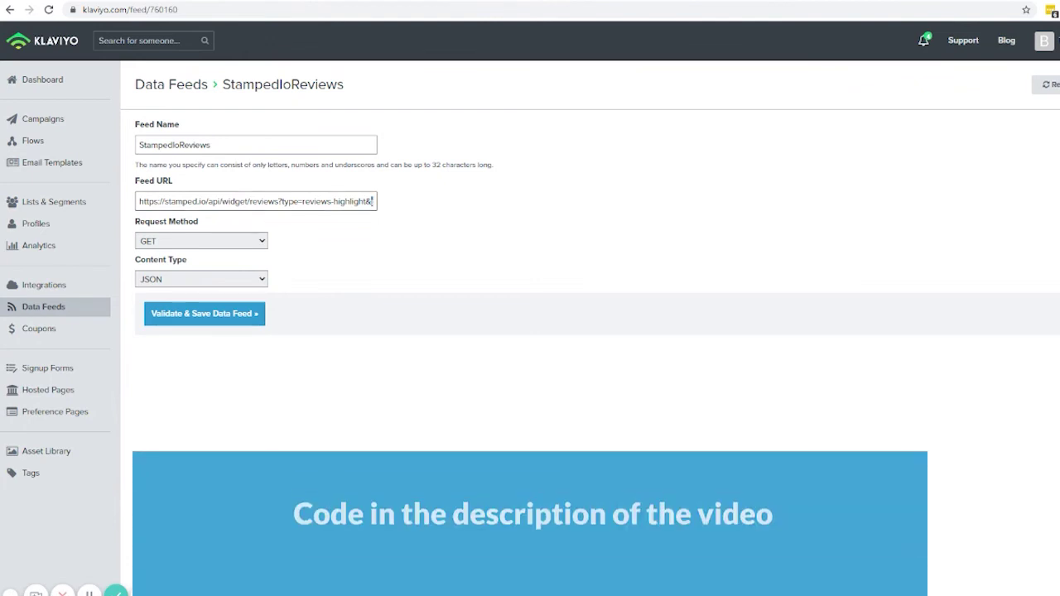
pyautogui.moveTo(303, 201); pyautogui.dragTo(407, 204)
pyautogui.click(310, 202)
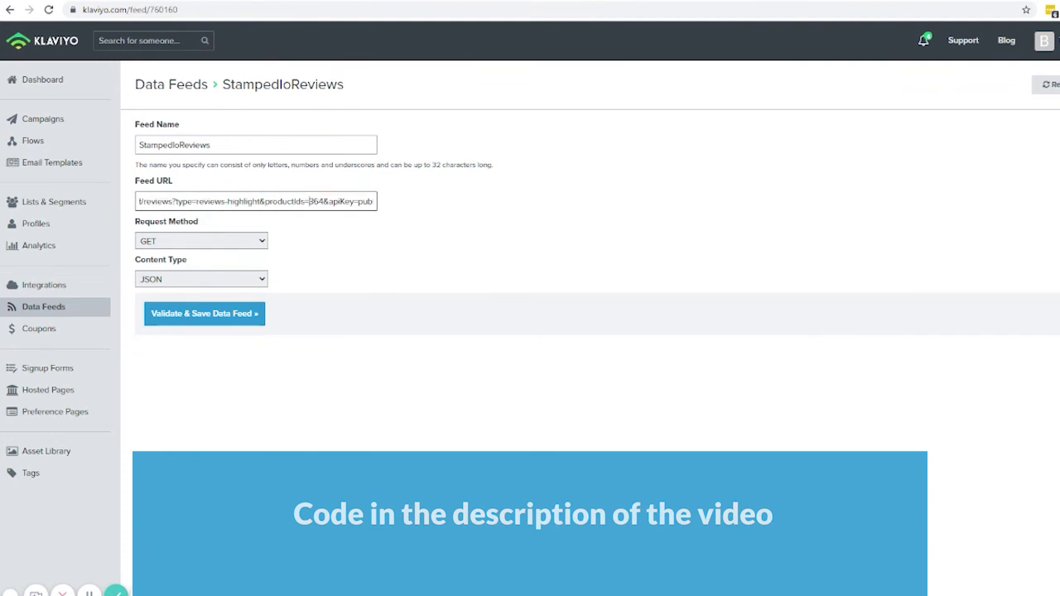
pyautogui.moveTo(264, 201); pyautogui.dragTo(293, 201)
pyautogui.write('reviewIds')
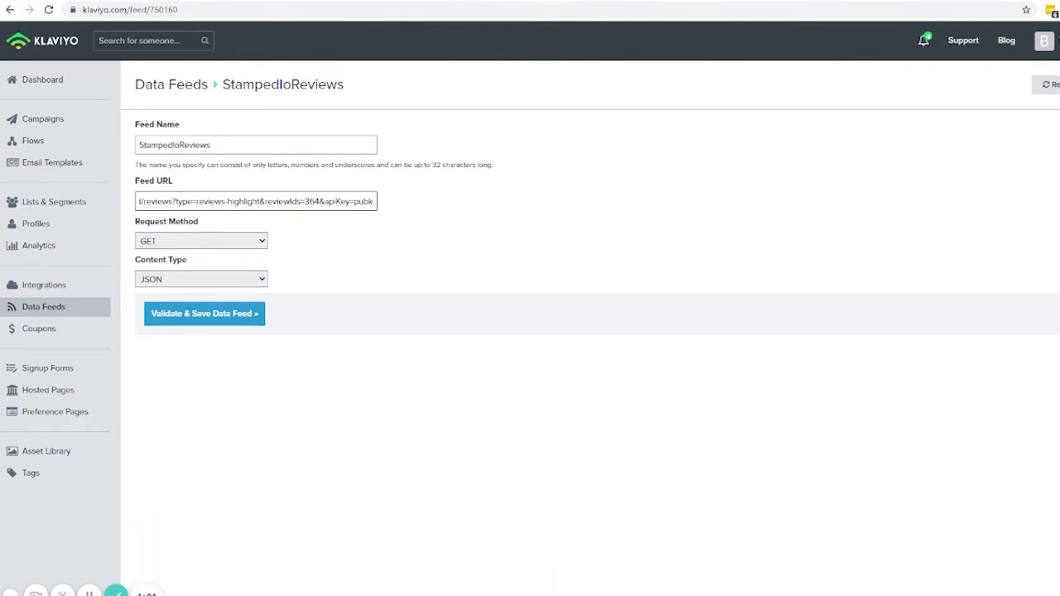
# Copy the review ID 34983236 from the Facebook share link of the "Decent product" review on the 2.0 Gold Chrome Mask store page
pyautogui.doubleClick(311, 201)
pyautogui.hotkey('ctrl', 'Tab')
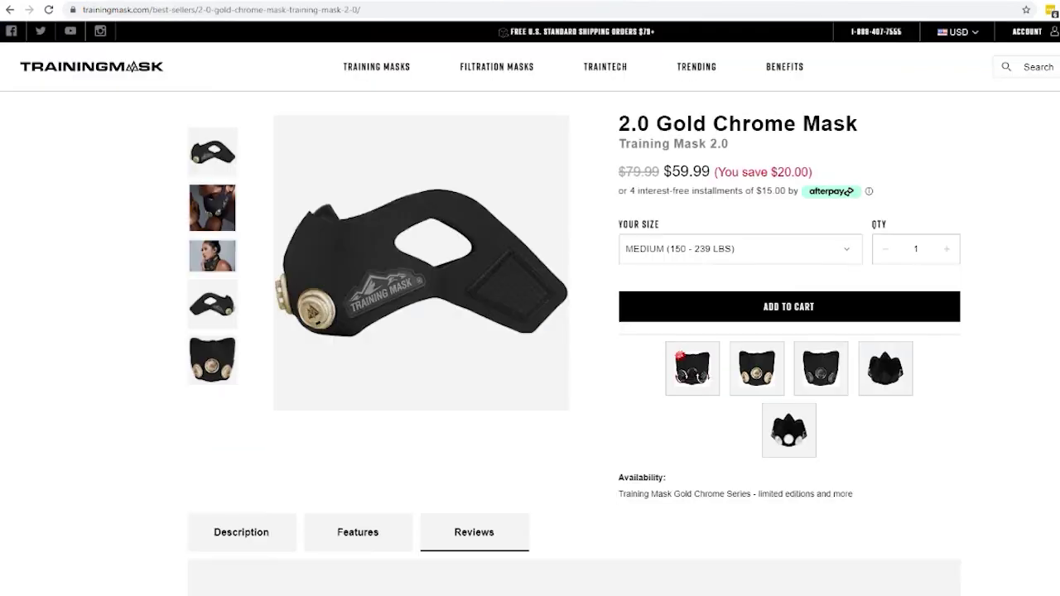
pyautogui.scroll(-2, 687, 456)
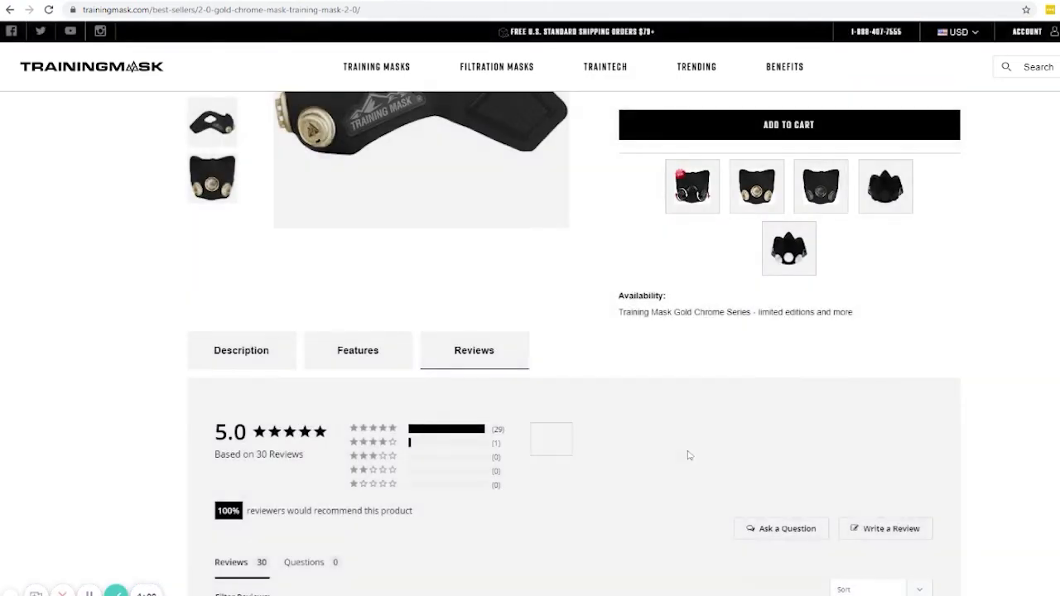
pyautogui.scroll(-3, 688, 456)
pyautogui.scroll(-3, 437, 462)
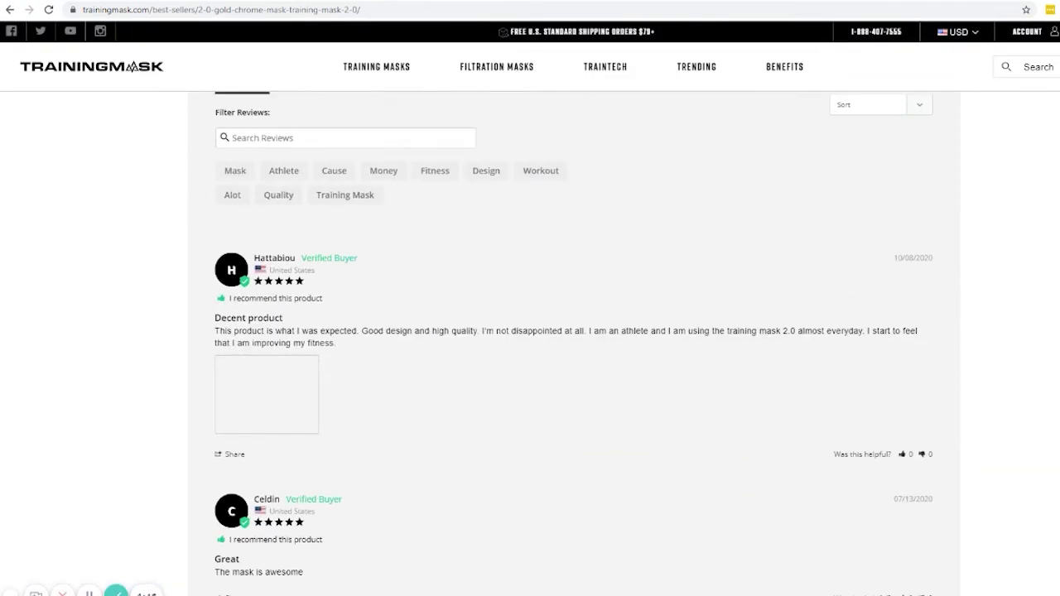
pyautogui.click(229, 454)
pyautogui.click(414, 9)
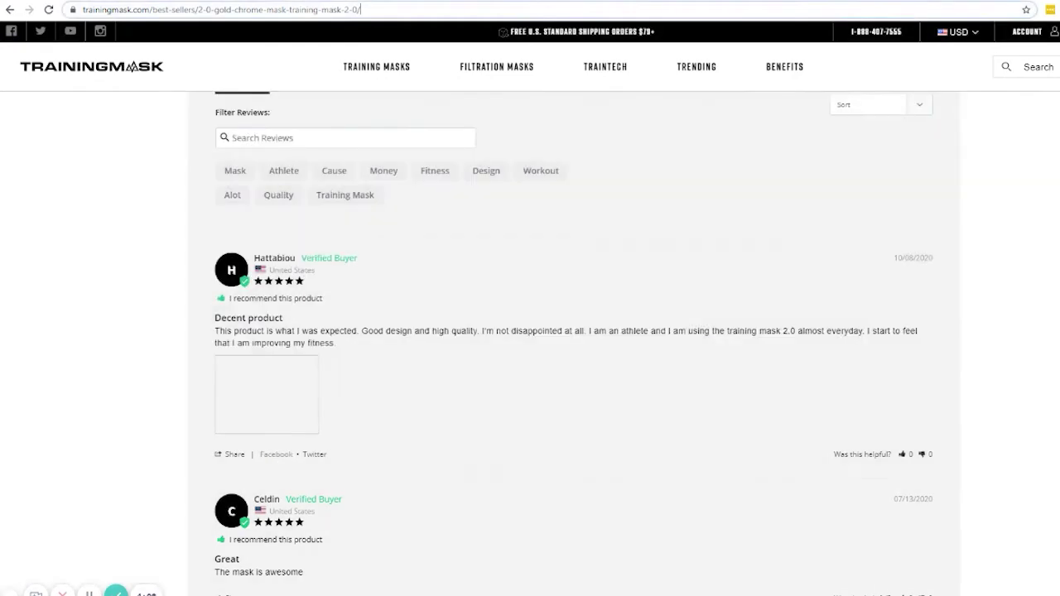
pyautogui.hotkey('ctrl', 'v')
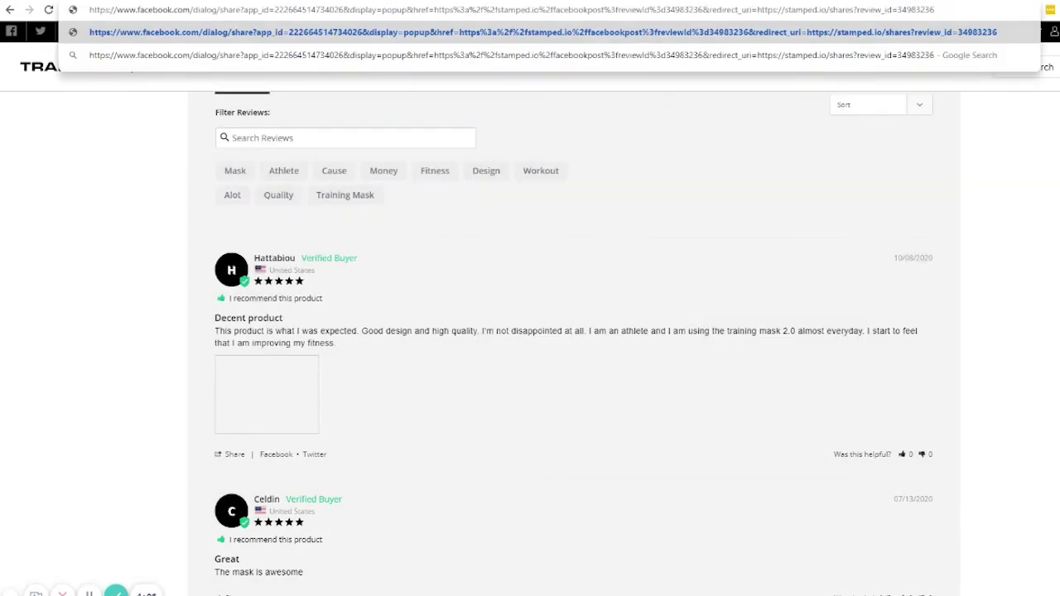
pyautogui.doubleClick(902, 9)
pyautogui.hotkey('ctrl', 'c')
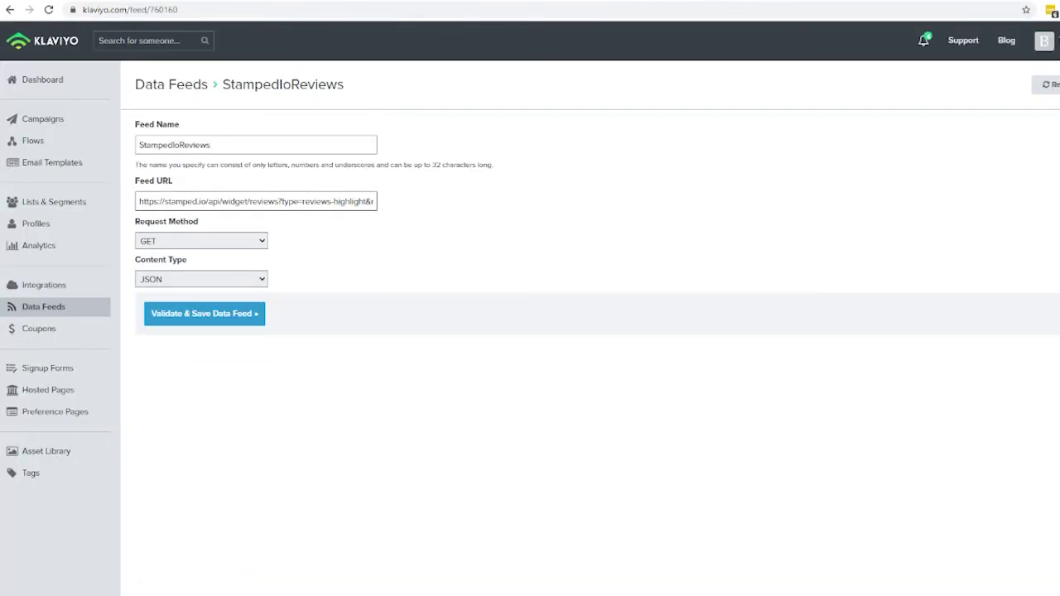
# Return to the data feed and set the reviewIds value in the feed URL to 34983236
pyautogui.moveTo(235, 202); pyautogui.dragTo(409, 201)
pyautogui.click(208, 201)
pyautogui.doubleClick(208, 201)
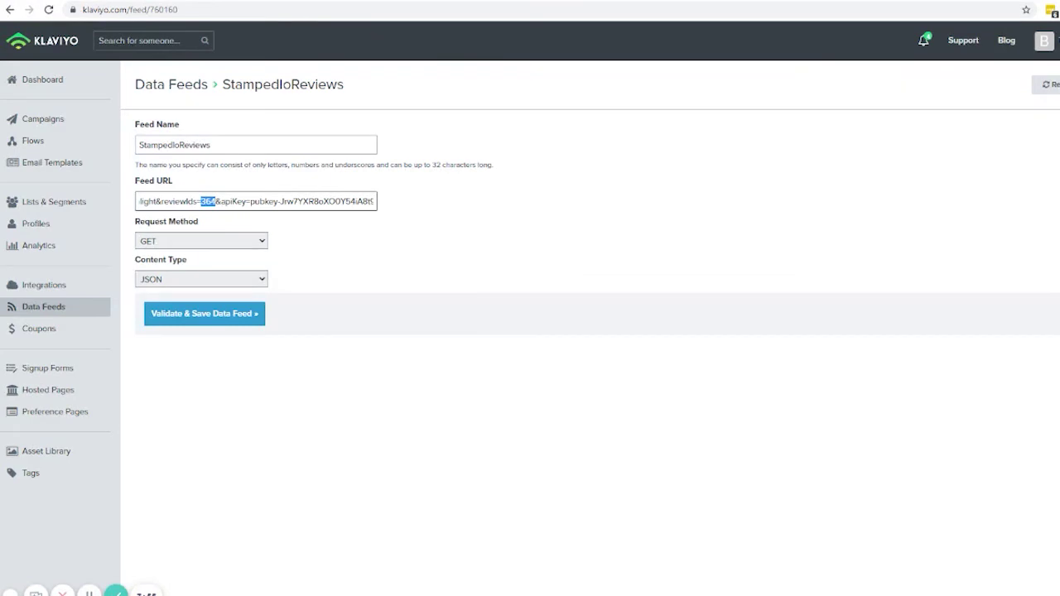
pyautogui.hotkey('ctrl', 'v')
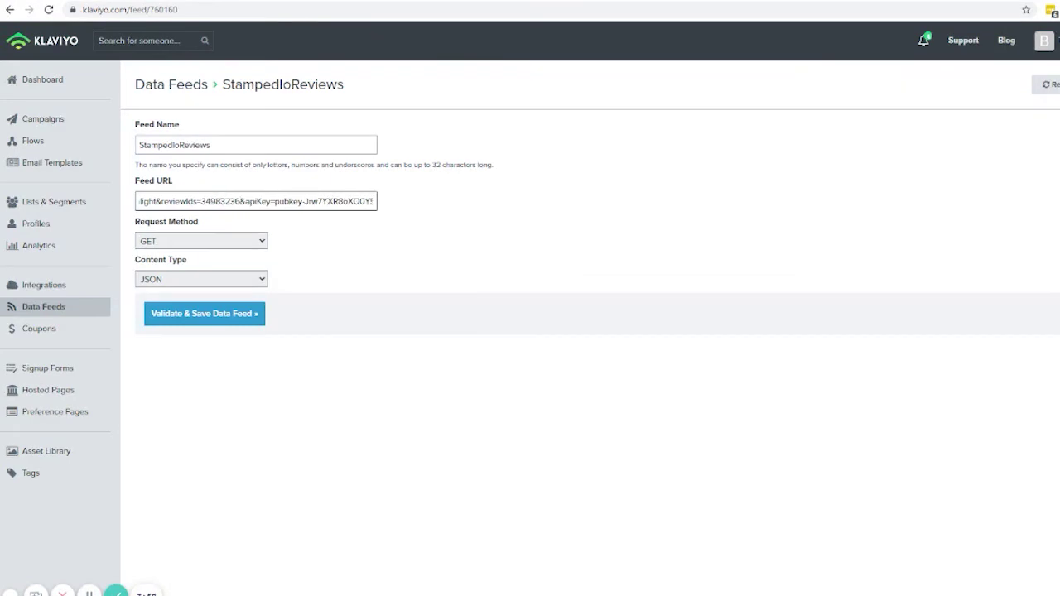
# Duplicate the &reviewIds=34983236 parameter directly after itself in the feed URL
pyautogui.moveTo(154, 201); pyautogui.dragTo(240, 202)
pyautogui.hotkey('ctrl', 'c')
pyautogui.click(241, 201)
pyautogui.hotkey('ctrl', 'v')
# On the Training Mask store, open the 2.0 Turn Flow Mask's product page and go to its customer reviews
pyautogui.hotkey('alt', 'Tab')
pyautogui.scroll(-2, 606, 325)
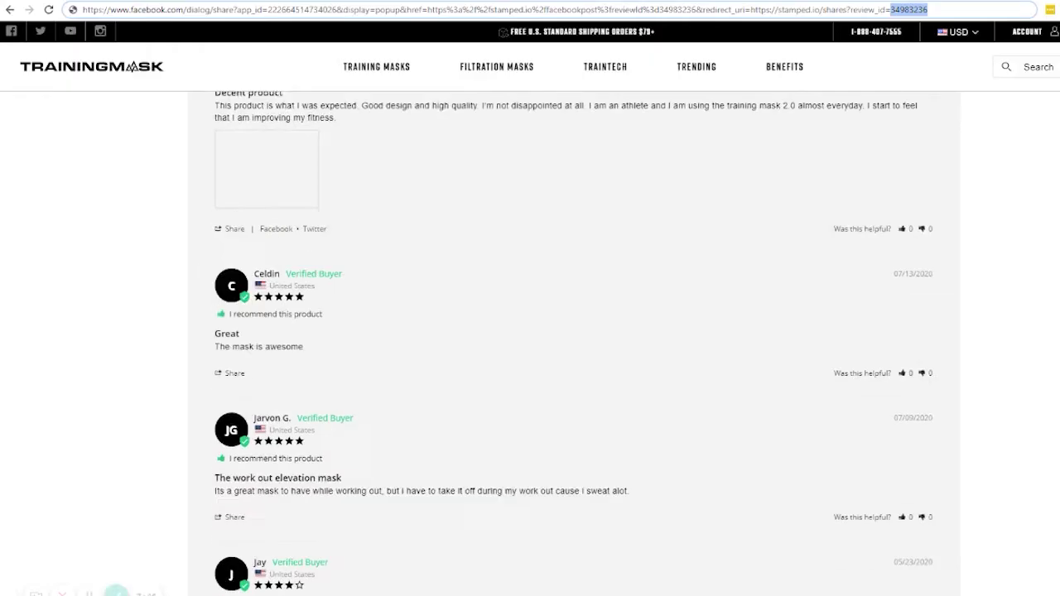
pyautogui.scroll(3, 606, 325)
pyautogui.scroll(5, 605, 325)
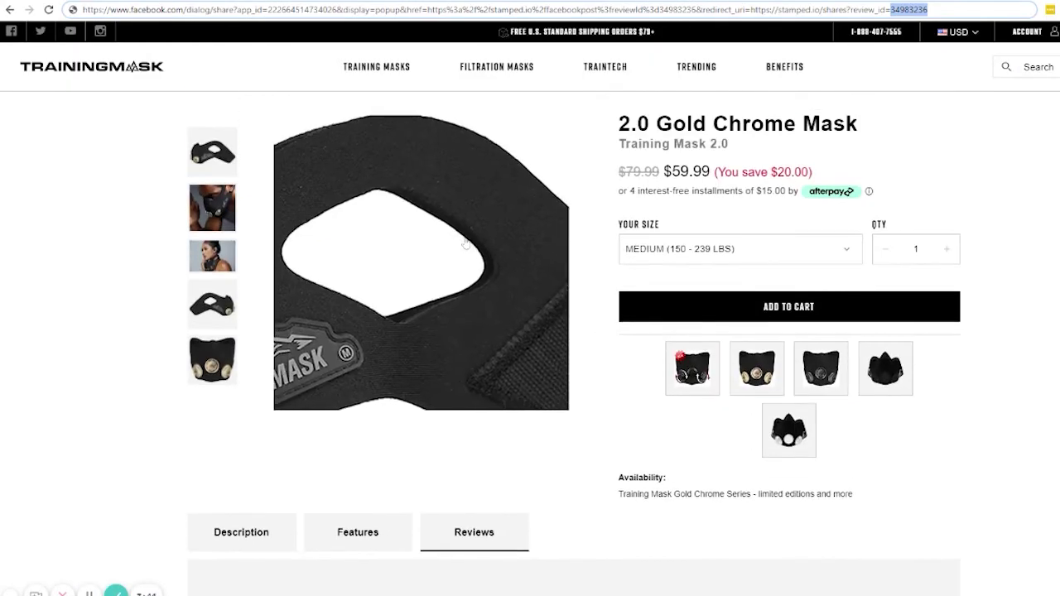
pyautogui.moveTo(485, 74)
pyautogui.click(364, 139)
pyautogui.moveTo(379, 71)
pyautogui.click(257, 156)
pyautogui.scroll(-8, 464, 290)
pyautogui.scroll(-2, 508, 348)
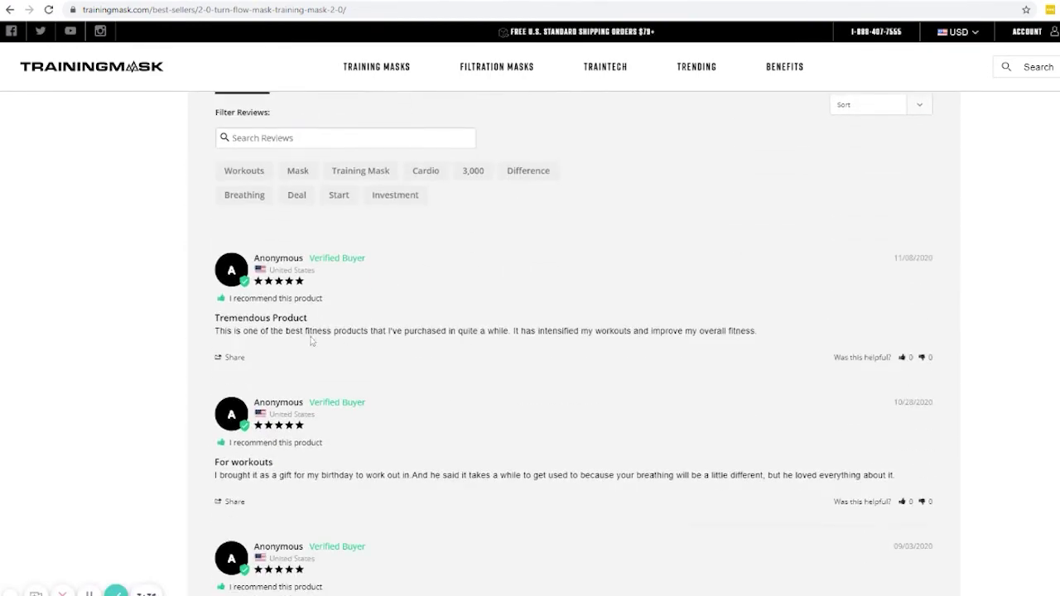
# Set the feed URL's second reviewIds value to 36998316, copied from the "Tremendous Product" review's Facebook share link, and save the data feed
pyautogui.click(233, 358)
pyautogui.click(281, 362)
pyautogui.hotkey('ctrl', 'shift', 'Left')
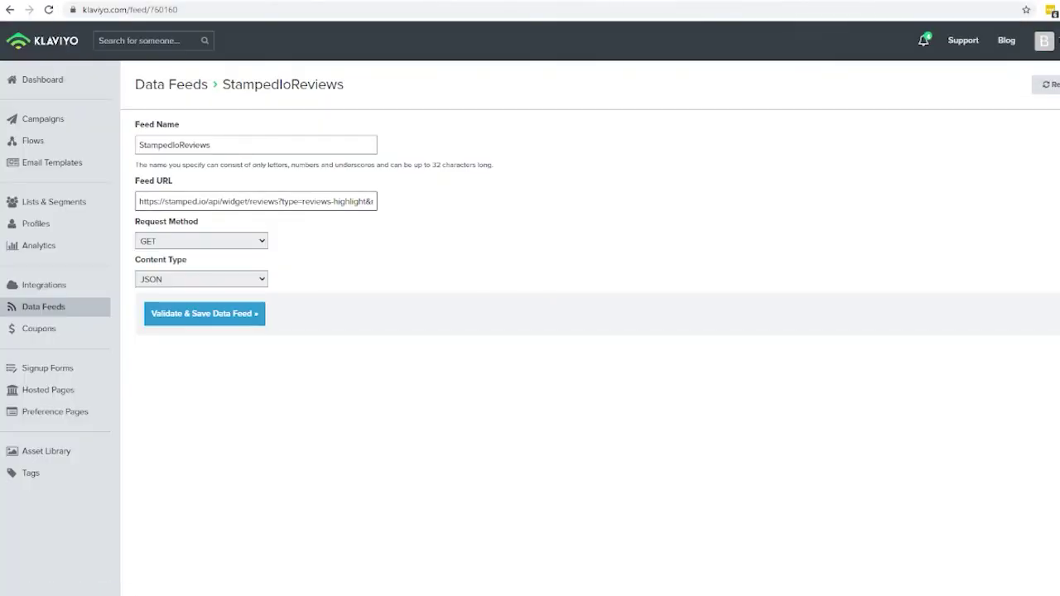
pyautogui.moveTo(140, 201); pyautogui.dragTo(443, 210)
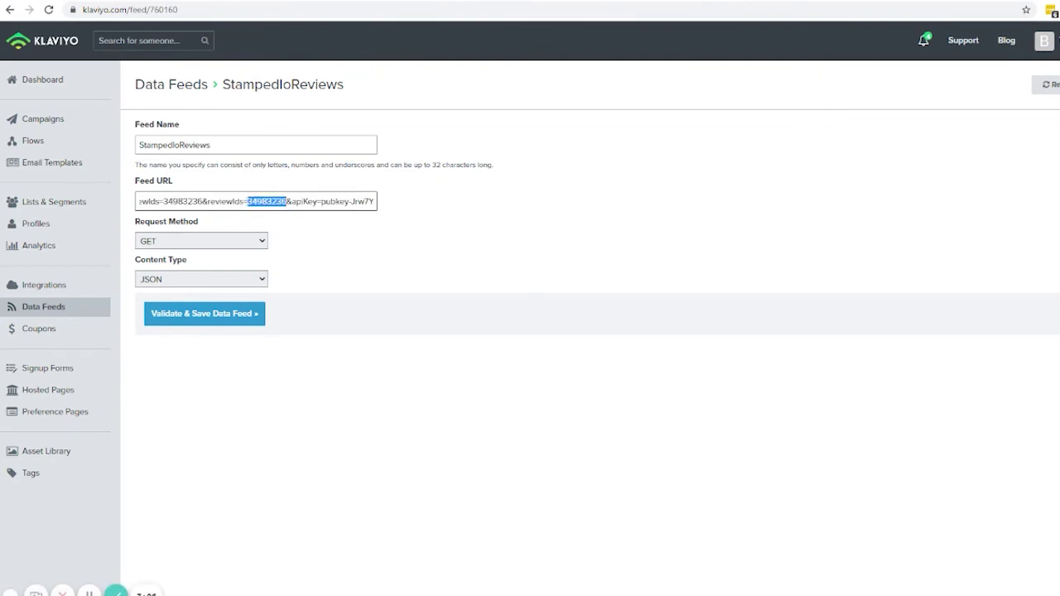
pyautogui.click(201, 315)
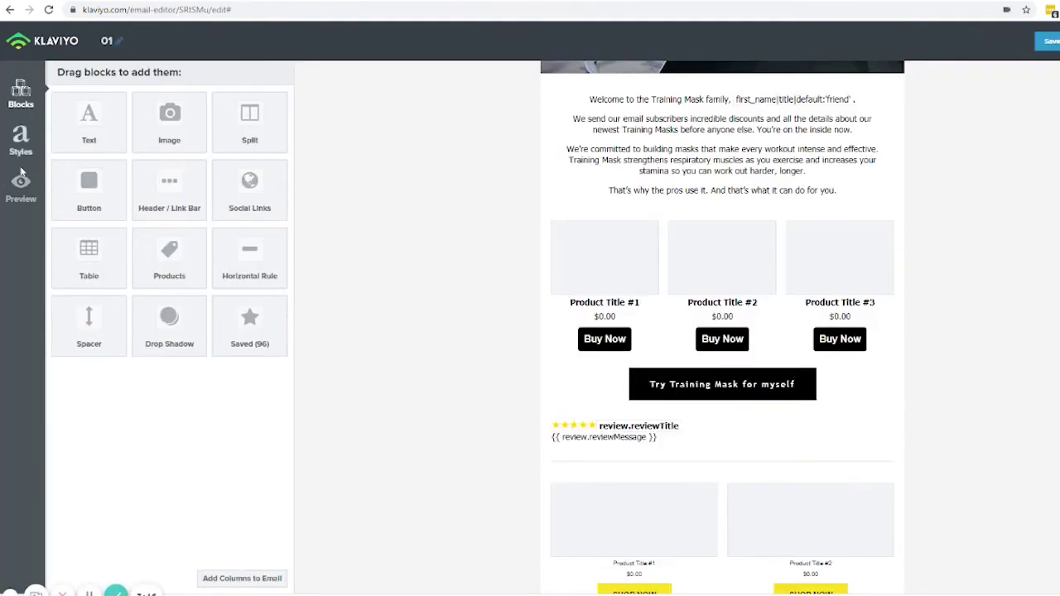
# Preview the email template, examine the reviews below the black button, and close the preview
pyautogui.click(21, 187)
pyautogui.click(720, 289)
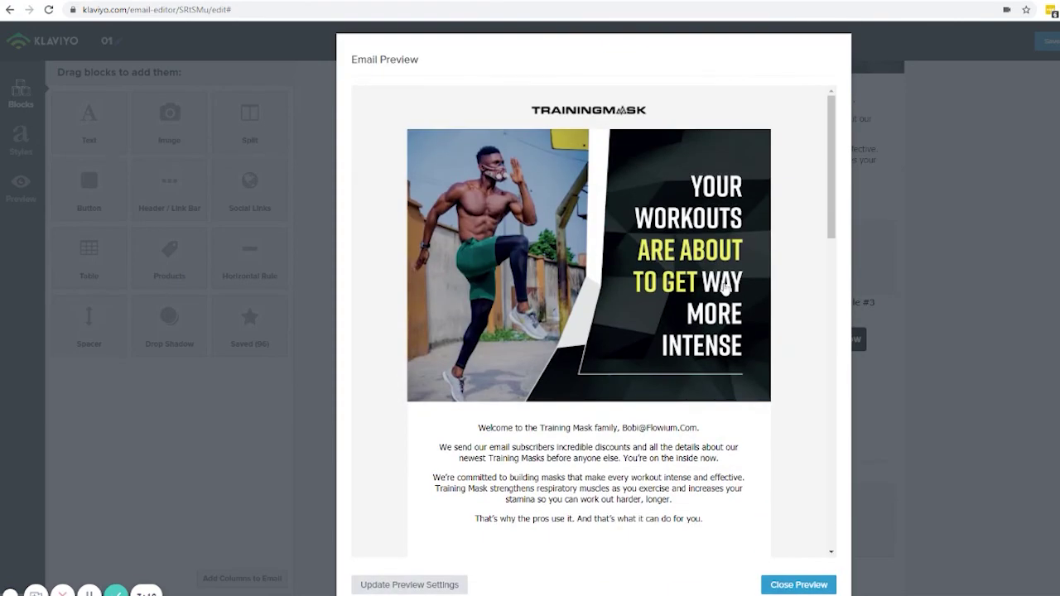
pyautogui.scroll(-3, 749, 306)
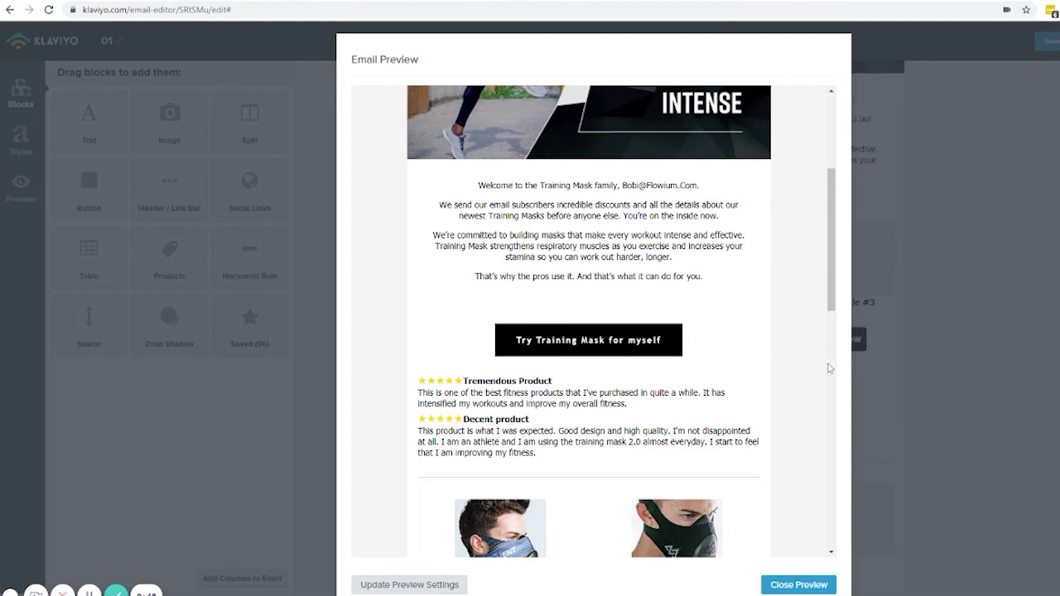
pyautogui.click(792, 584)
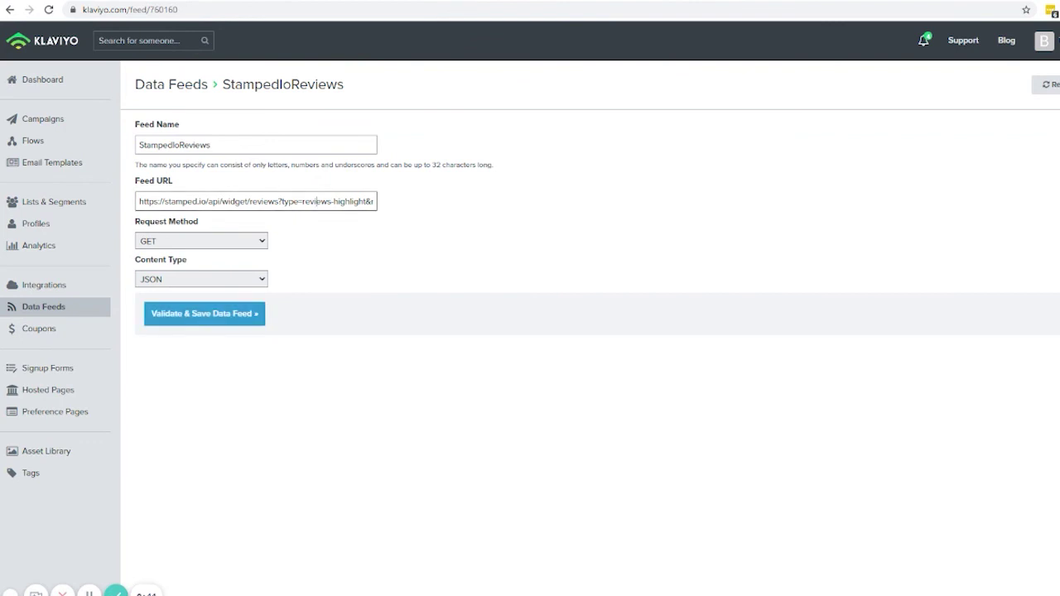
# Copy the full feed URL, including its API key, into the browser's address bar and delete both reviewIds parameters there
pyautogui.moveTo(362, 201); pyautogui.dragTo(139, 201)
pyautogui.click(352, 201)
pyautogui.moveTo(293, 201); pyautogui.dragTo(335, 201)
pyautogui.click(360, 240)
pyautogui.hotkey('ctrl', 'a')
pyautogui.click(315, 248)
pyautogui.tripleClick(256, 201)
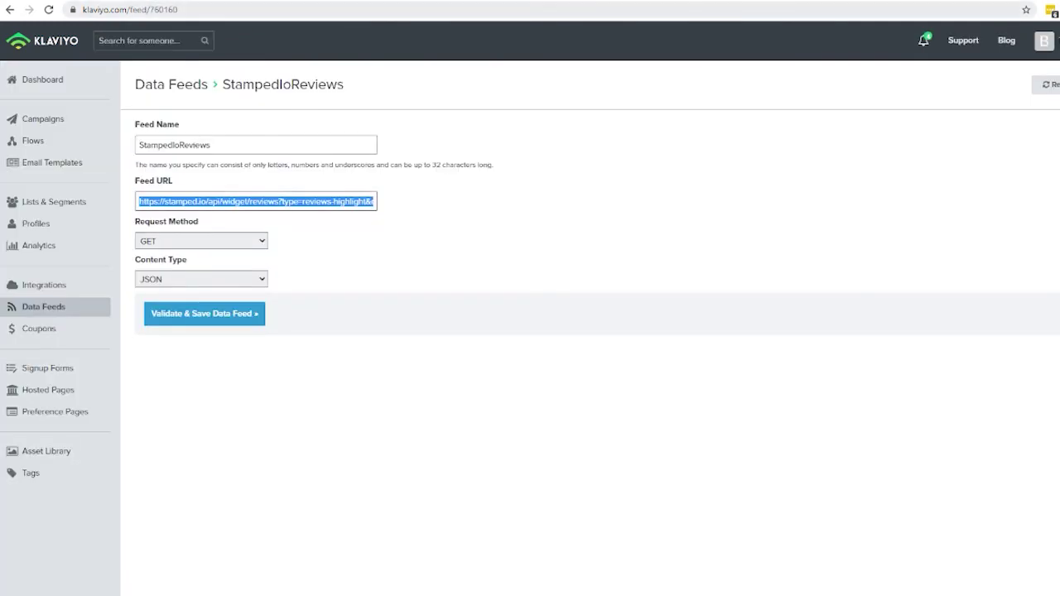
pyautogui.hotkey('ctrl', 'l')
pyautogui.hotkey('ctrl', 'v')
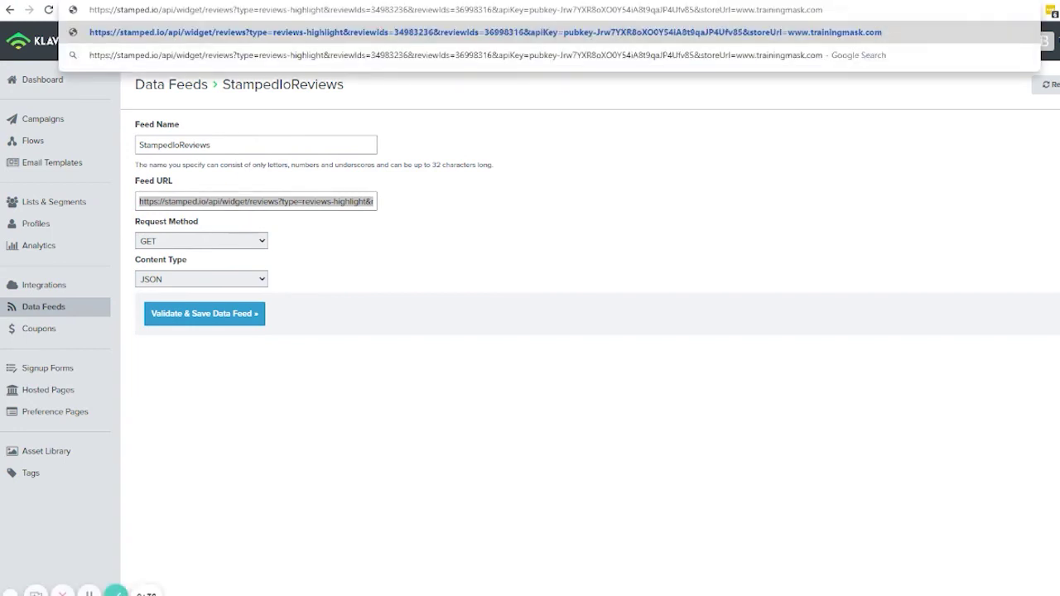
pyautogui.moveTo(323, 9); pyautogui.dragTo(493, 9)
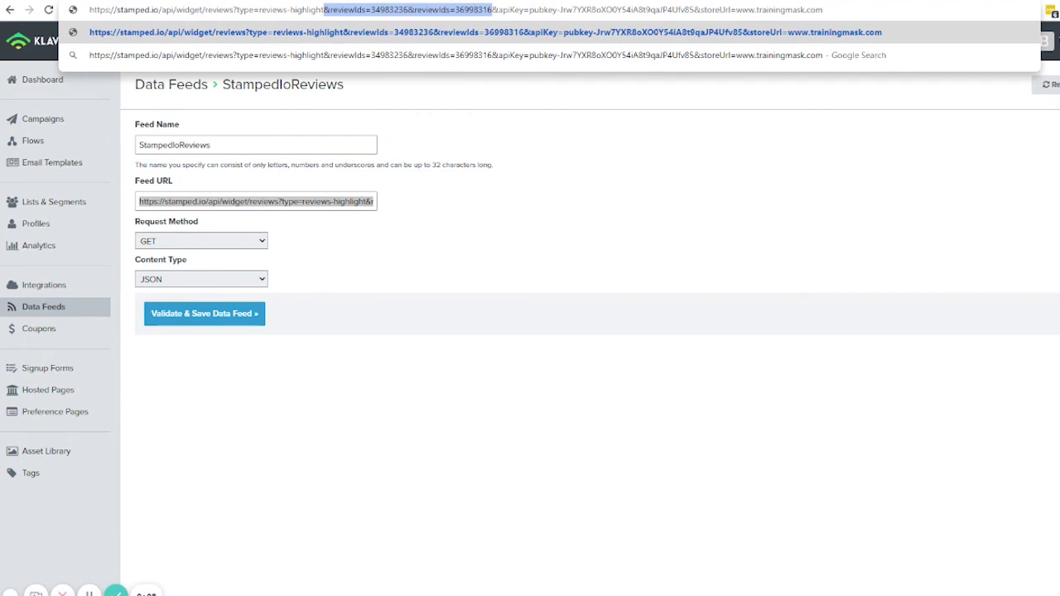
pyautogui.press('BackSpace')
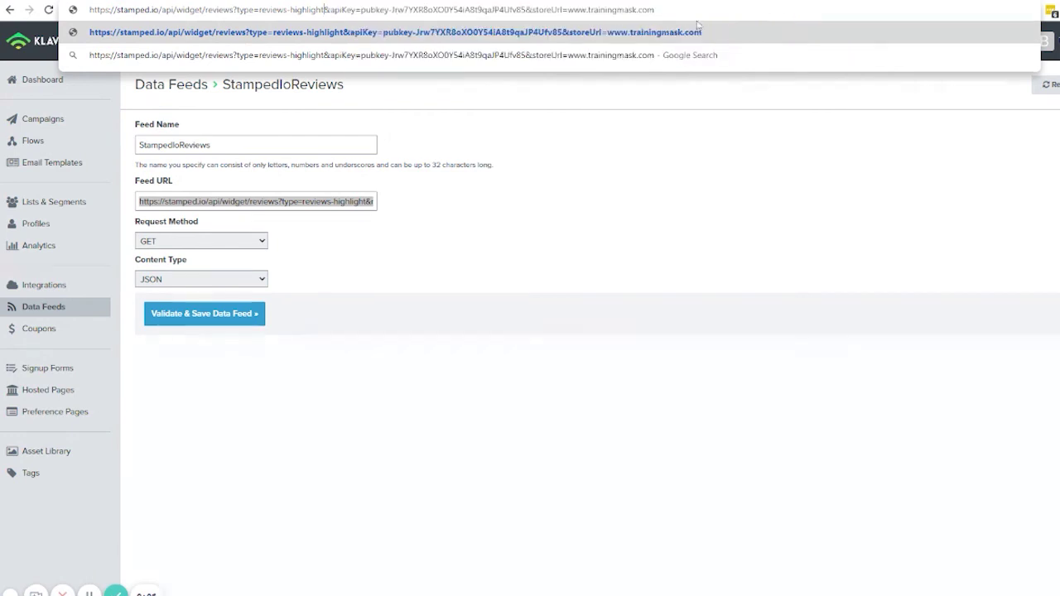
# Replace the data feed's URL with the shortened one containing only the type, API key and store URL, and save the feed
pyautogui.moveTo(702, 9); pyautogui.dragTo(88, 9)
pyautogui.hotkey('ctrl', 'c')
pyautogui.tripleClick(248, 201)
pyautogui.press('BackSpace')
pyautogui.hotkey('ctrl', 'v')
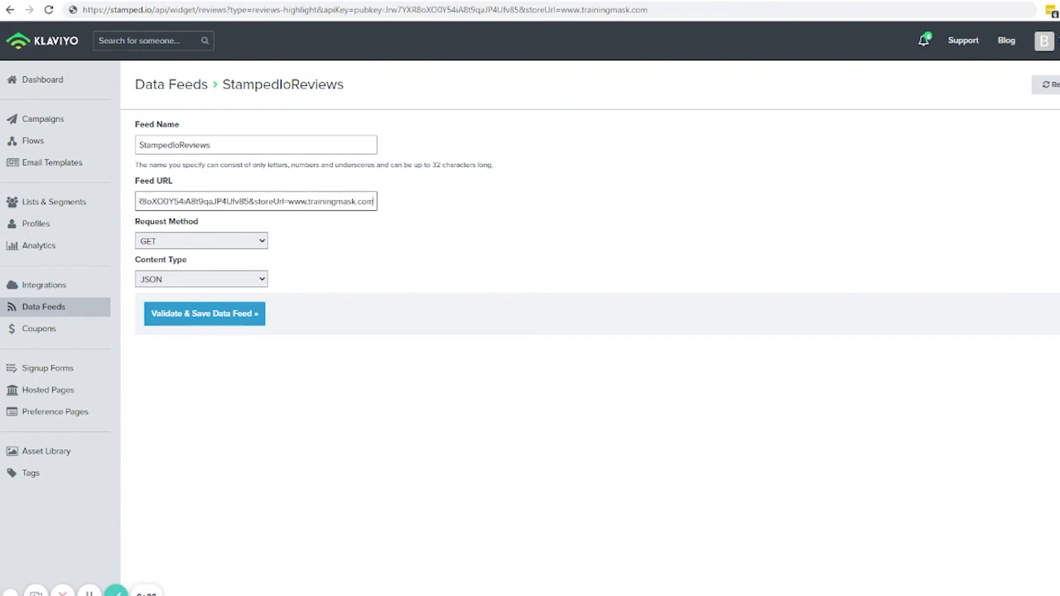
pyautogui.click(233, 319)
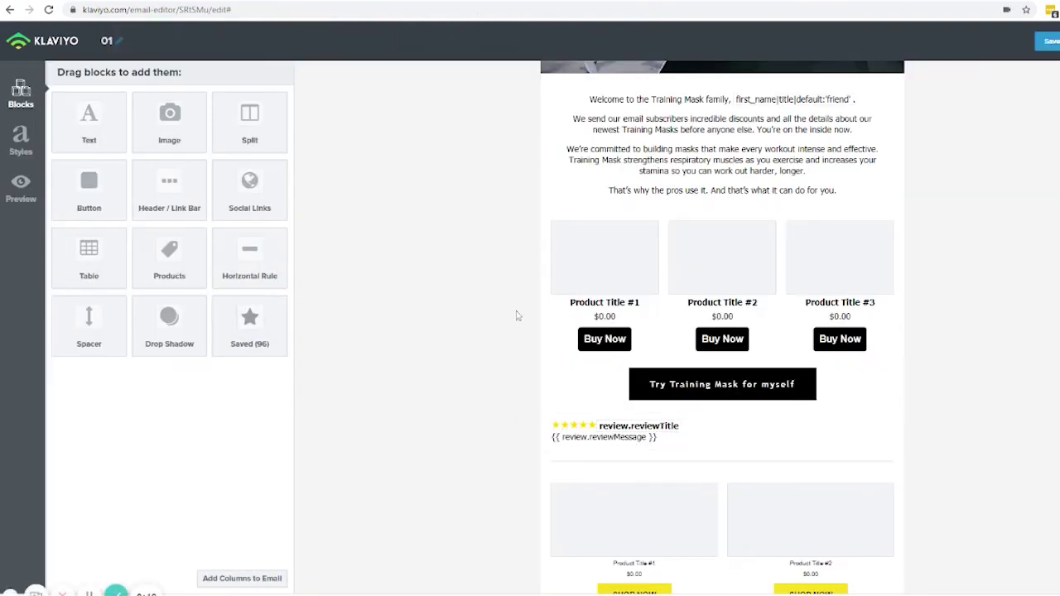
# Preview the email directly in Klaviyo, examine which reviews appear below the black button, and close the preview
pyautogui.click(20, 199)
pyautogui.click(750, 289)
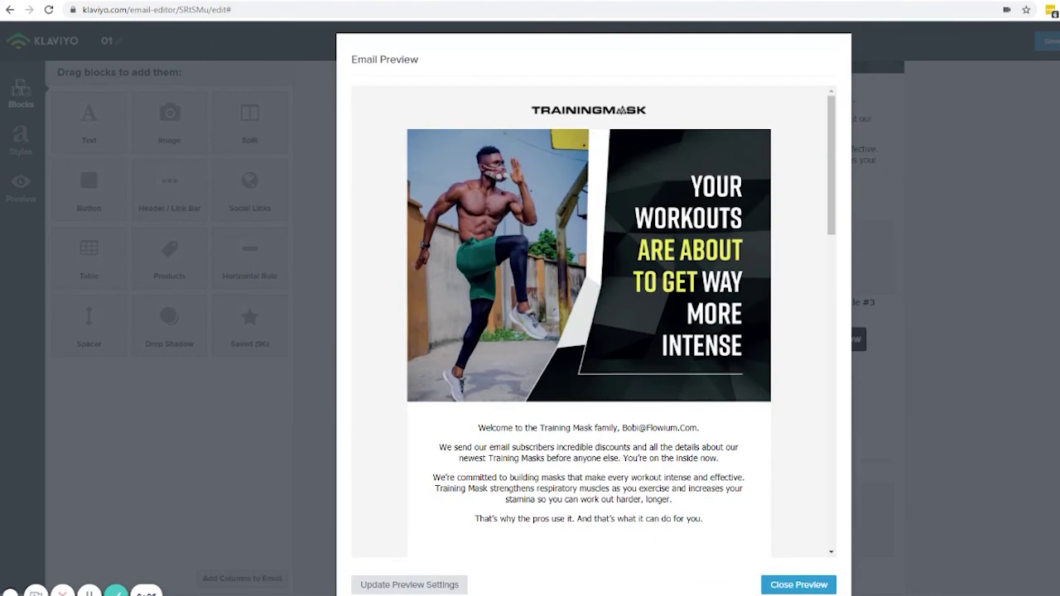
pyautogui.scroll(-3, 675, 423)
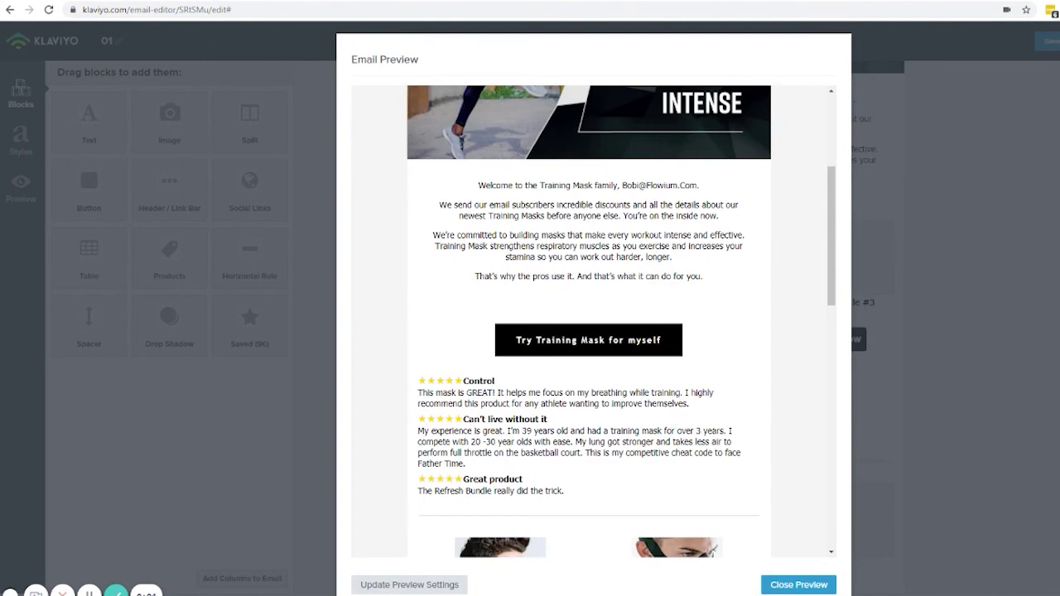
pyautogui.click(795, 585)
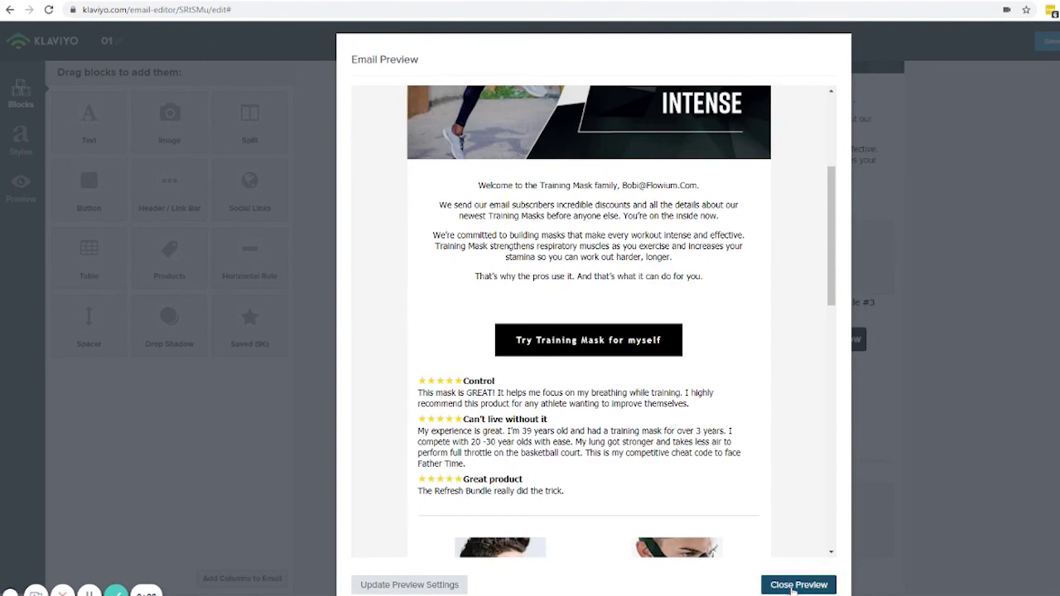
# Set the slice value to '6' in the review table block's dynamic row collection and save the block
pyautogui.click(594, 439)
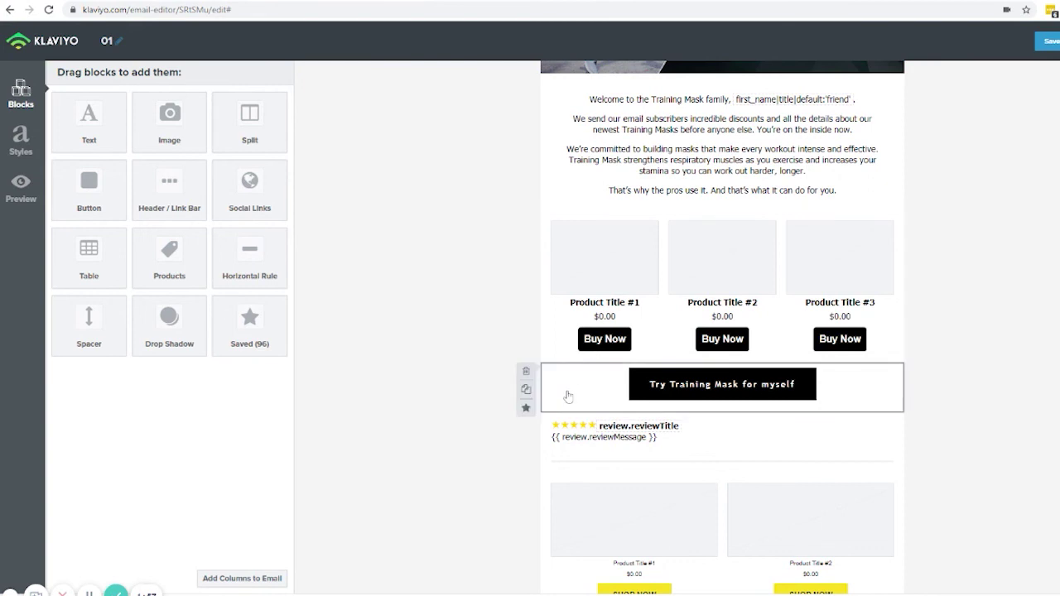
pyautogui.click(586, 429)
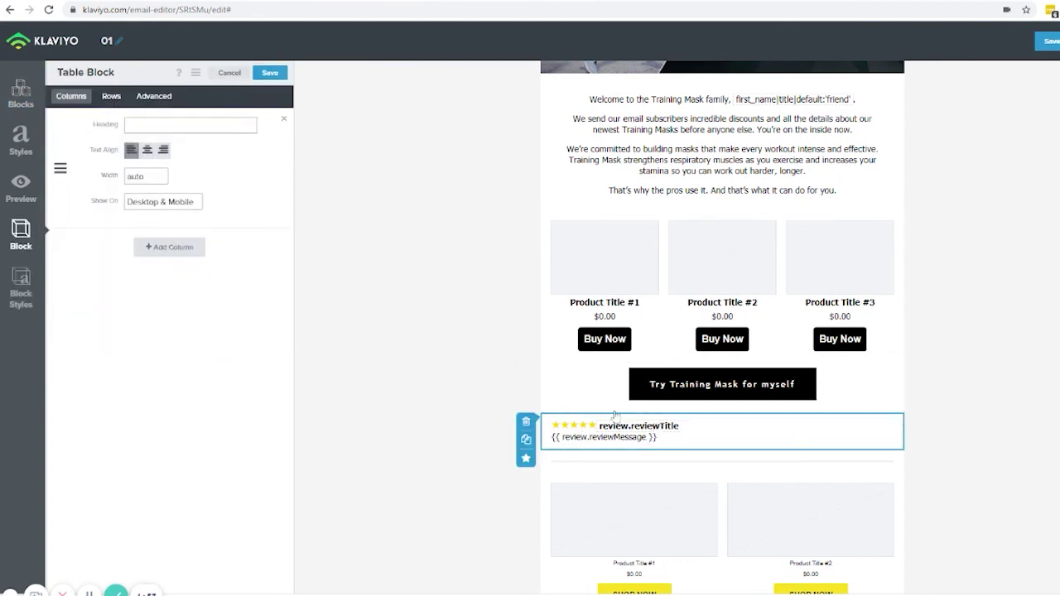
pyautogui.click(109, 96)
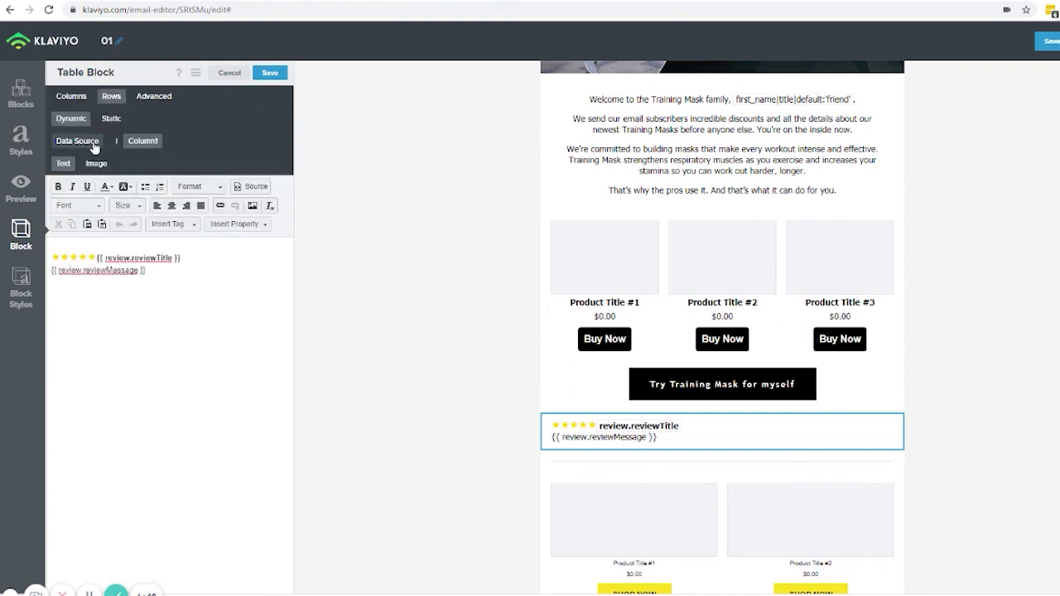
pyautogui.click(66, 143)
pyautogui.moveTo(178, 210); pyautogui.dragTo(251, 215)
pyautogui.click(237, 209)
pyautogui.doubleClick(239, 209)
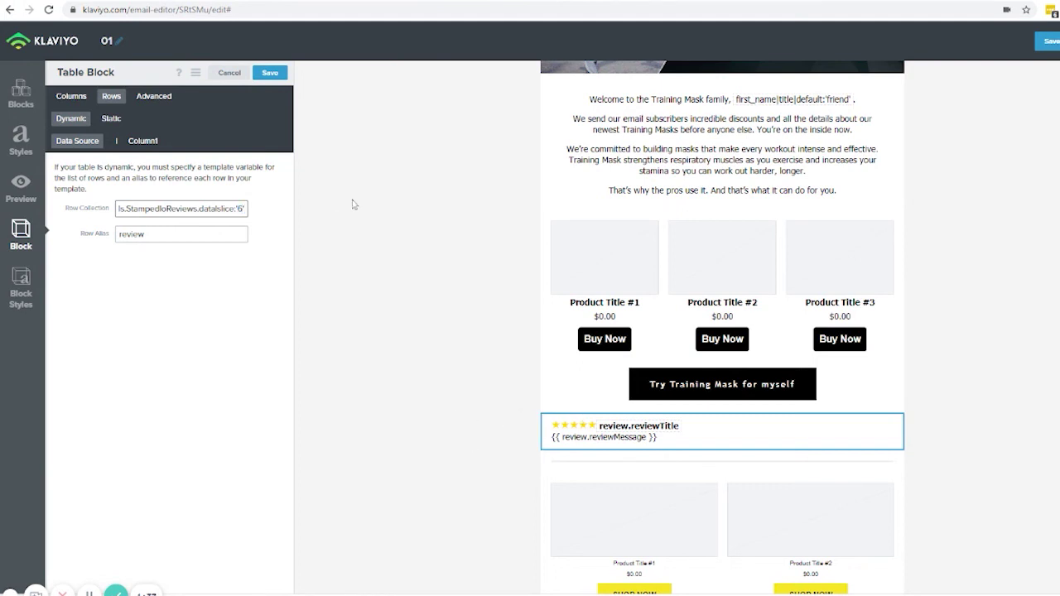
pyautogui.click(270, 73)
# Preview the email to check how many reviews the table lists with the slice of 6, and close the preview
pyautogui.click(32, 188)
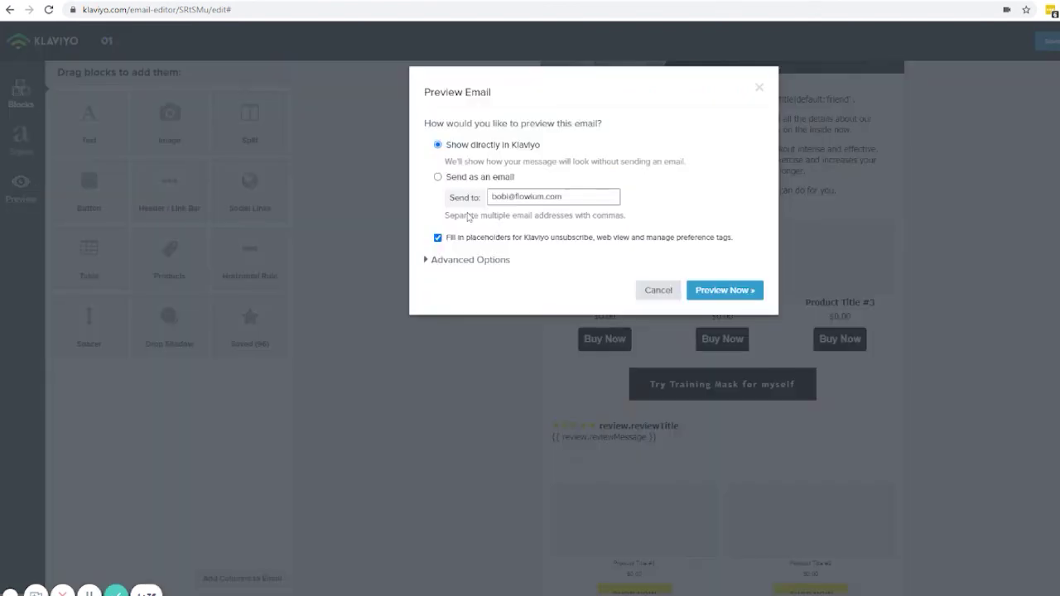
pyautogui.click(726, 288)
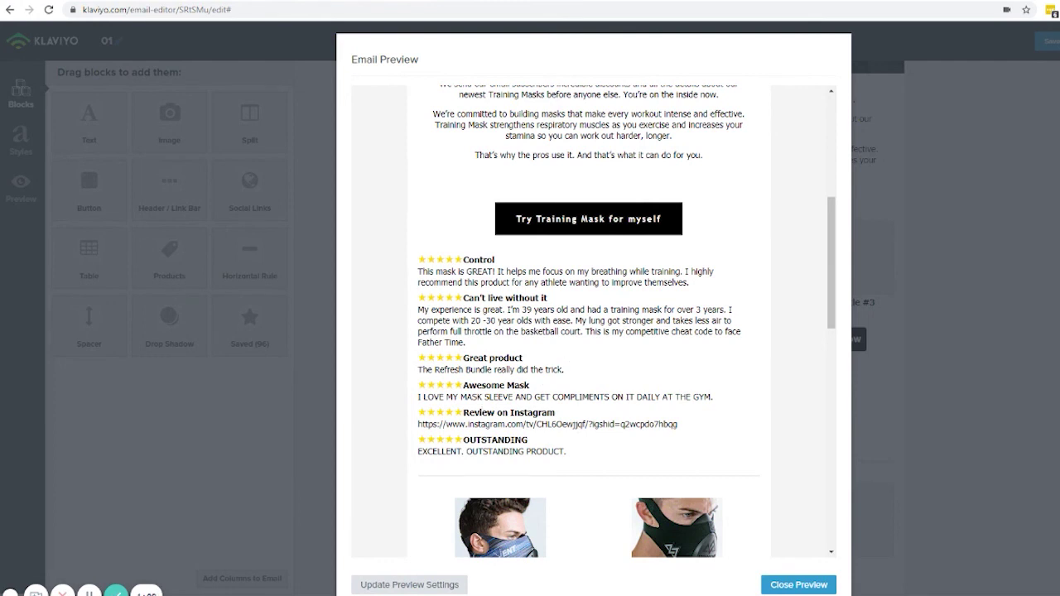
pyautogui.scroll(1, 588, 321)
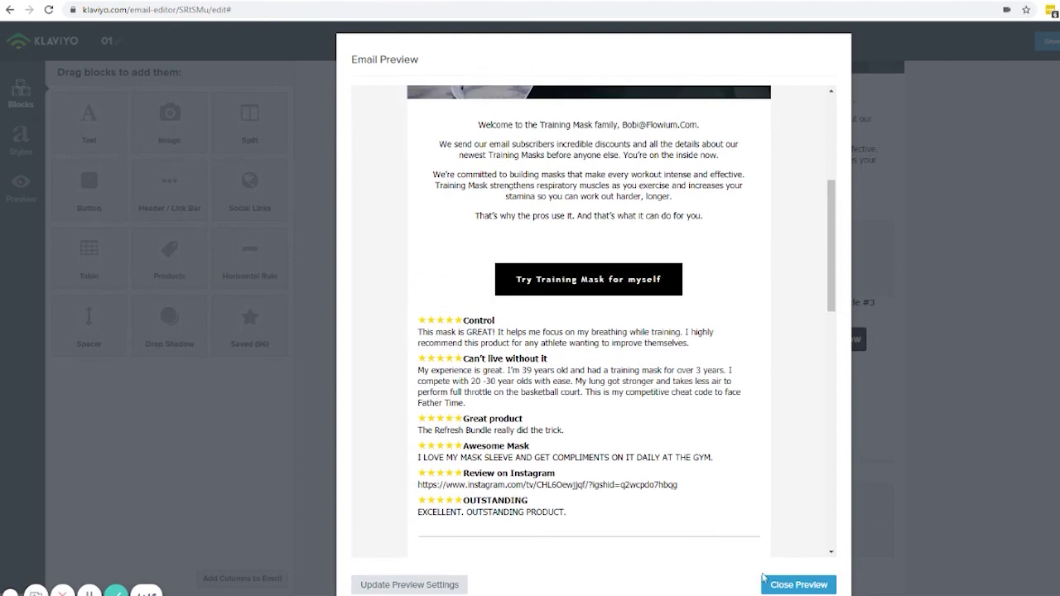
pyautogui.click(798, 585)
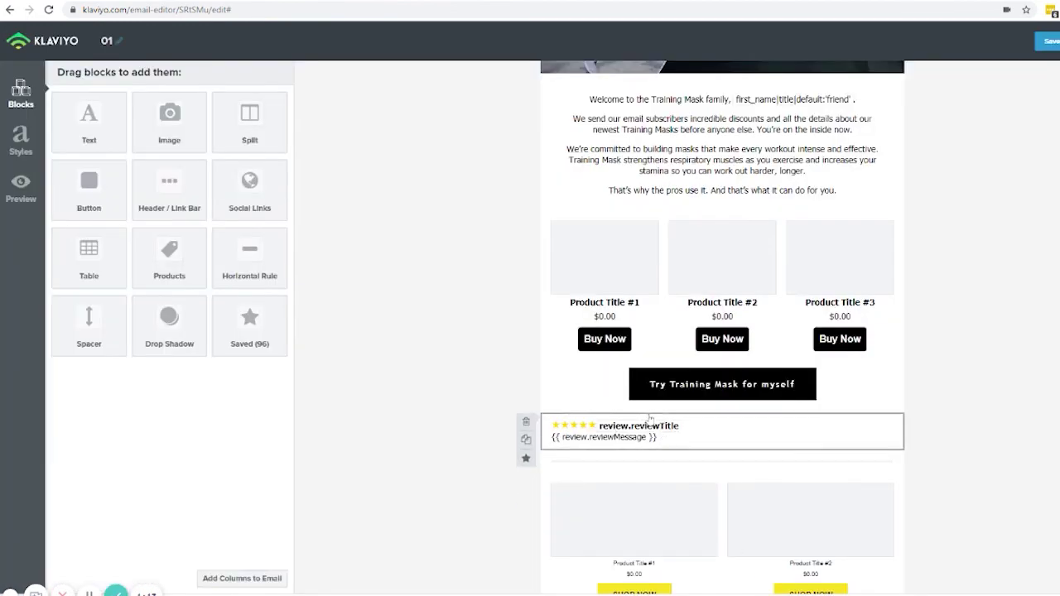
# Change the slice value in the review table's row collection to '5' and save the block
pyautogui.click(617, 427)
pyautogui.click(112, 96)
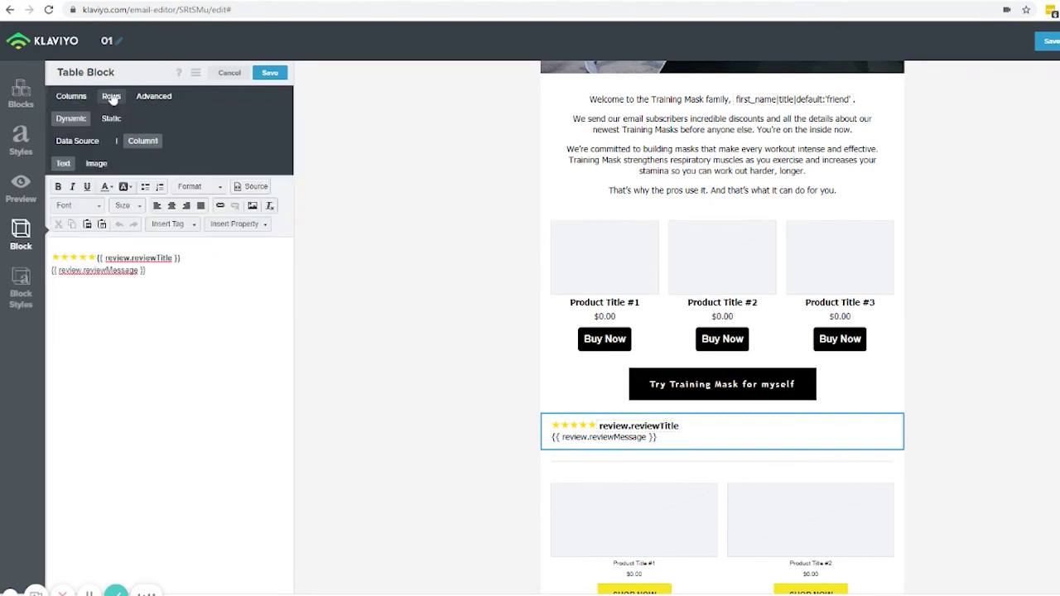
pyautogui.click(77, 140)
pyautogui.moveTo(197, 209); pyautogui.dragTo(247, 209)
pyautogui.click(221, 209)
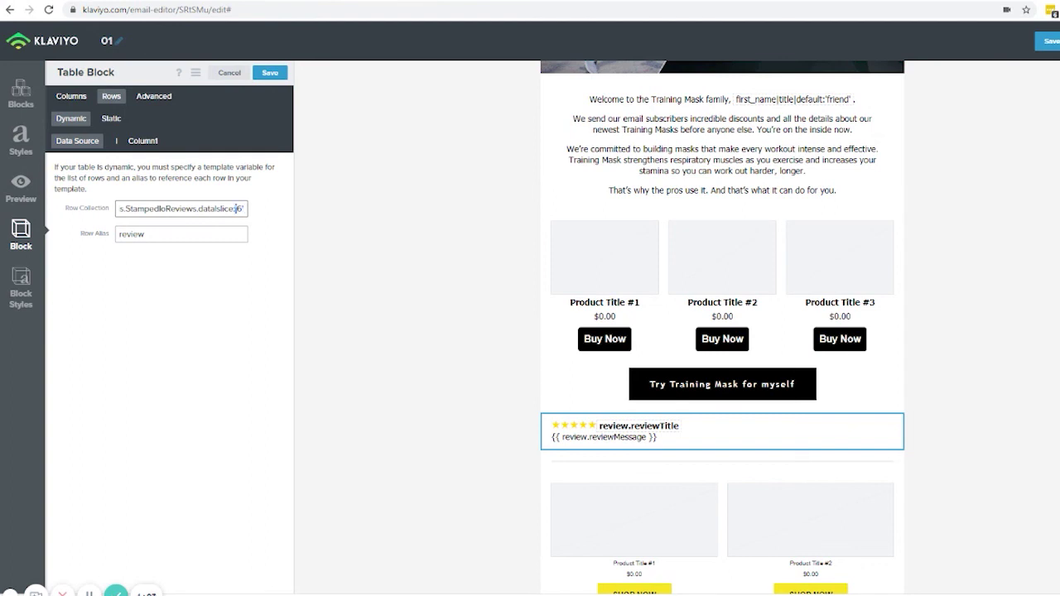
pyautogui.hotkey('shift', 'Left')
pyautogui.hotkey('shift', 'Left')
pyautogui.press('BackSpace')
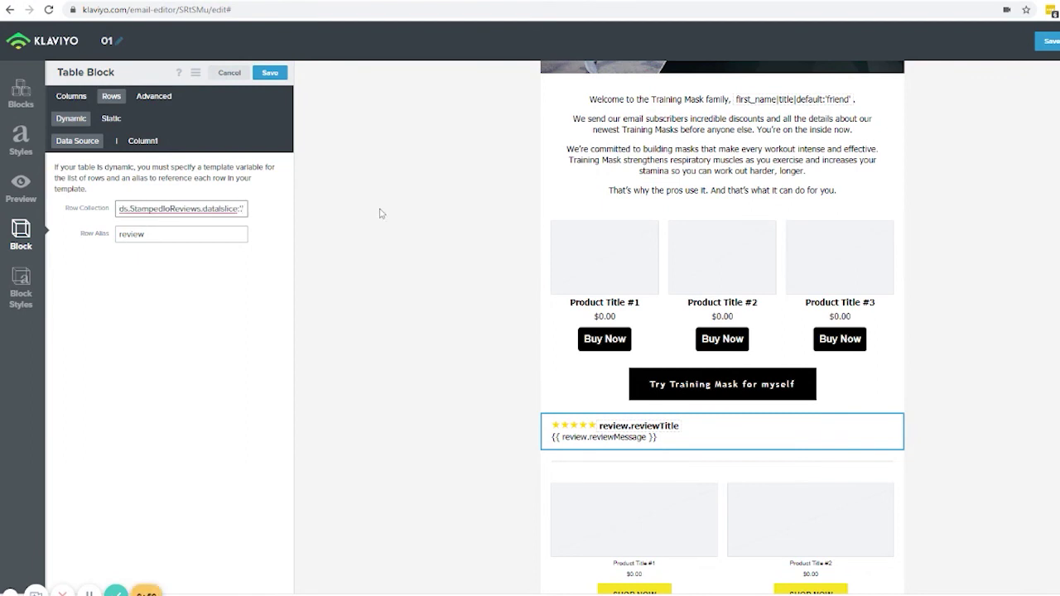
pyautogui.write('5')
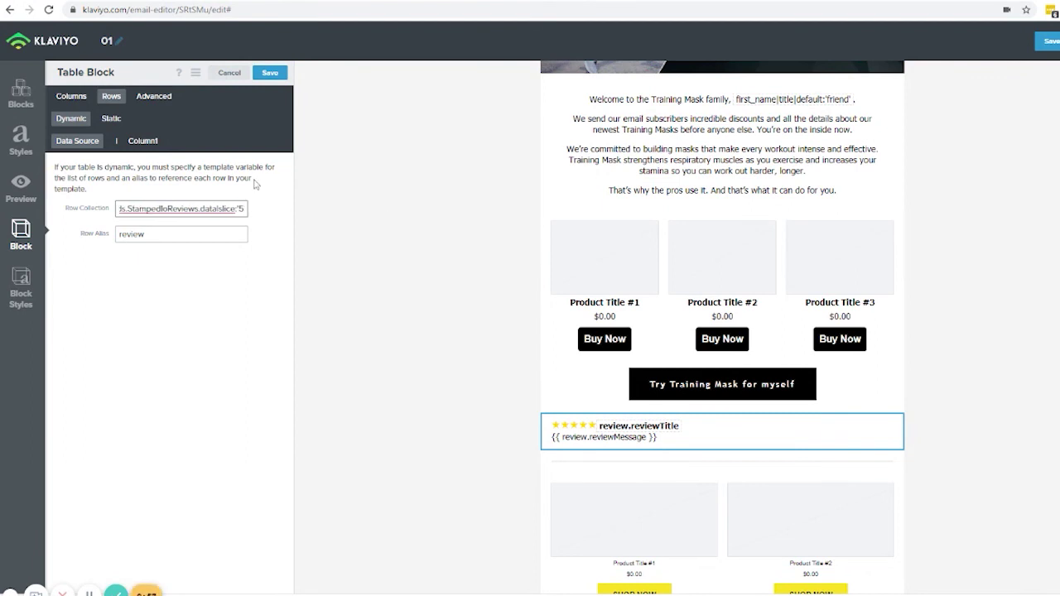
pyautogui.moveTo(237, 208); pyautogui.dragTo(295, 215)
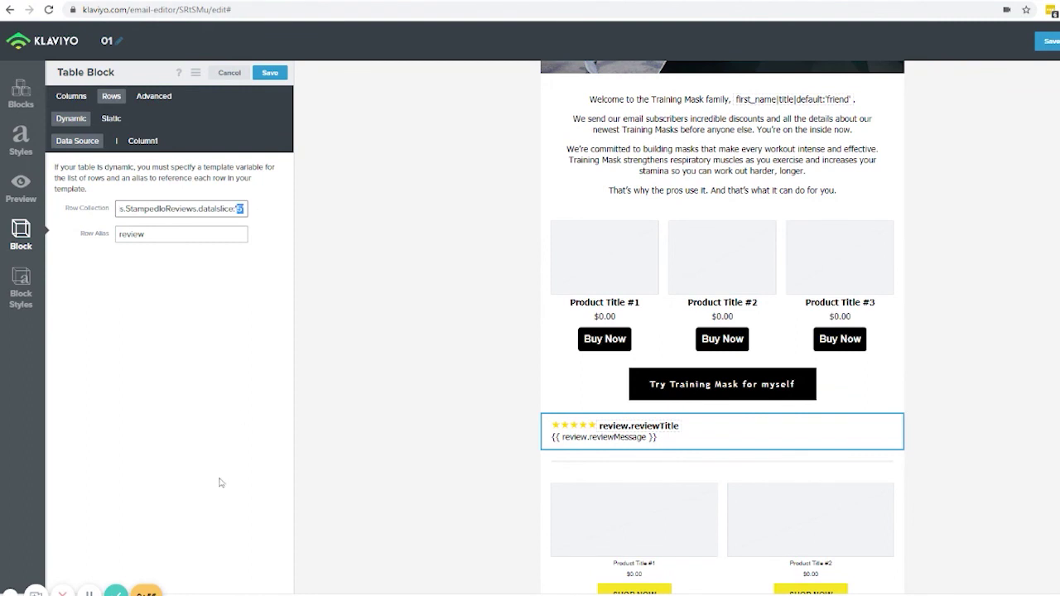
pyautogui.click(272, 73)
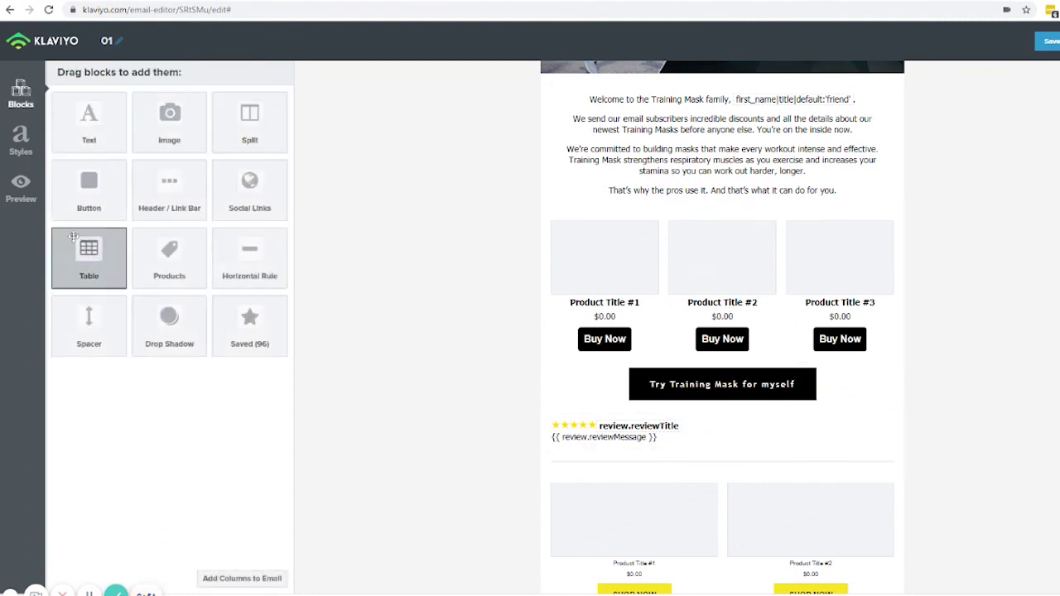
# Preview the email to check how many reviews are listed with the slice of 5, and close the preview
pyautogui.click(20, 190)
pyautogui.click(727, 291)
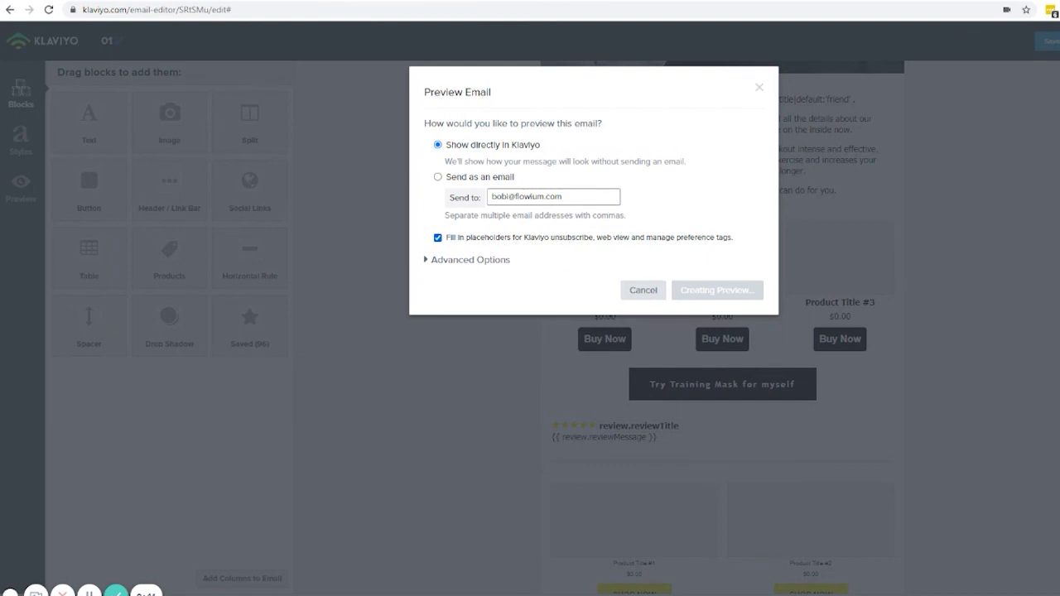
pyautogui.scroll(-3, 578, 391)
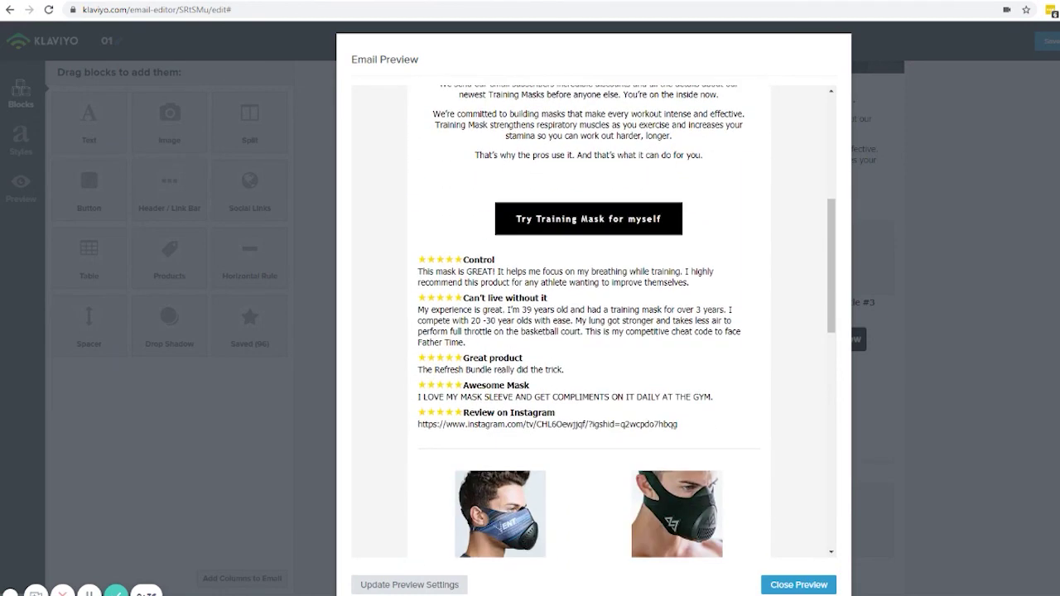
pyautogui.moveTo(609, 424); pyautogui.dragTo(495, 259)
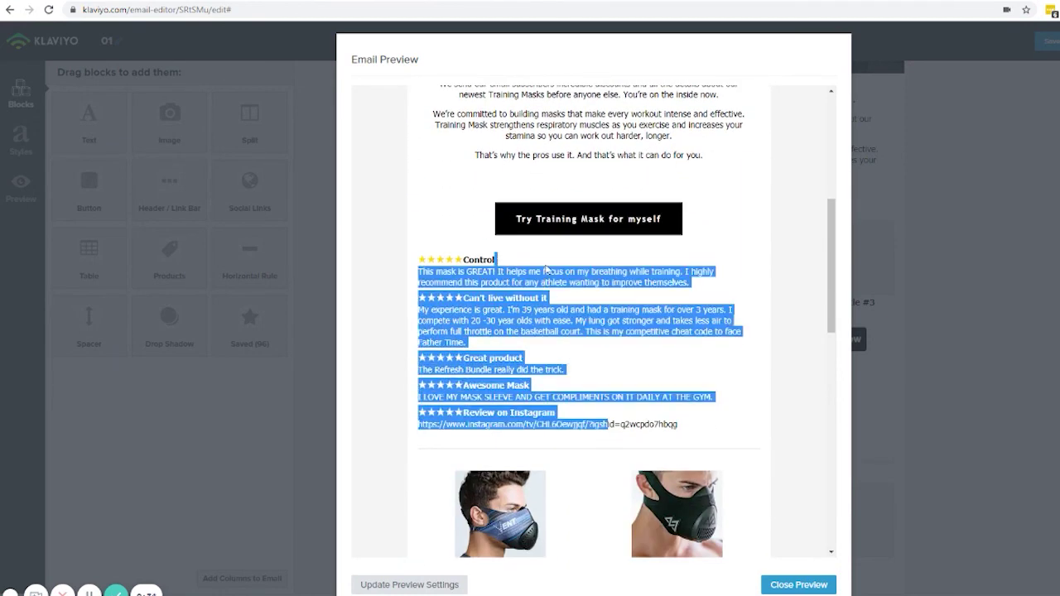
pyautogui.click(550, 266)
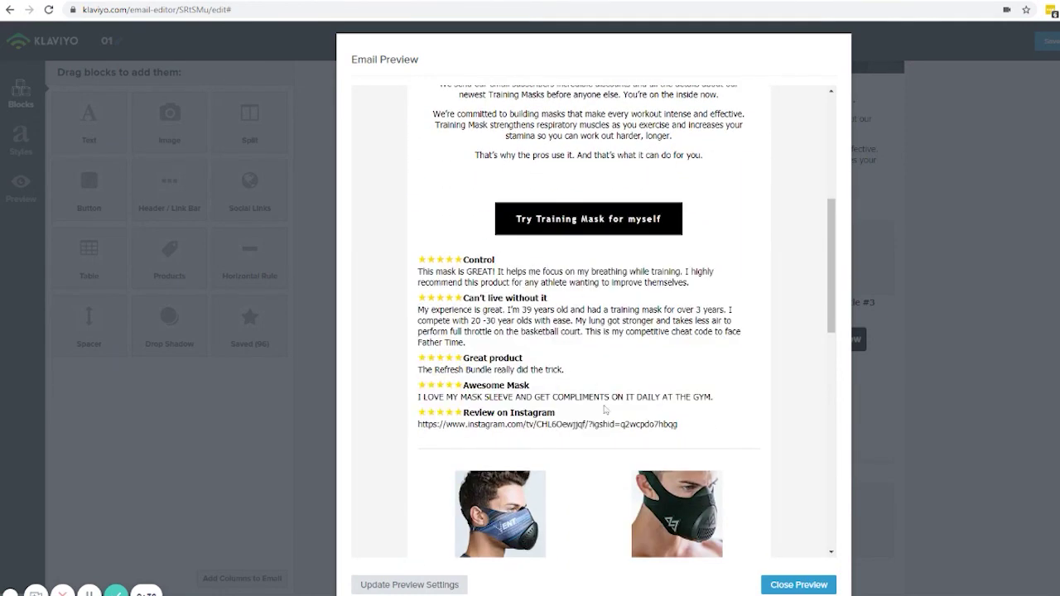
pyautogui.click(788, 584)
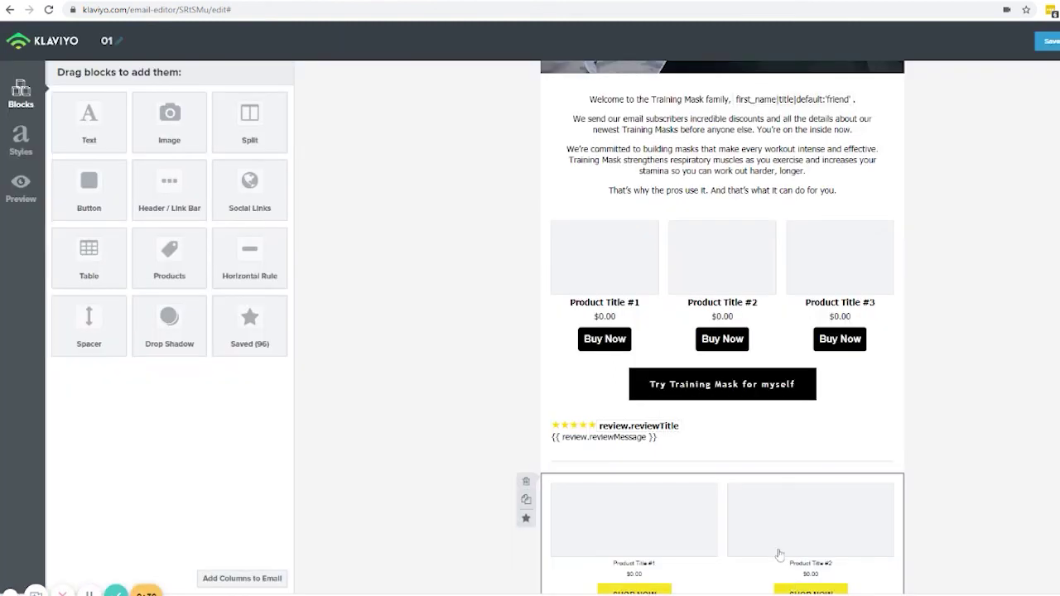